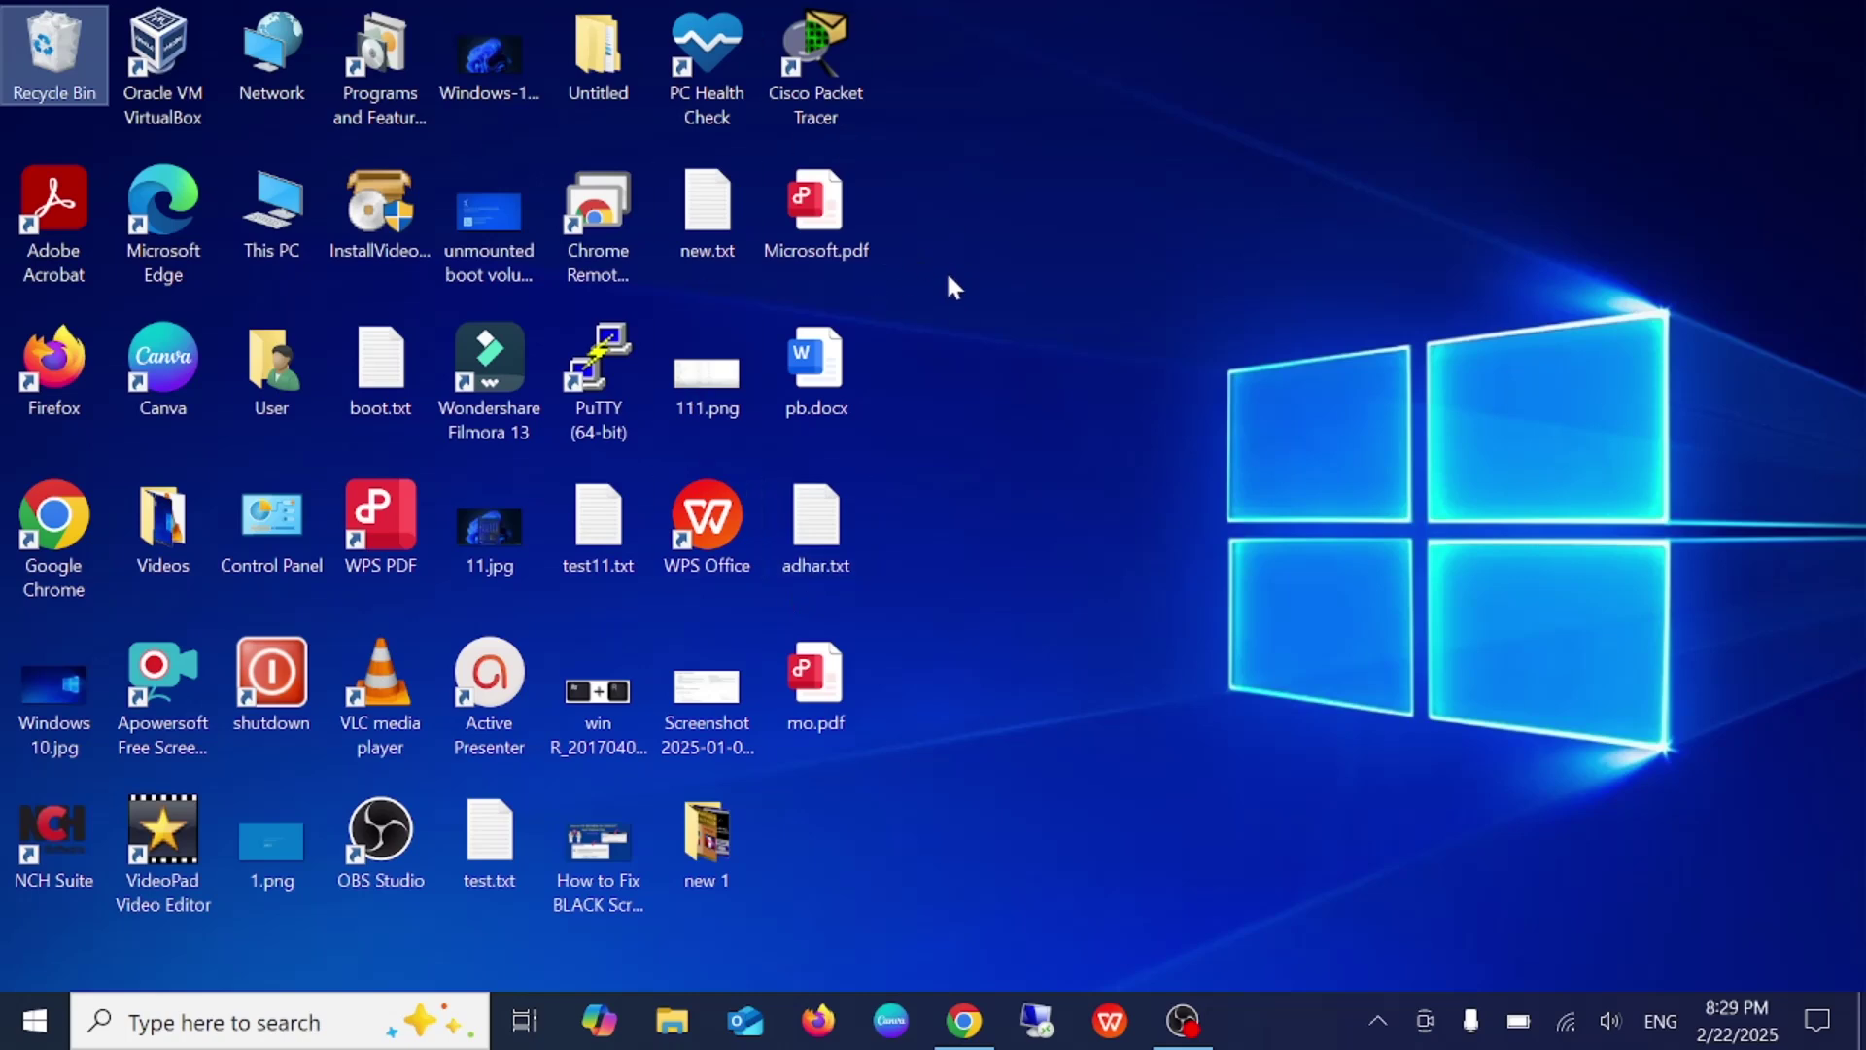
# Step: Delete 111.png from the desktop to the Recycle Bin
pyautogui.click(756, 418)
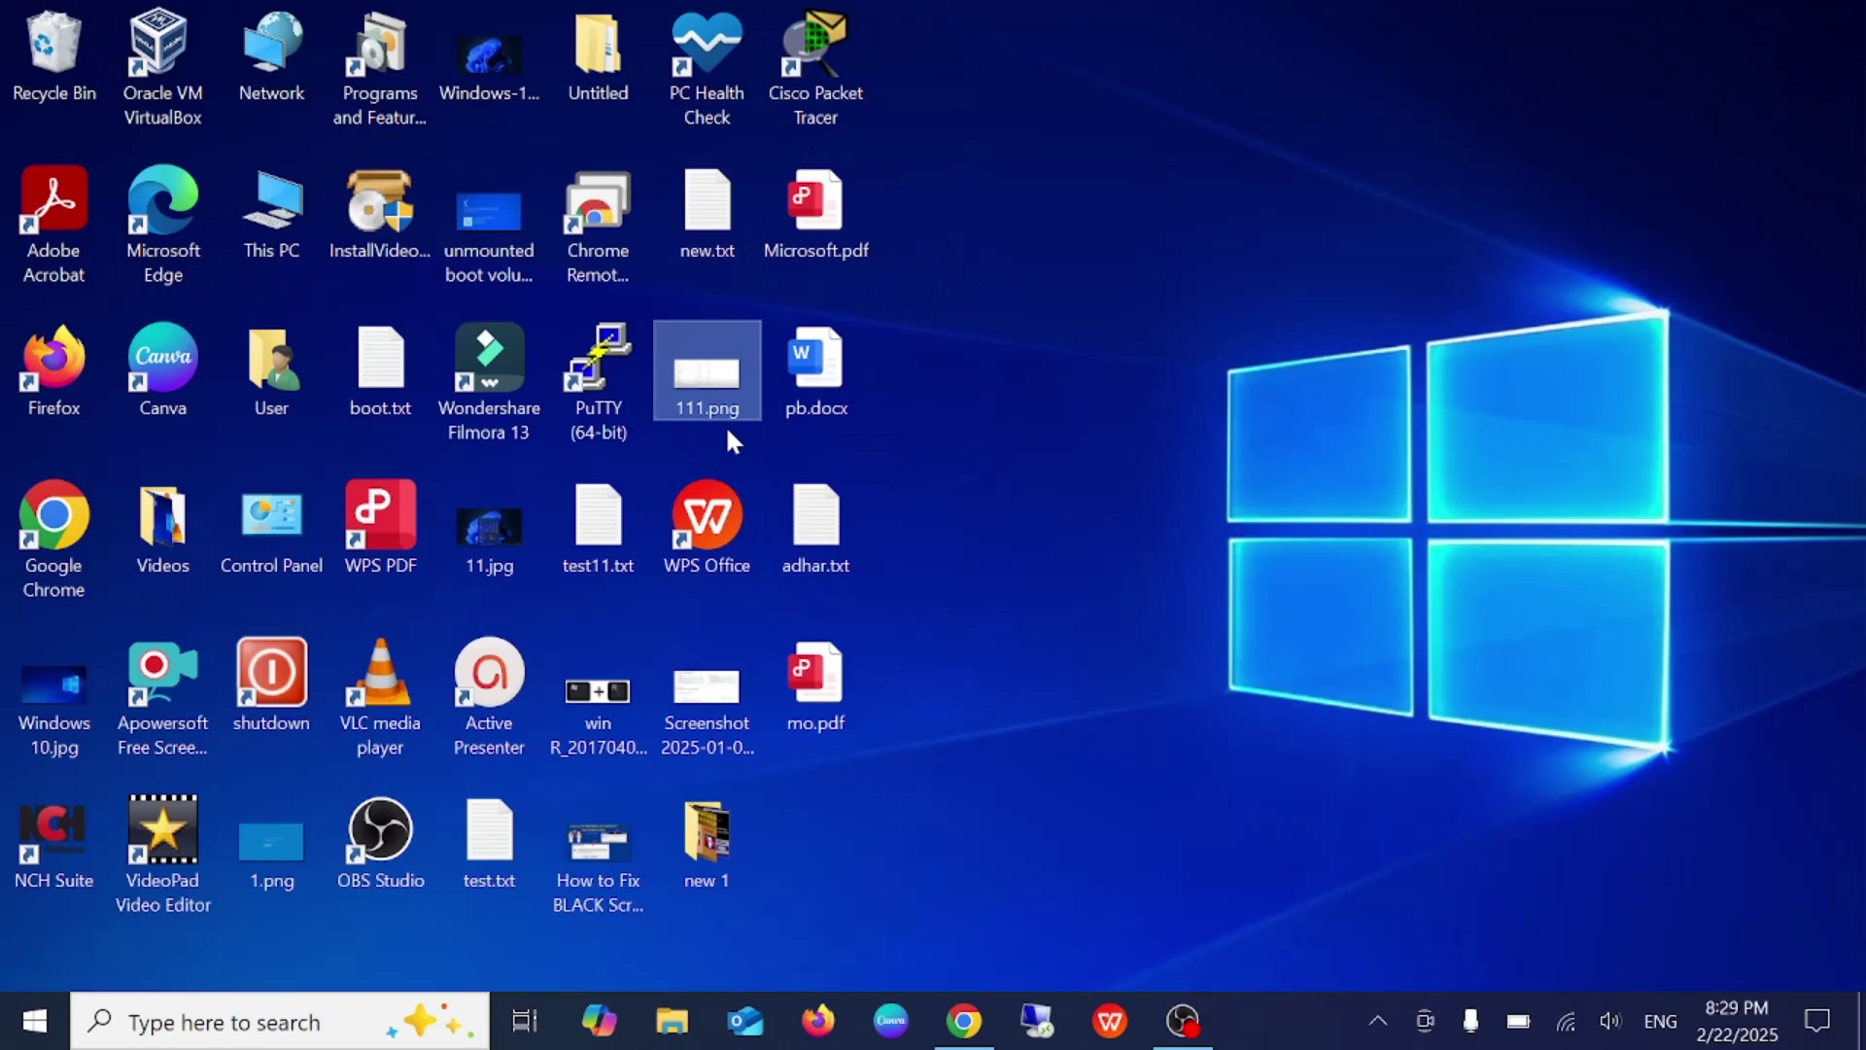
pyautogui.rightClick(712, 381)
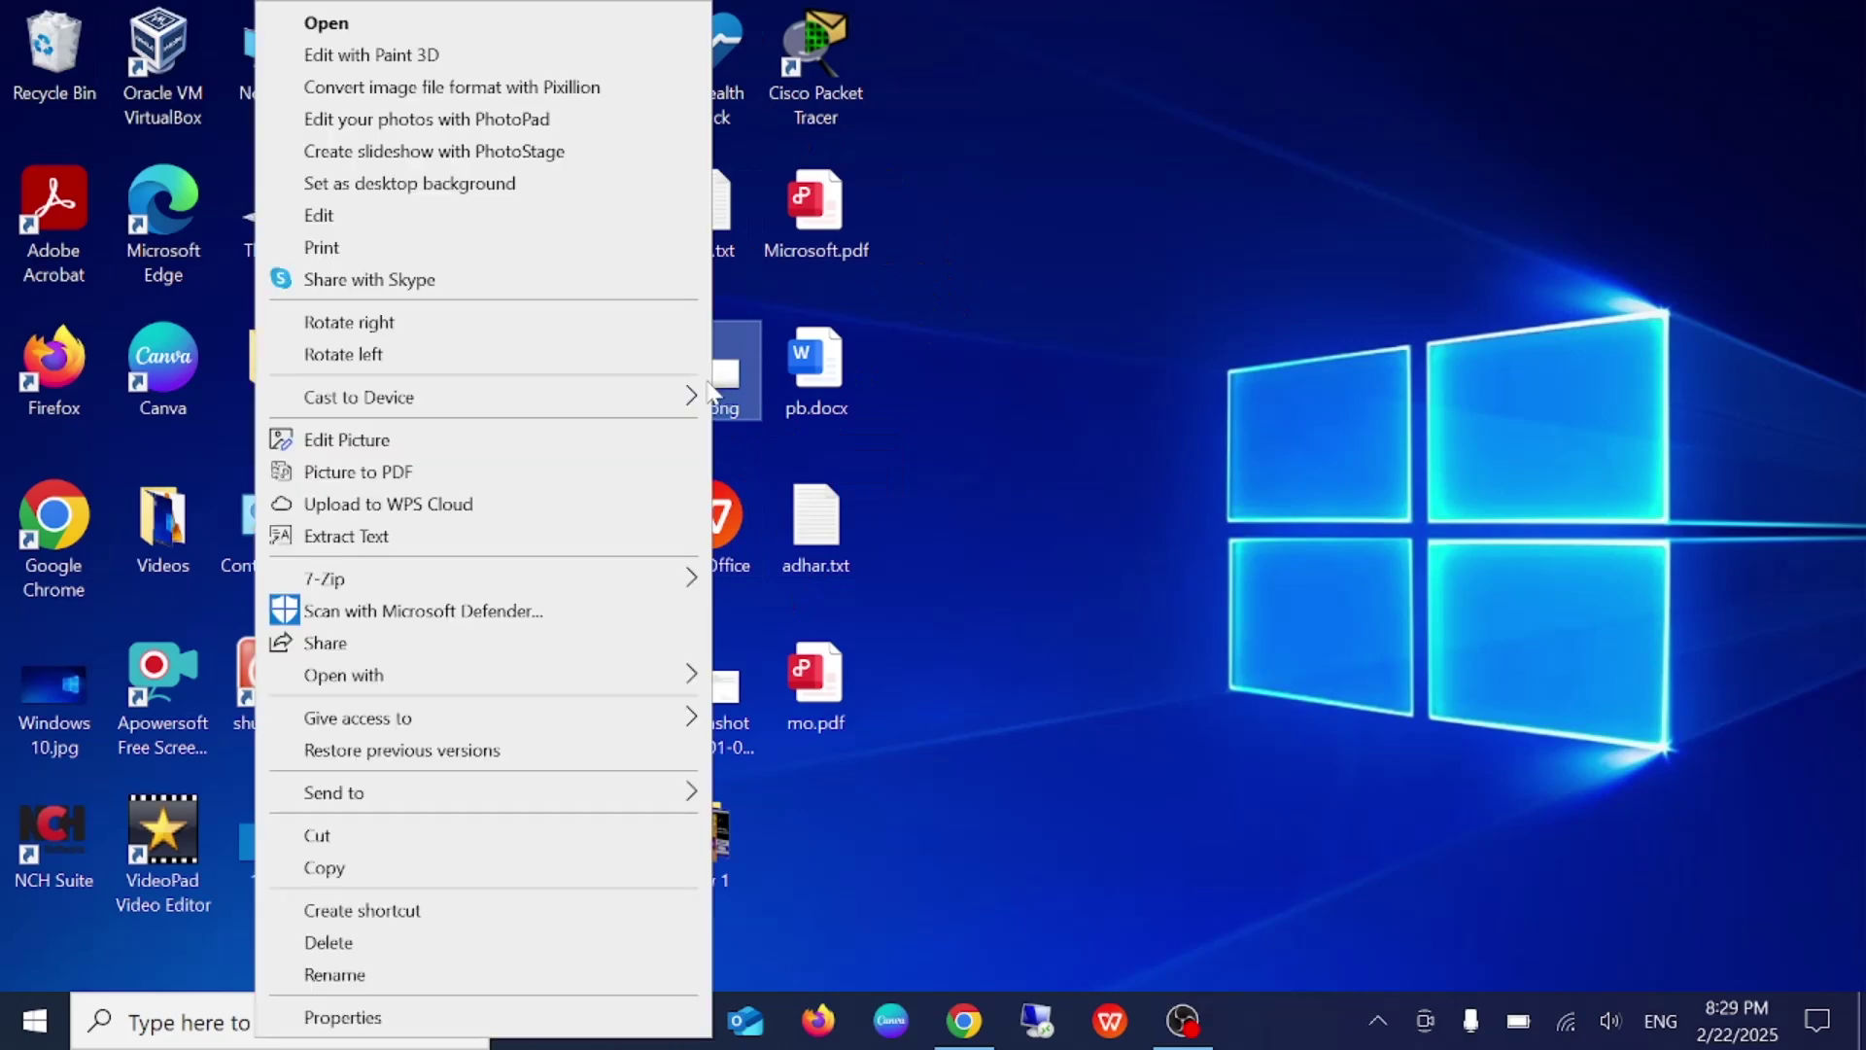
pyautogui.click(350, 945)
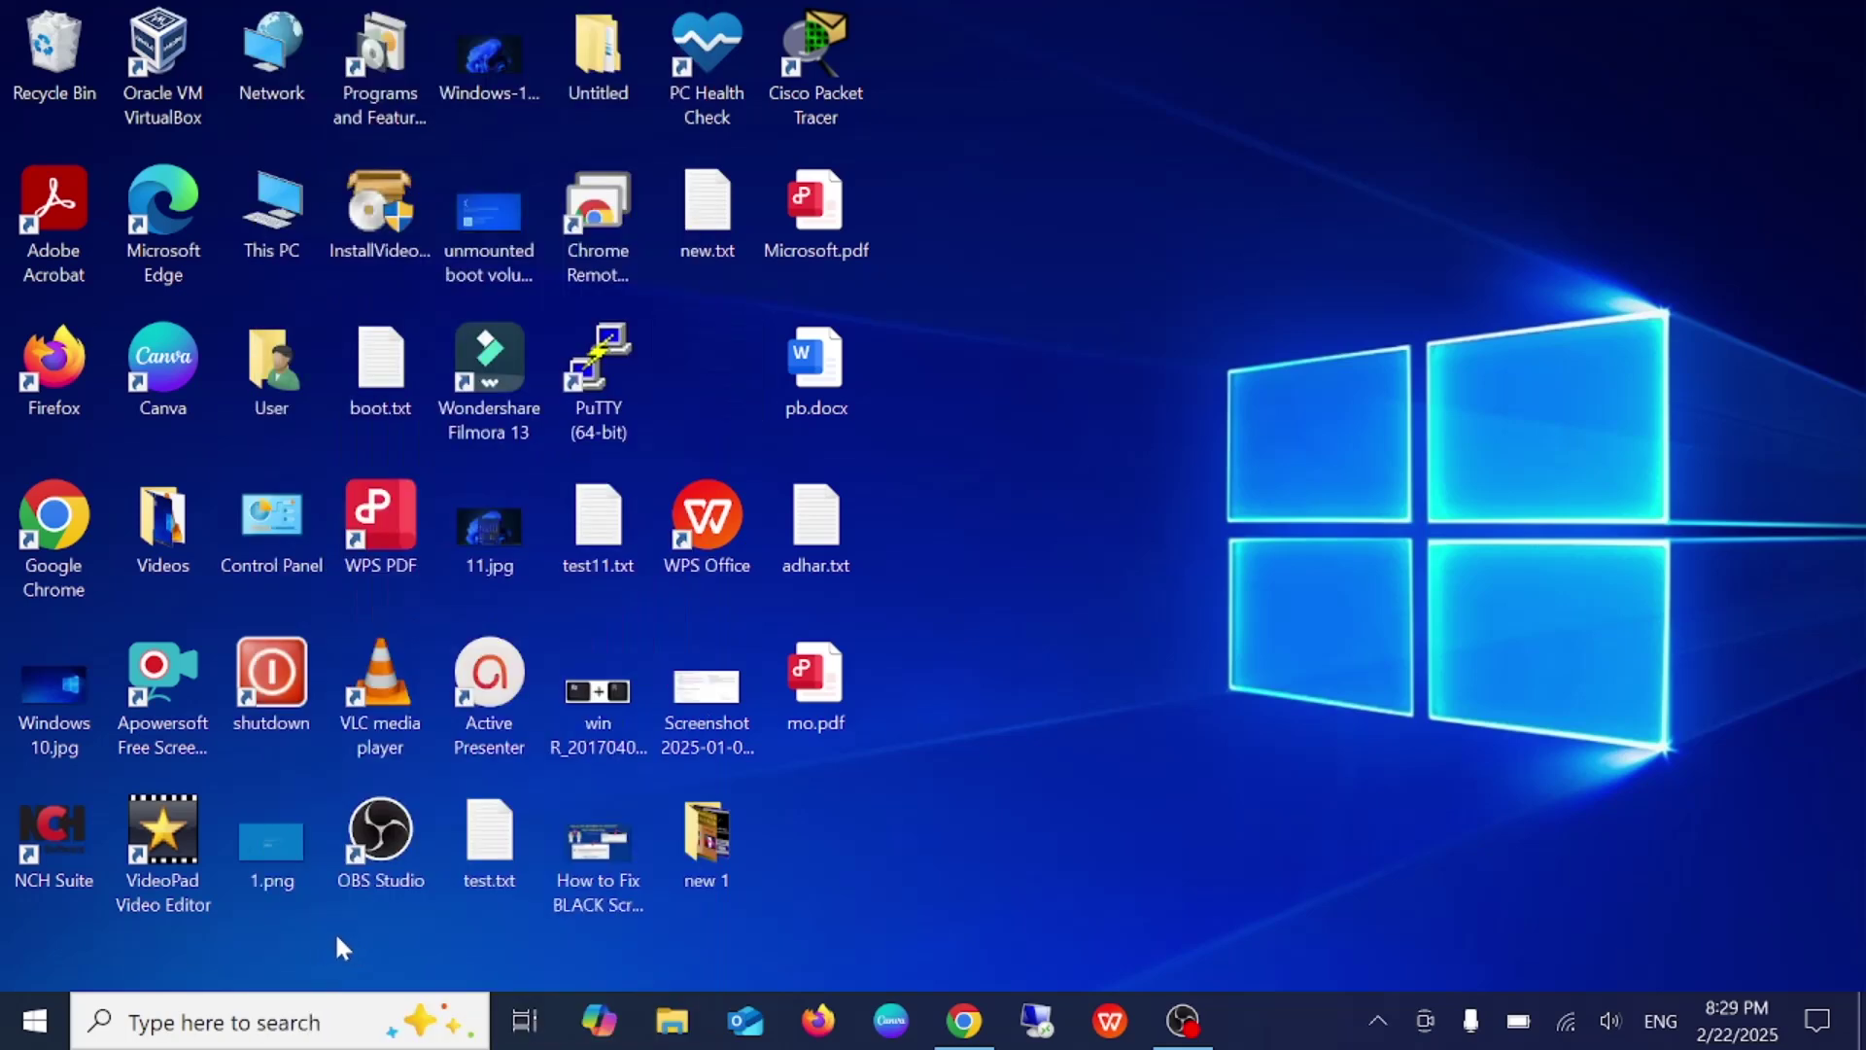
# Step: Restore 111.png from the Recycle Bin back to the desktop
pyautogui.doubleClick(62, 63)
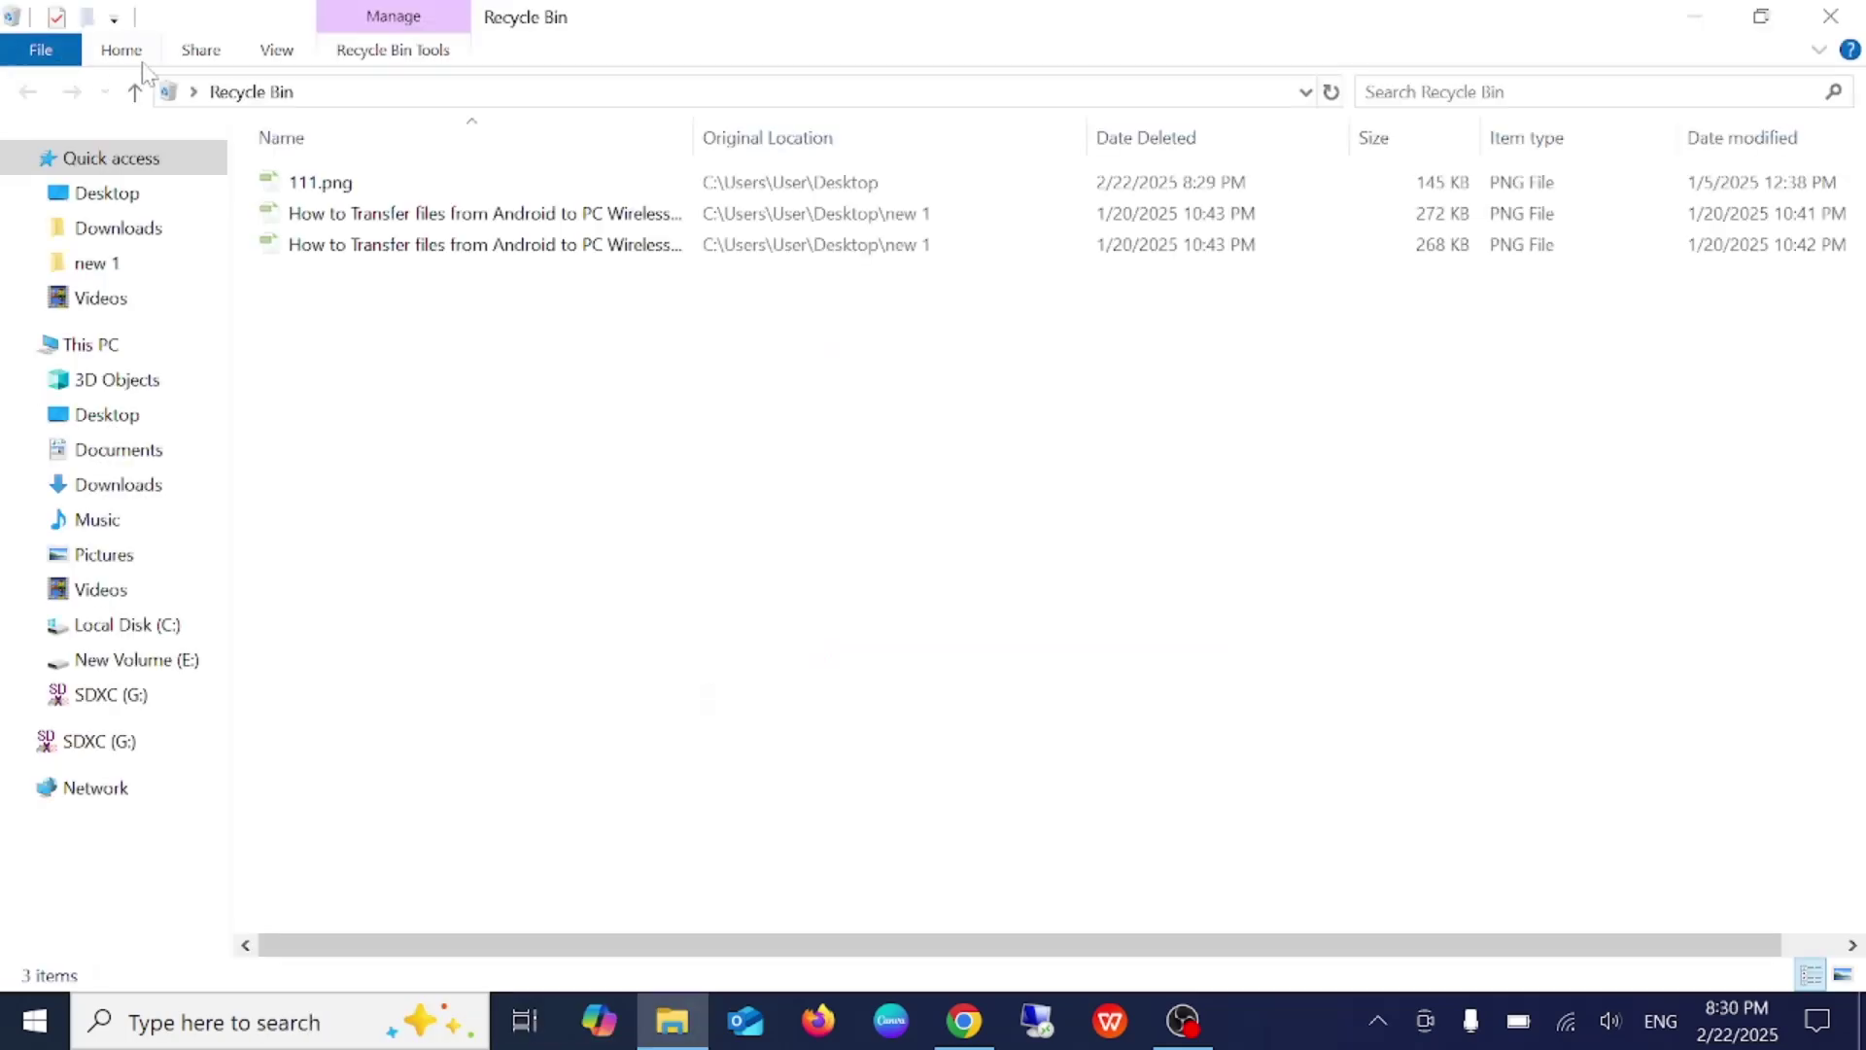
pyautogui.rightClick(378, 189)
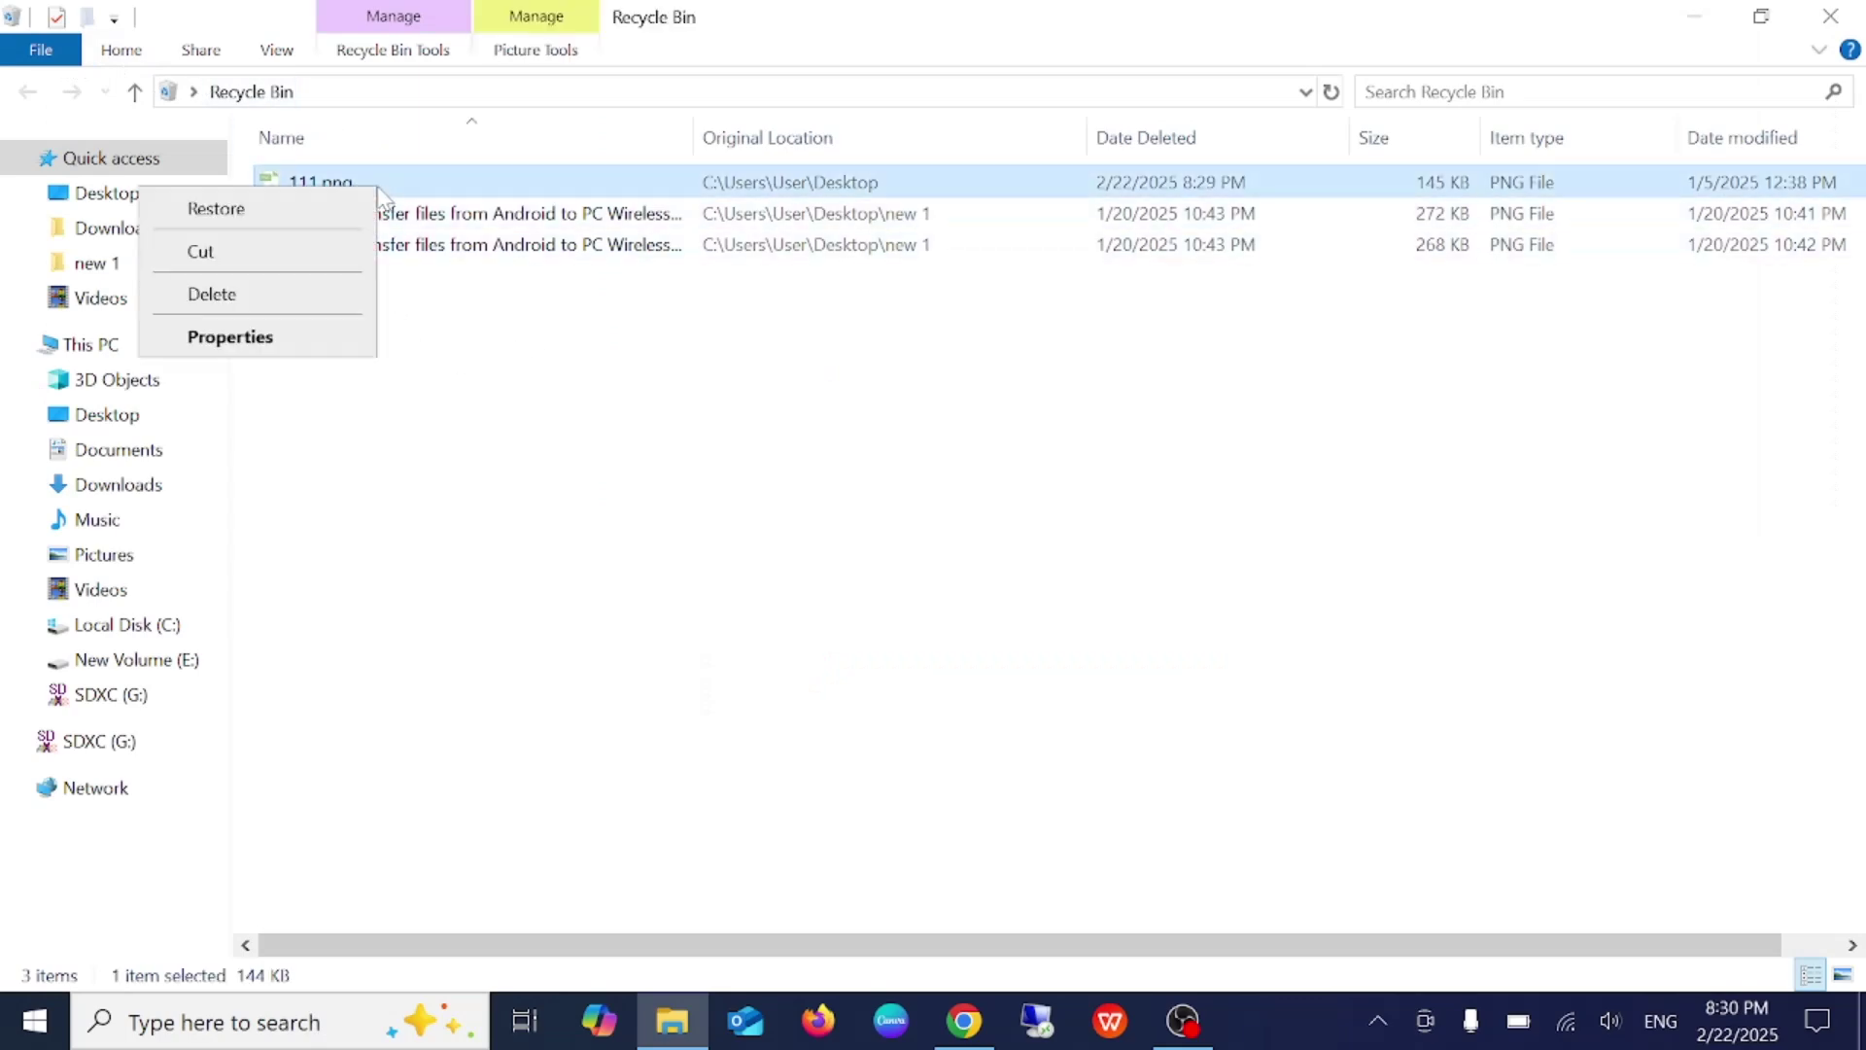
pyautogui.click(241, 209)
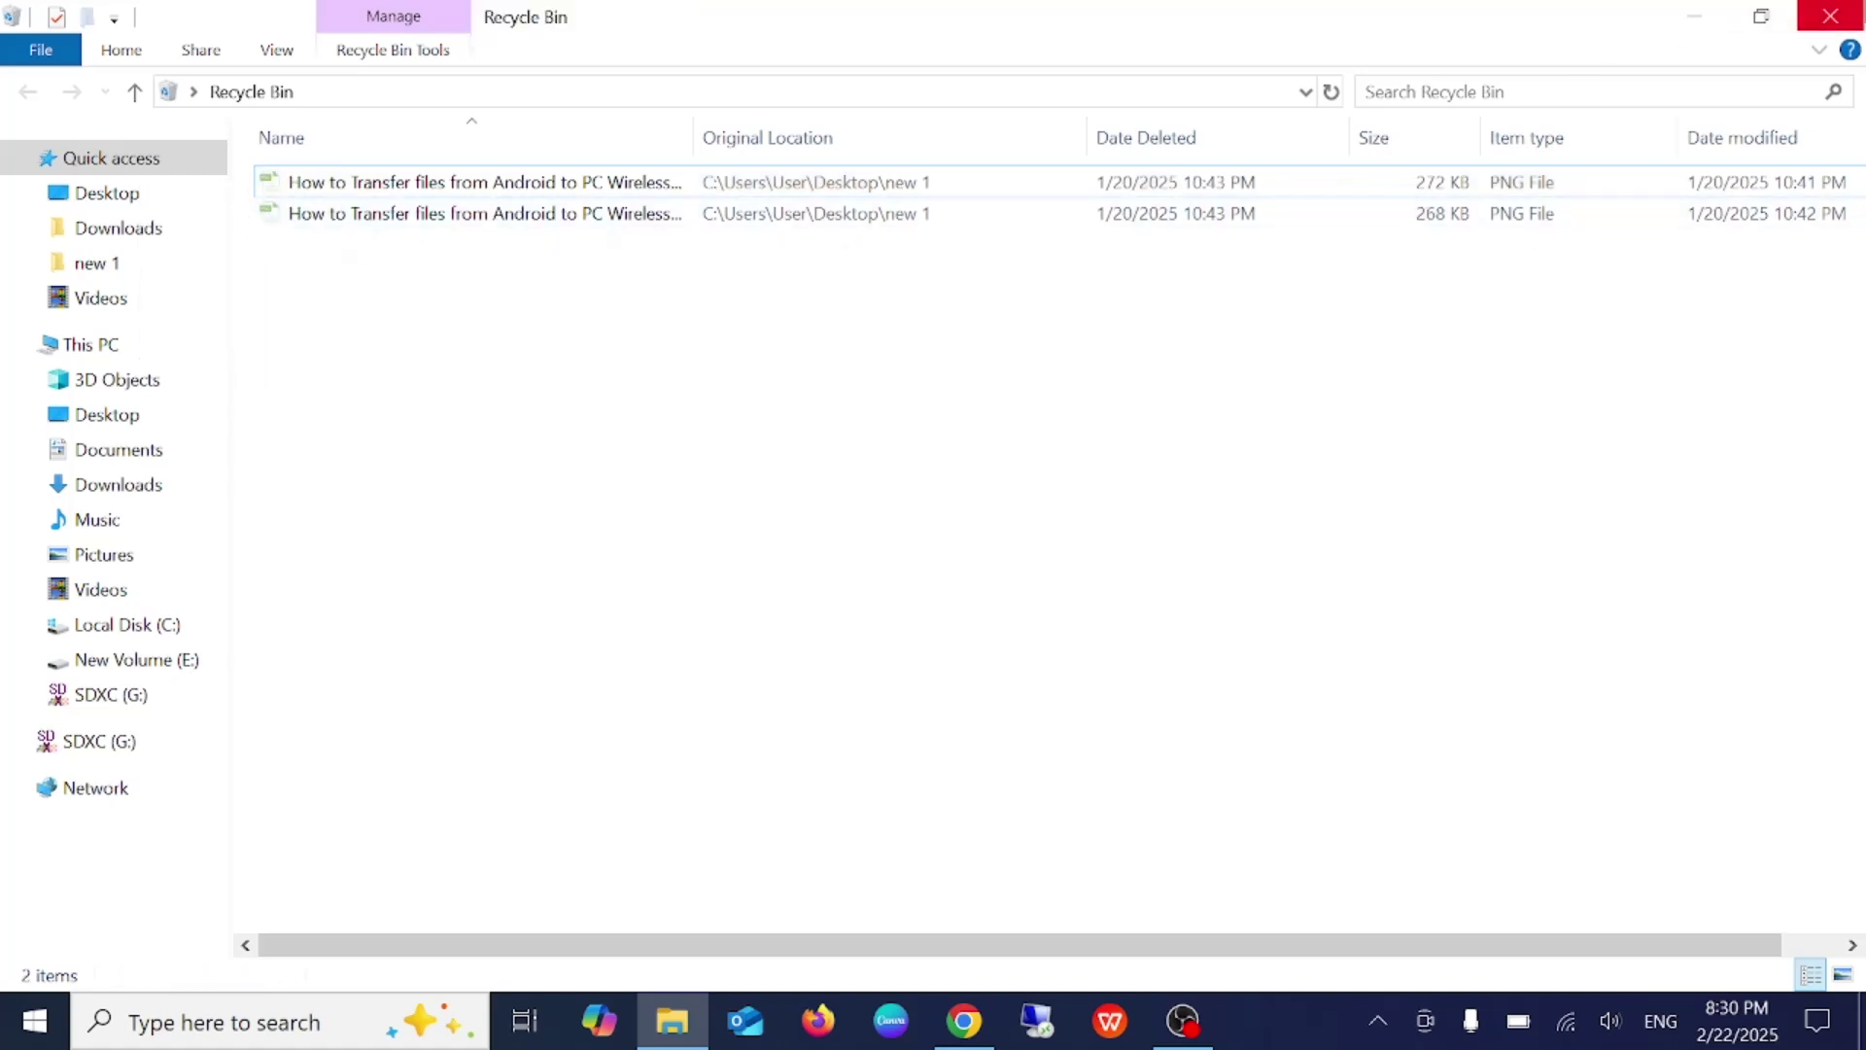
pyautogui.click(1852, 18)
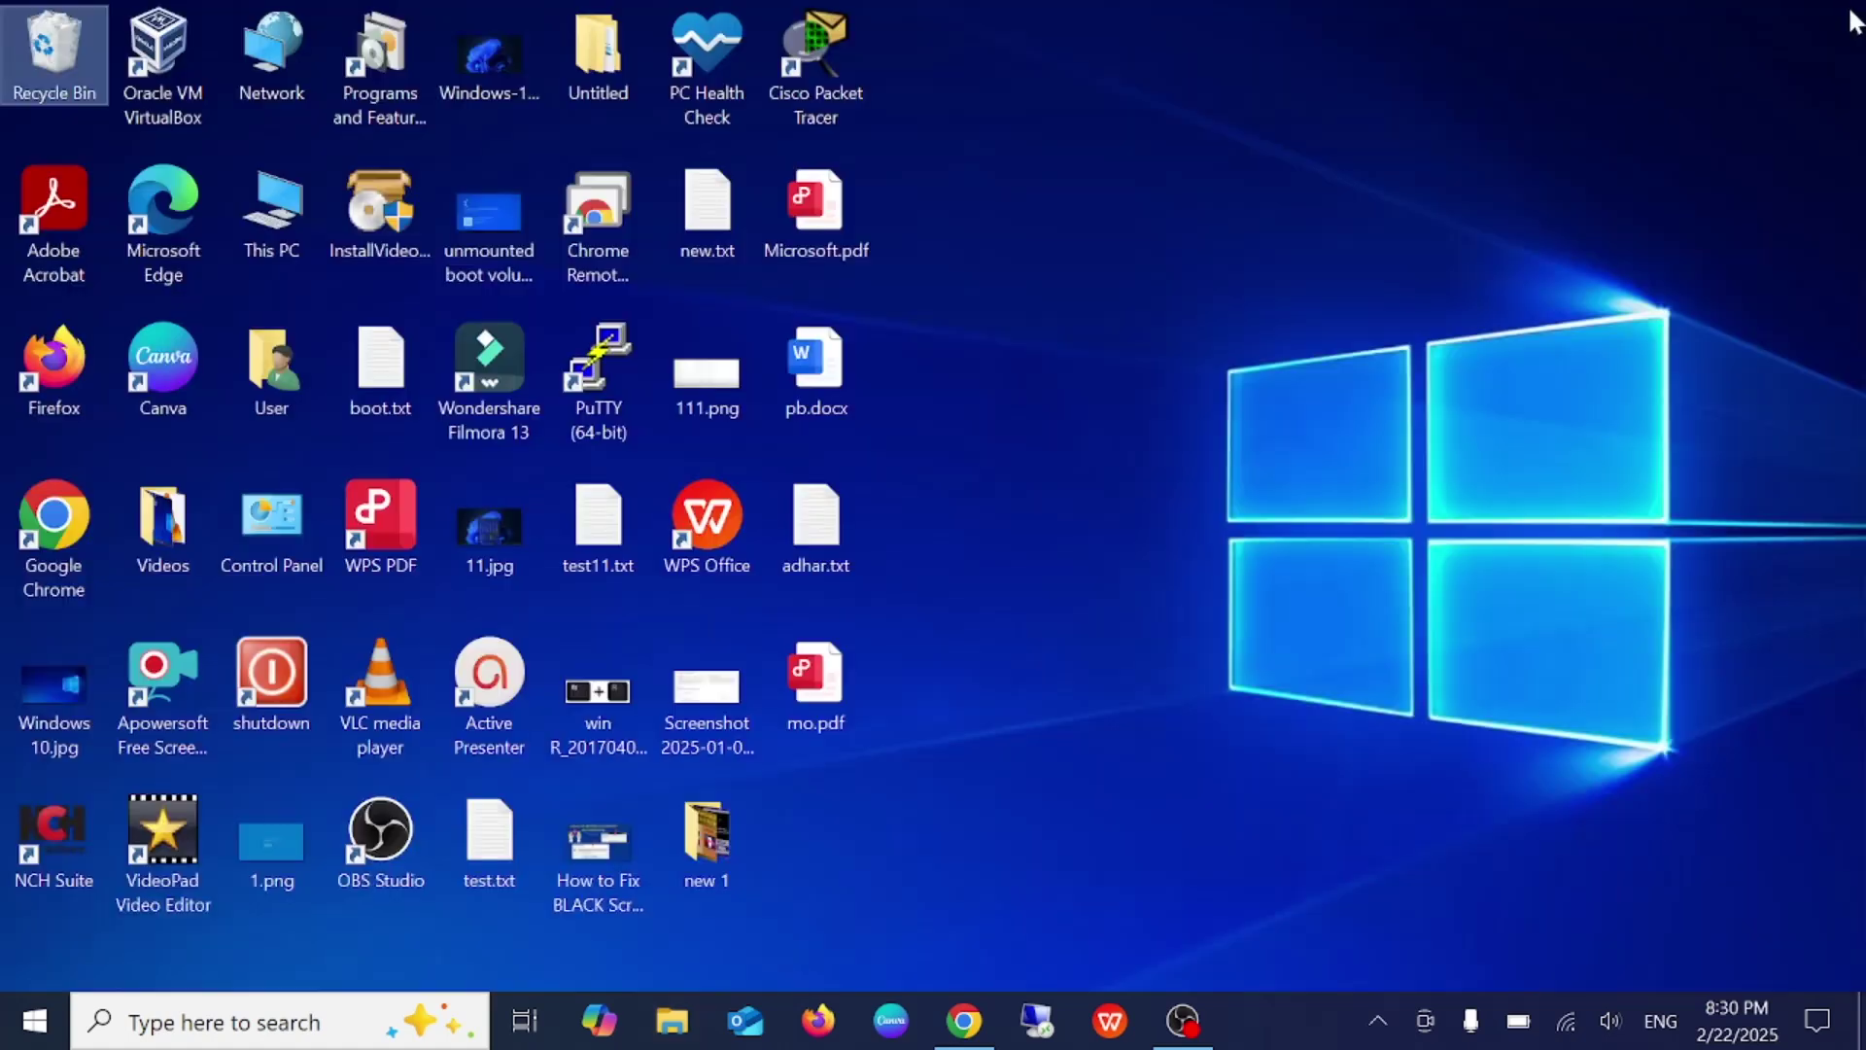
pyautogui.click(717, 385)
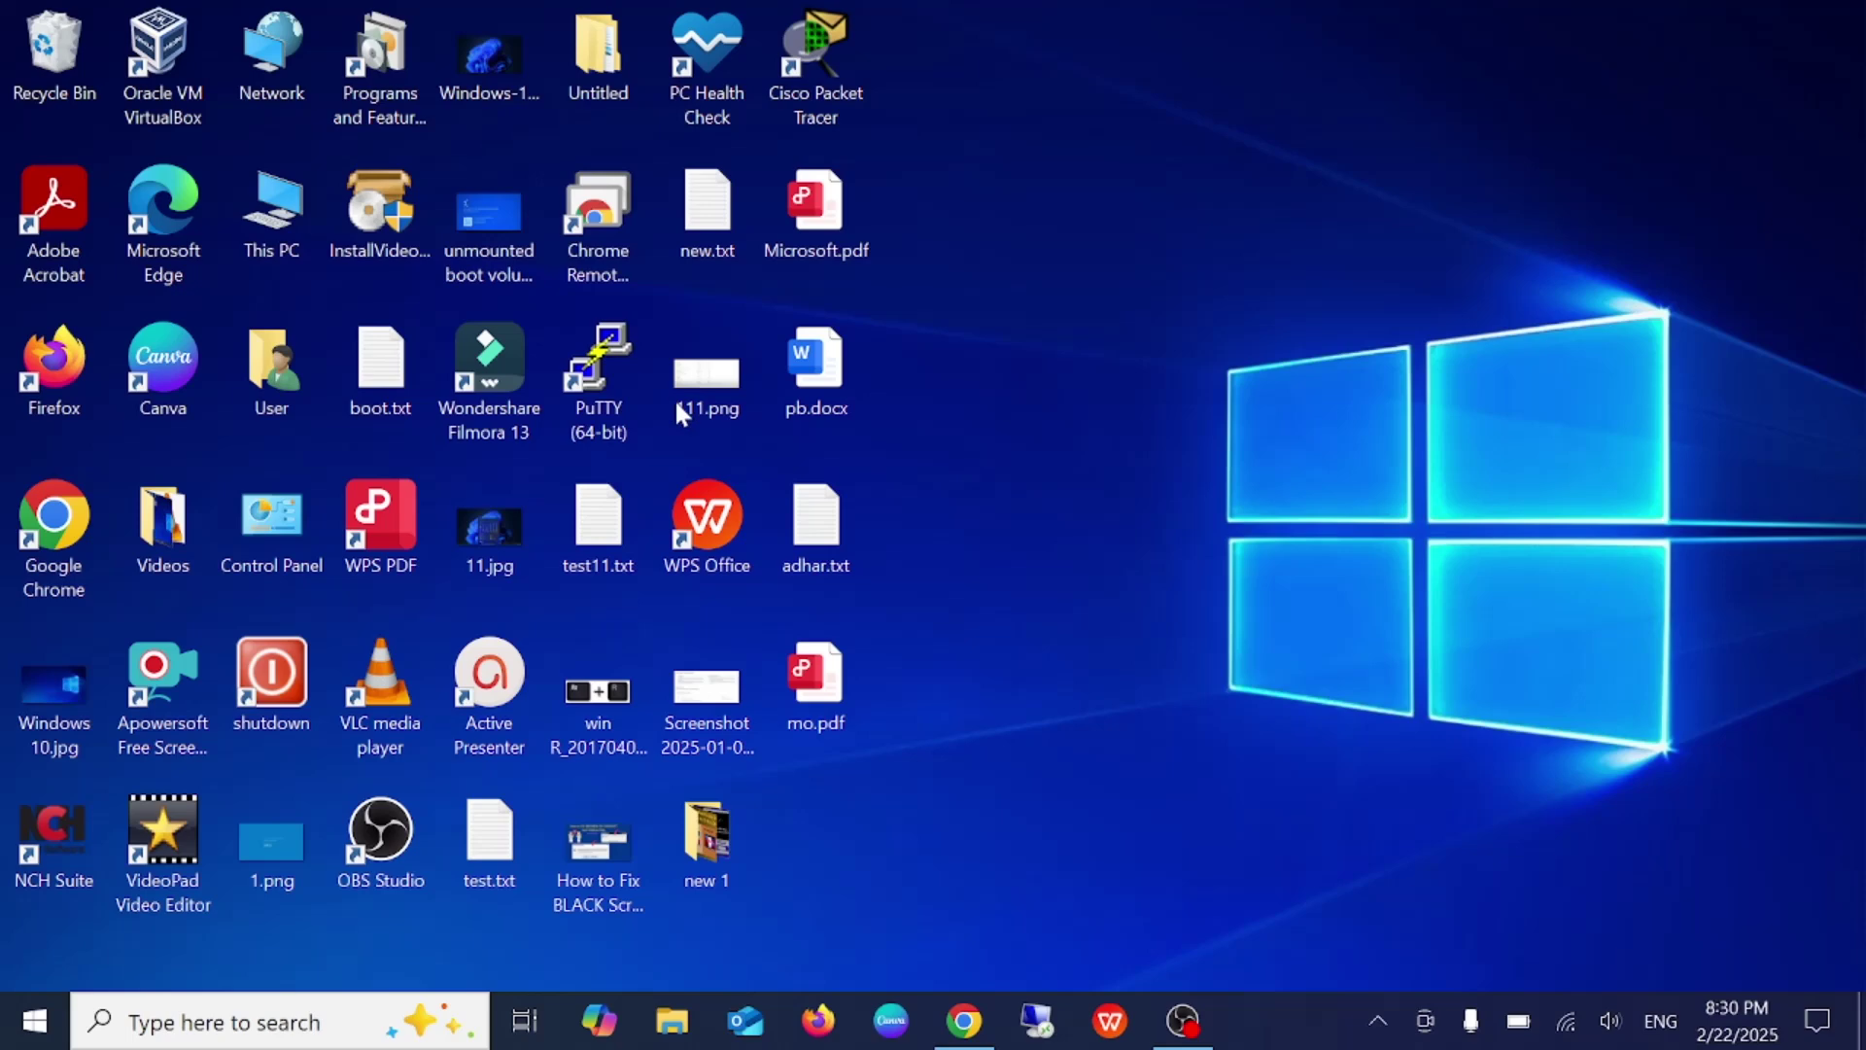
# Step: Search Google for 'disk drill download' and get the free installer from cleverfiles.com
pyautogui.click(995, 1019)
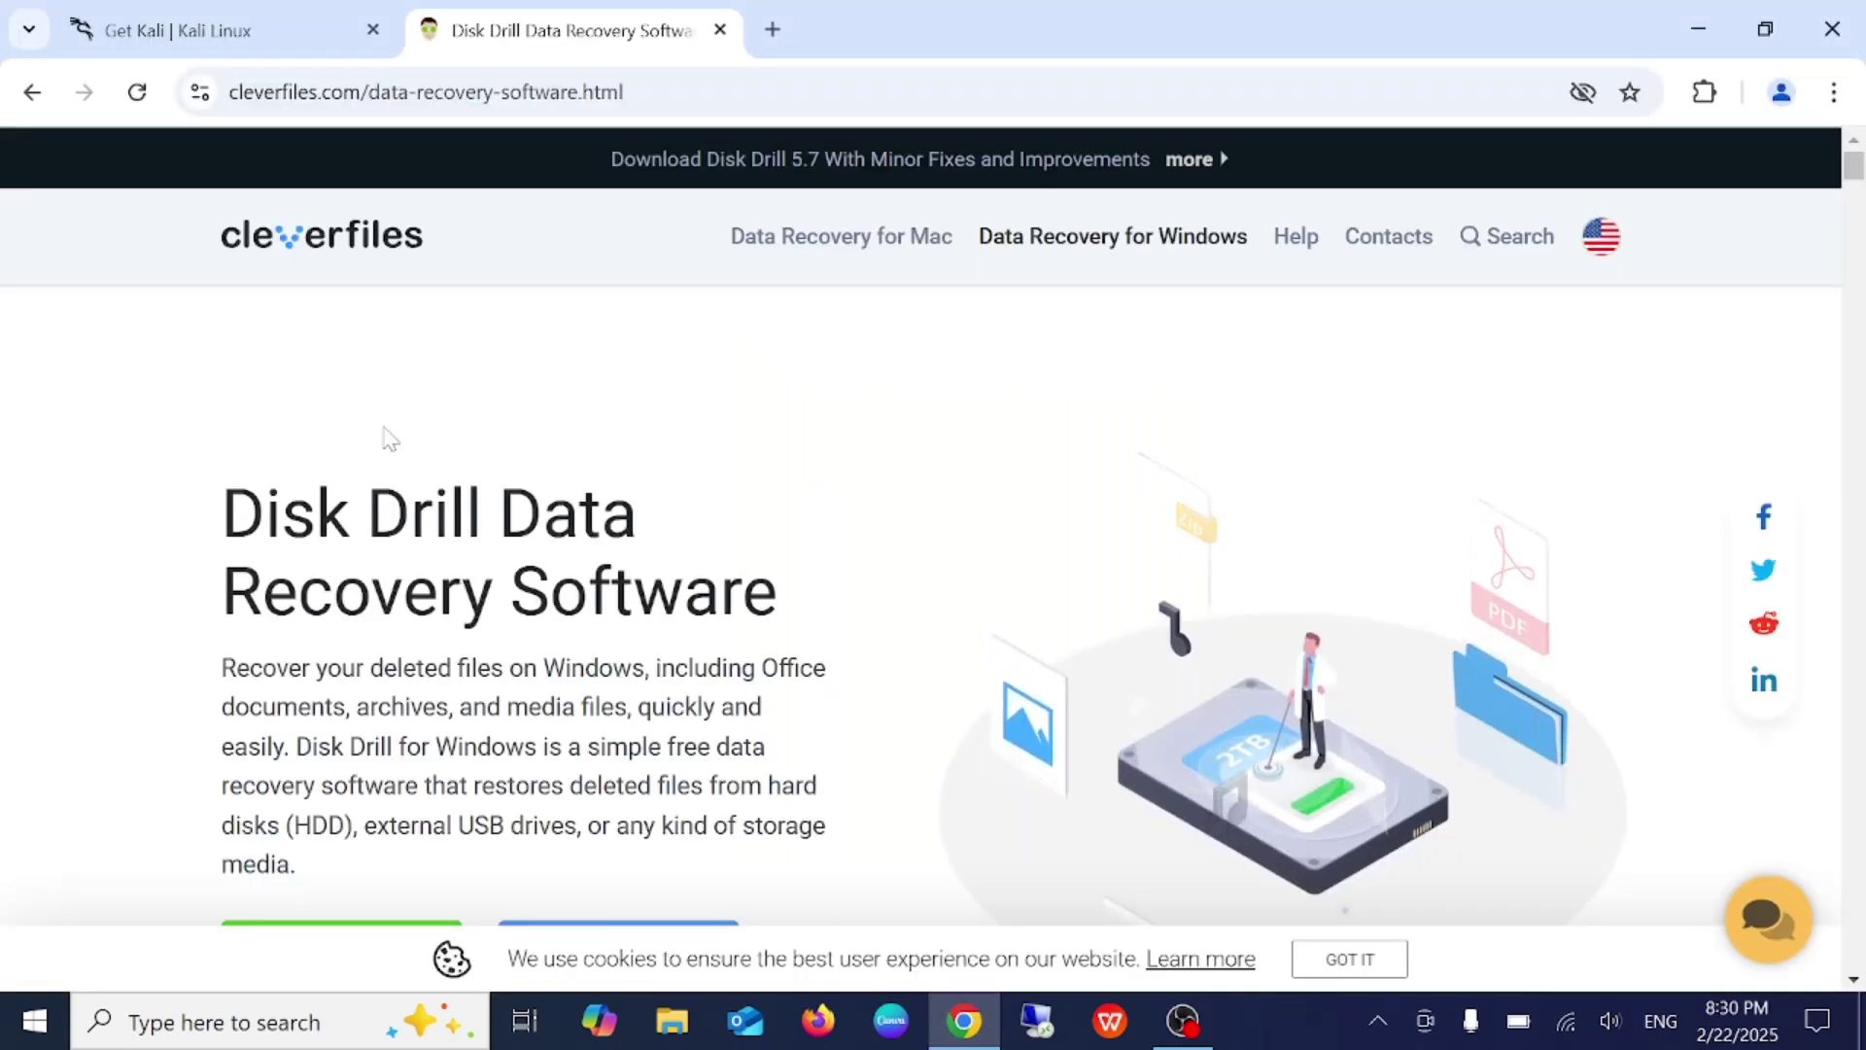
pyautogui.scroll(-1, 379, 408)
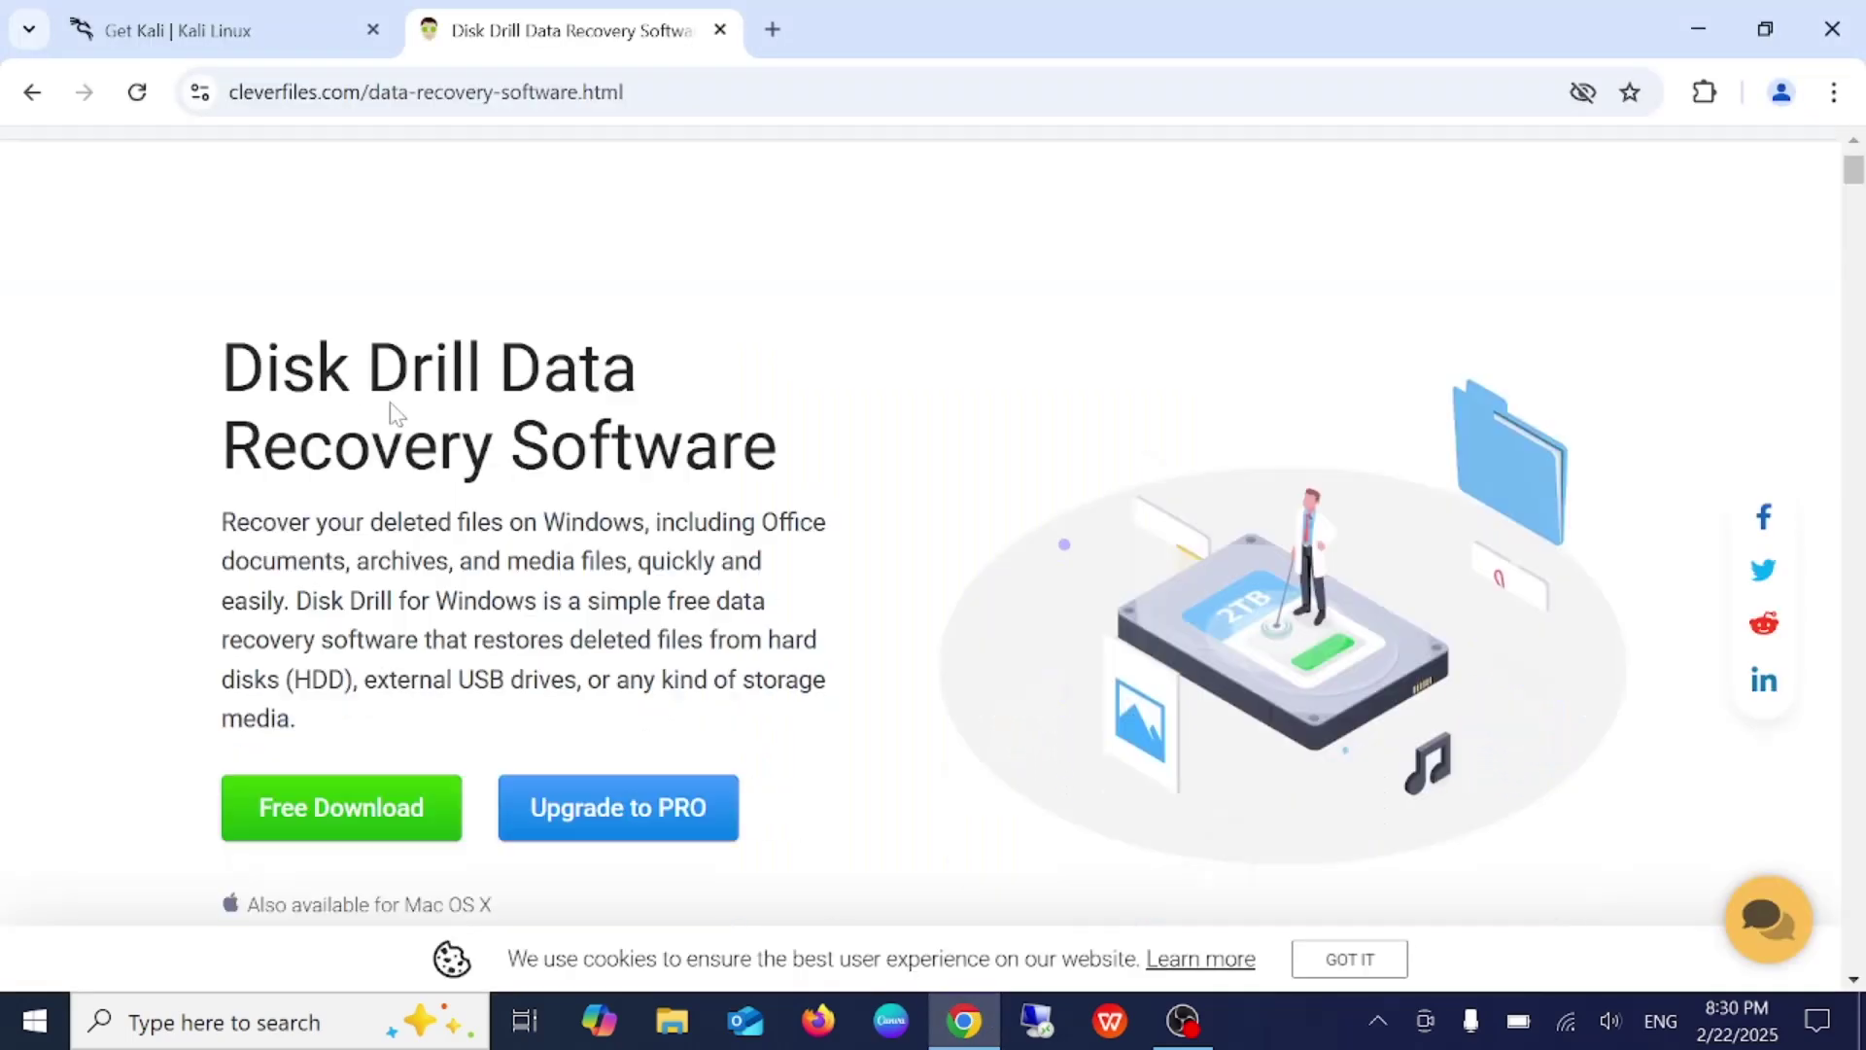
pyautogui.scroll(1, 392, 413)
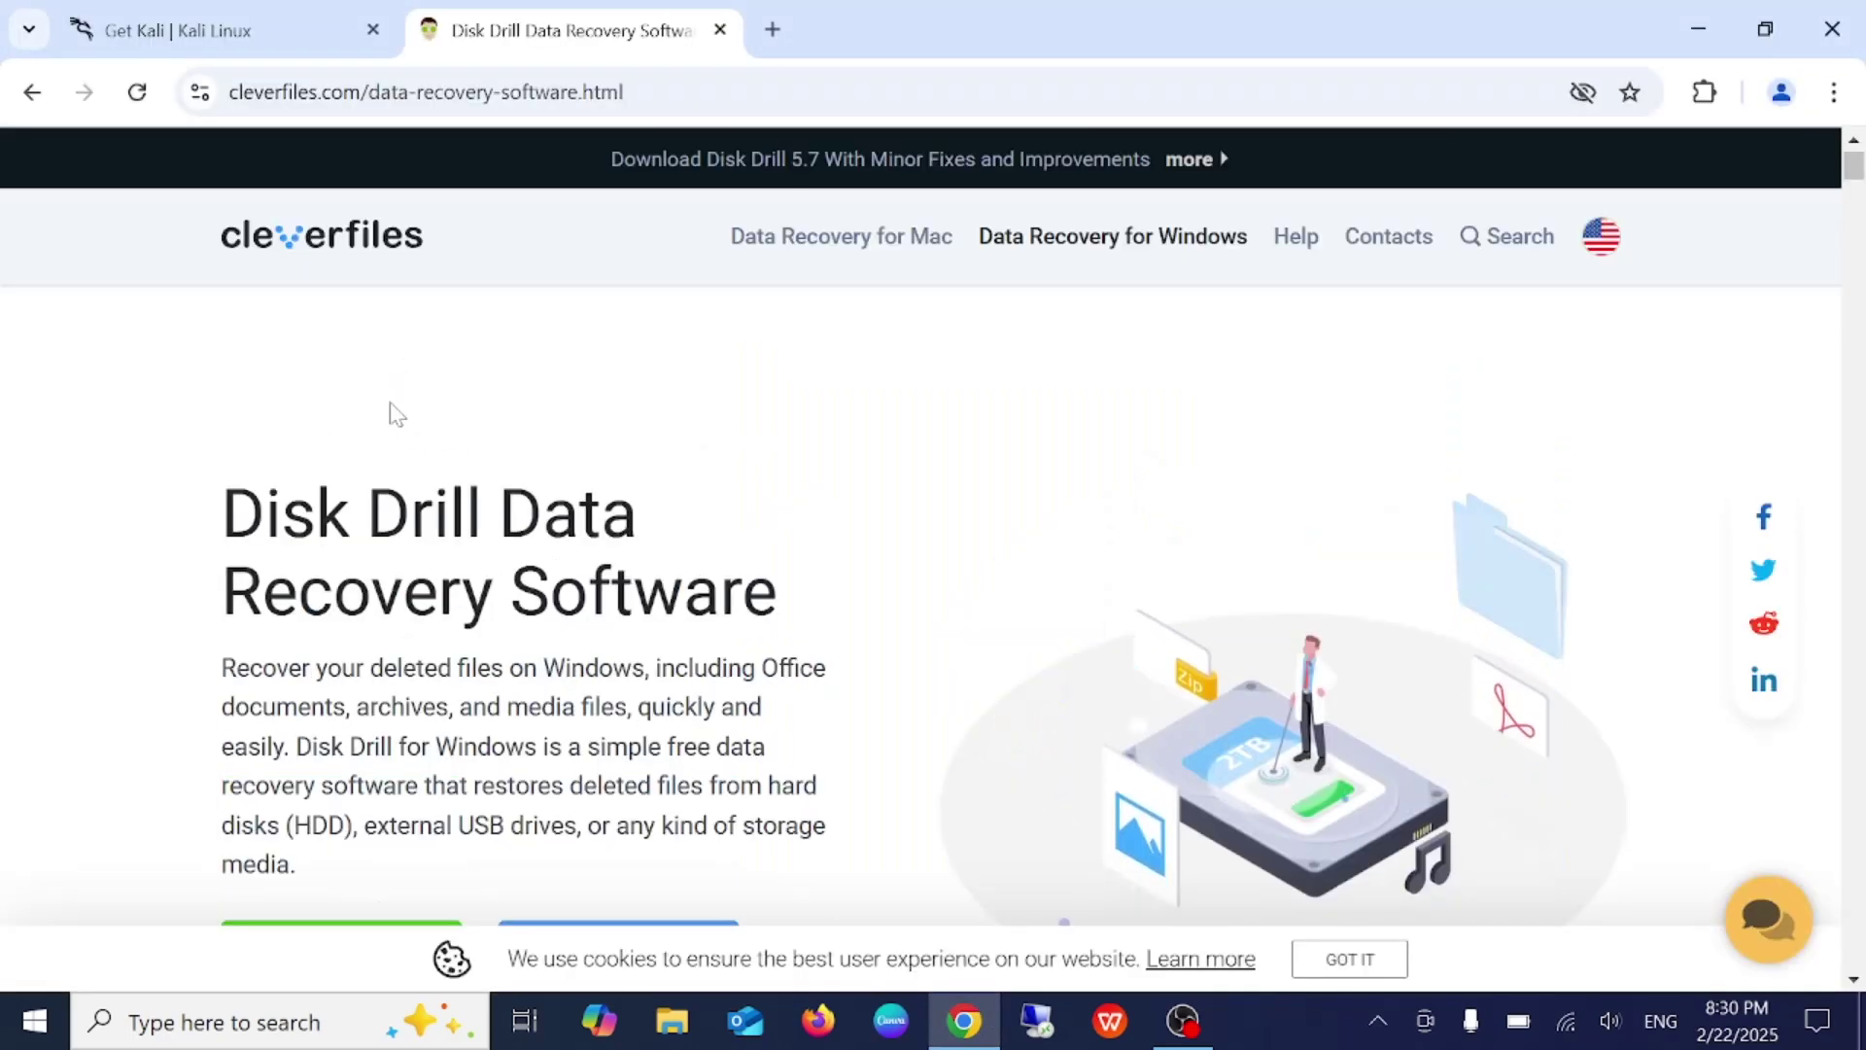
pyautogui.click(773, 29)
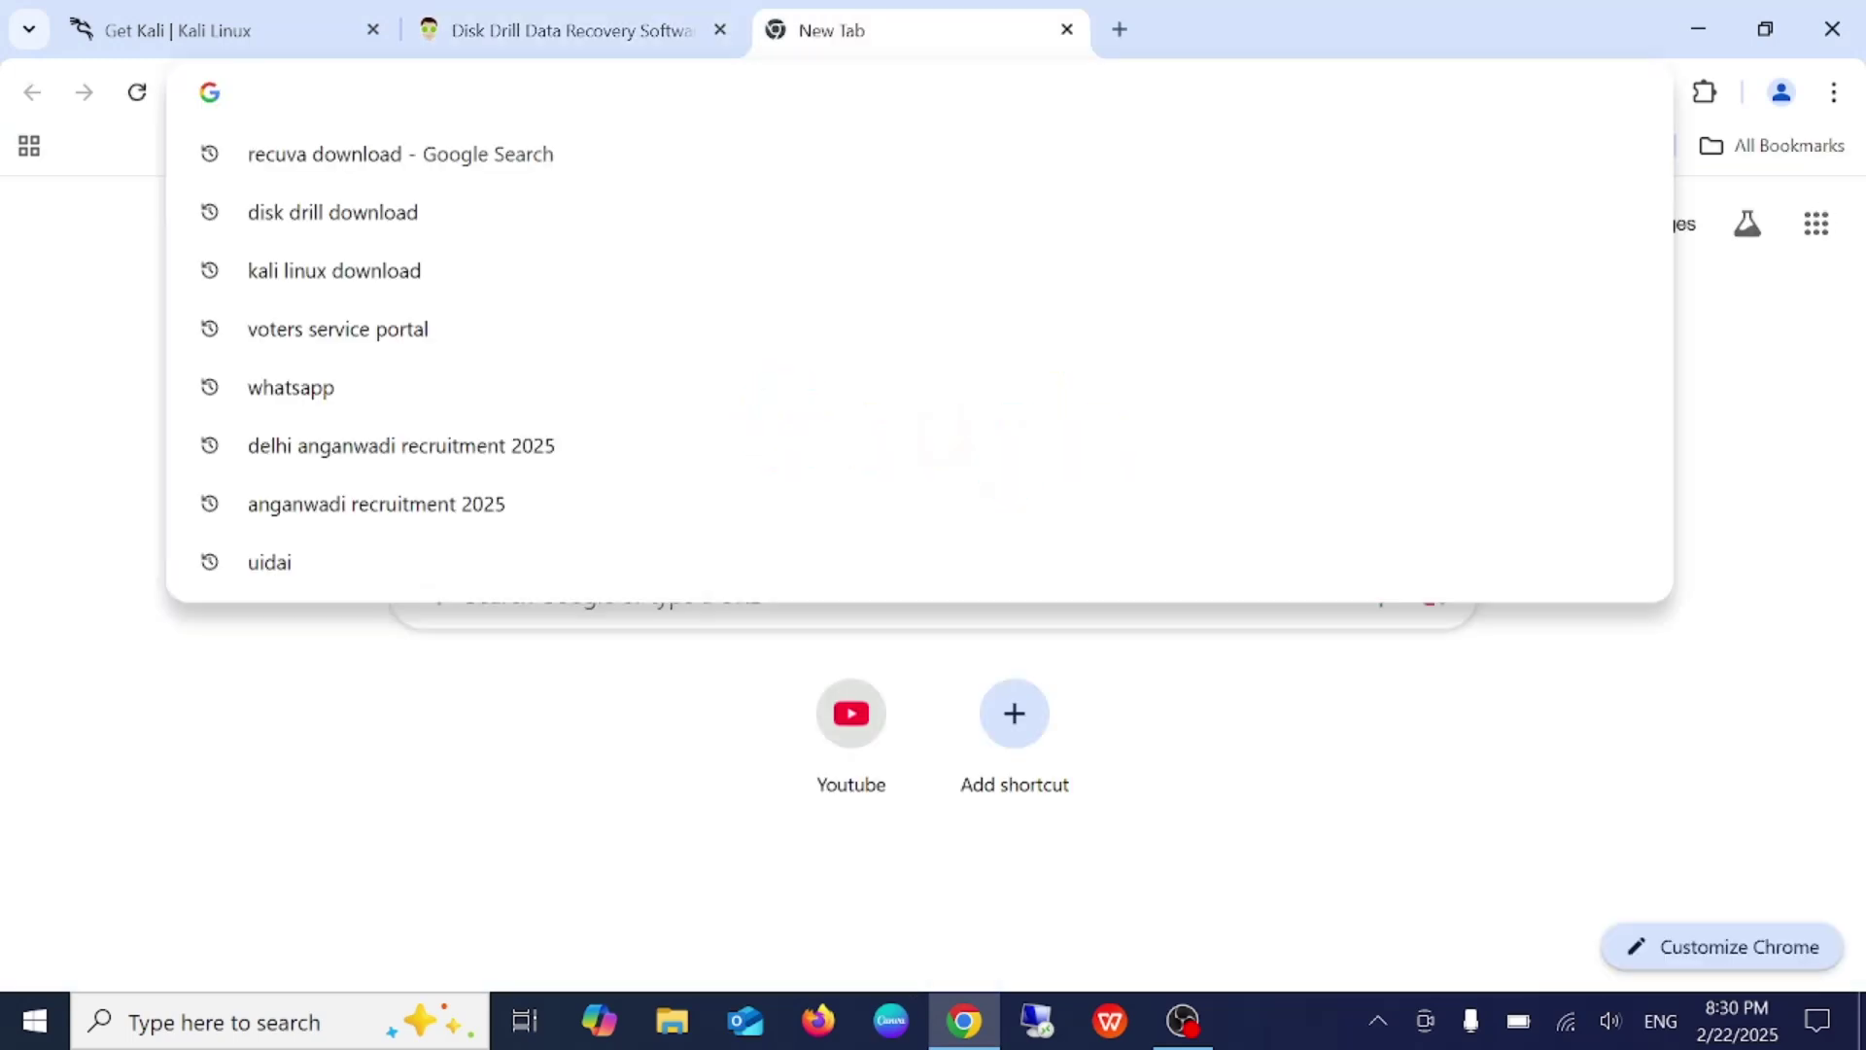
pyautogui.click(356, 216)
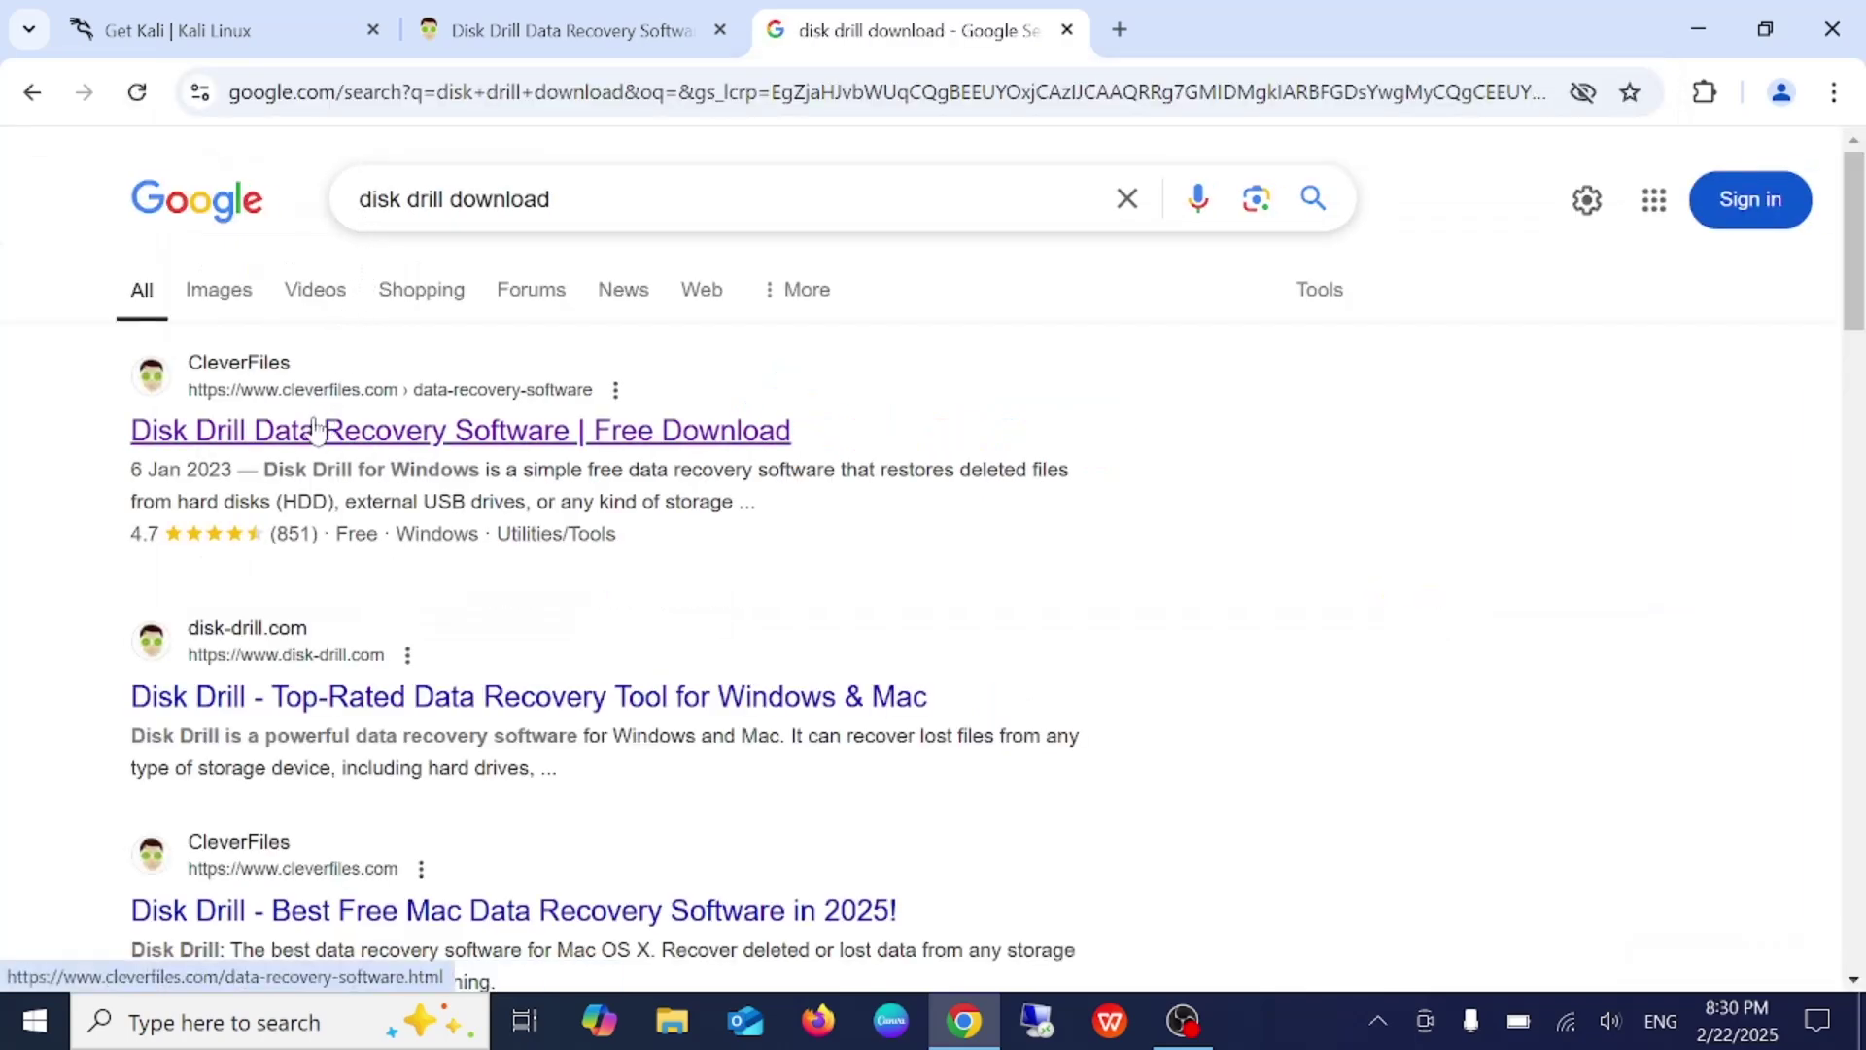
pyautogui.click(724, 442)
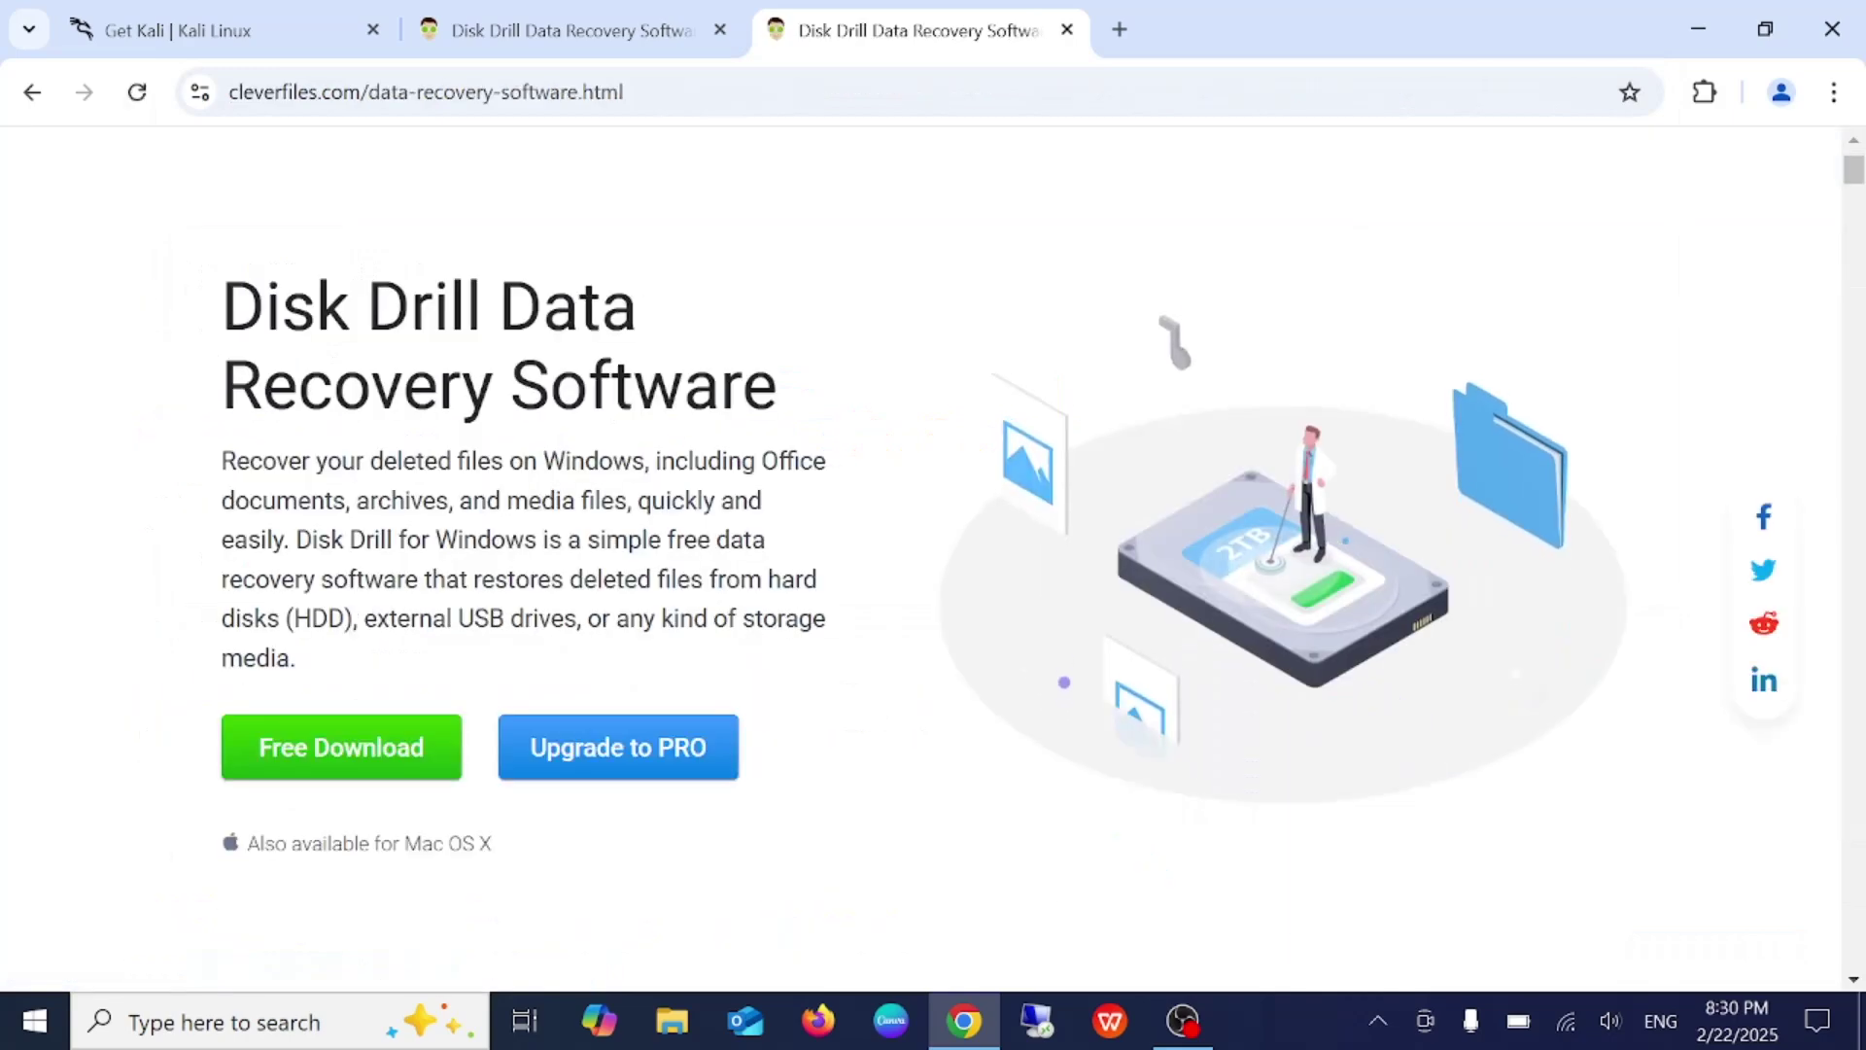
pyautogui.scroll(-3, 343, 257)
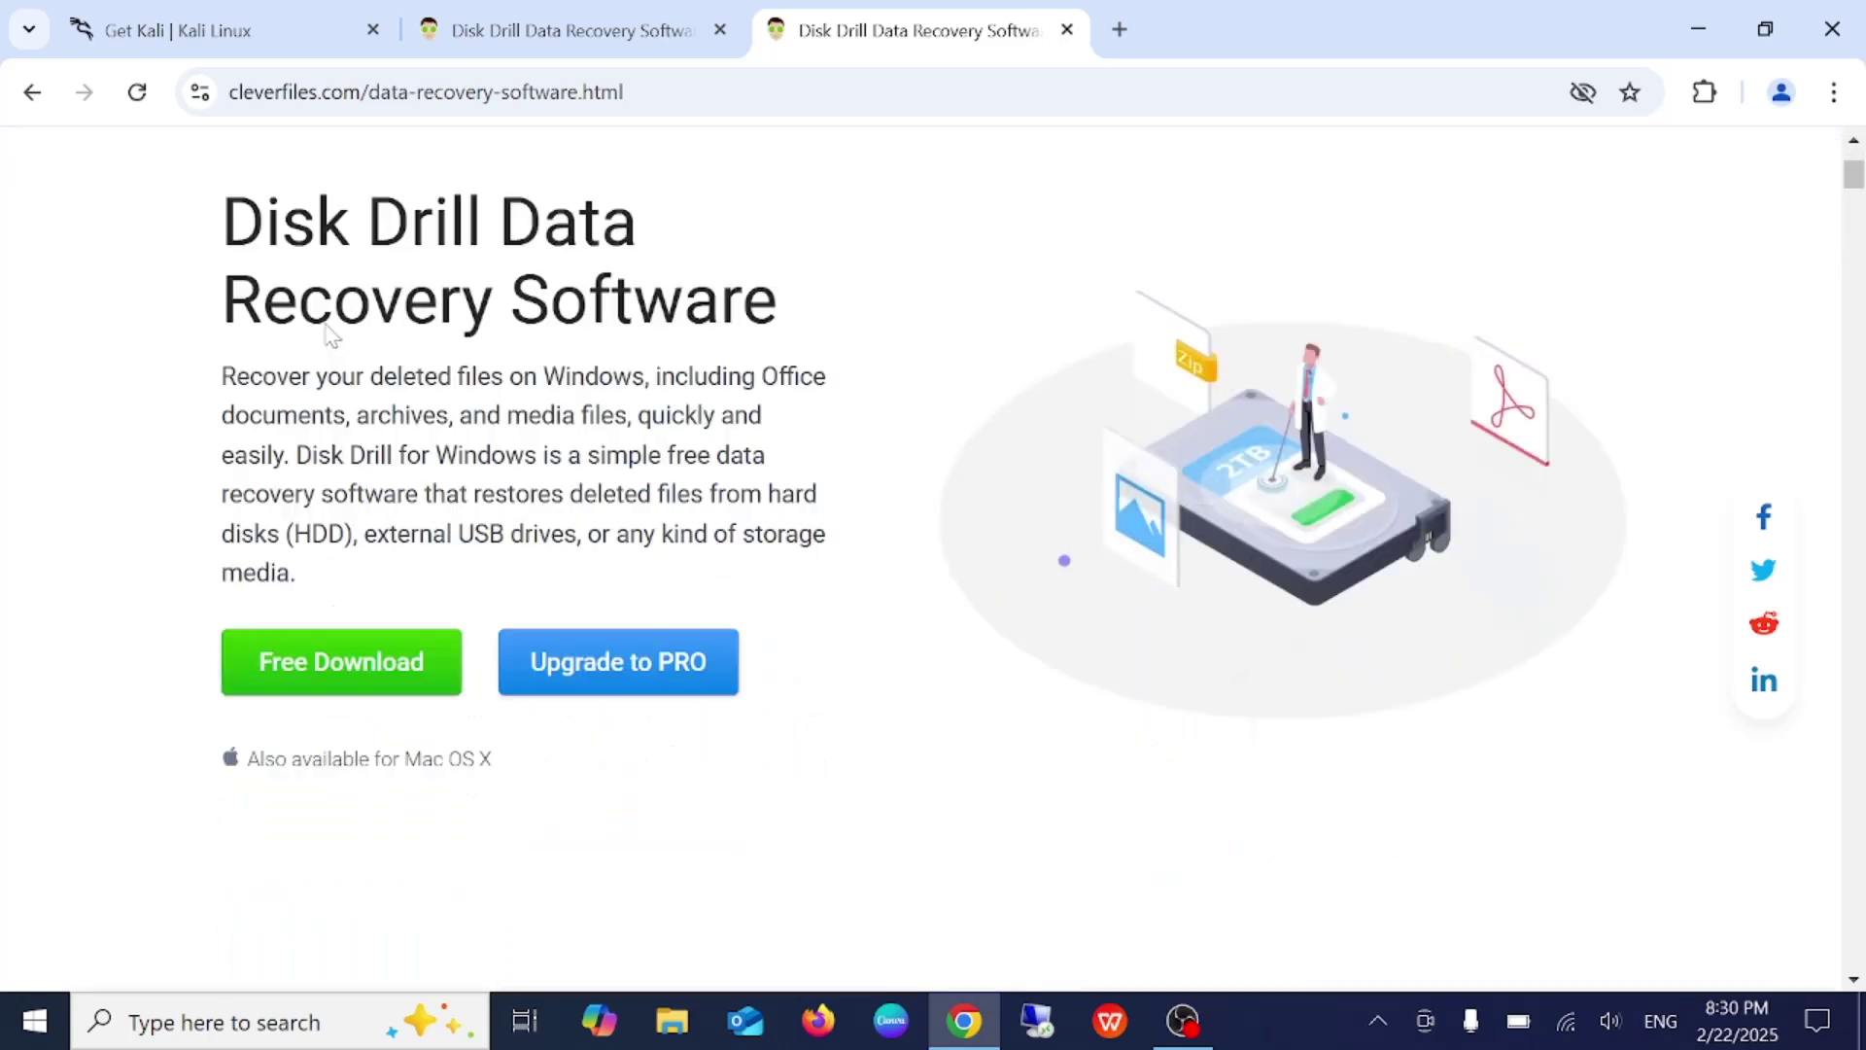
pyautogui.click(350, 666)
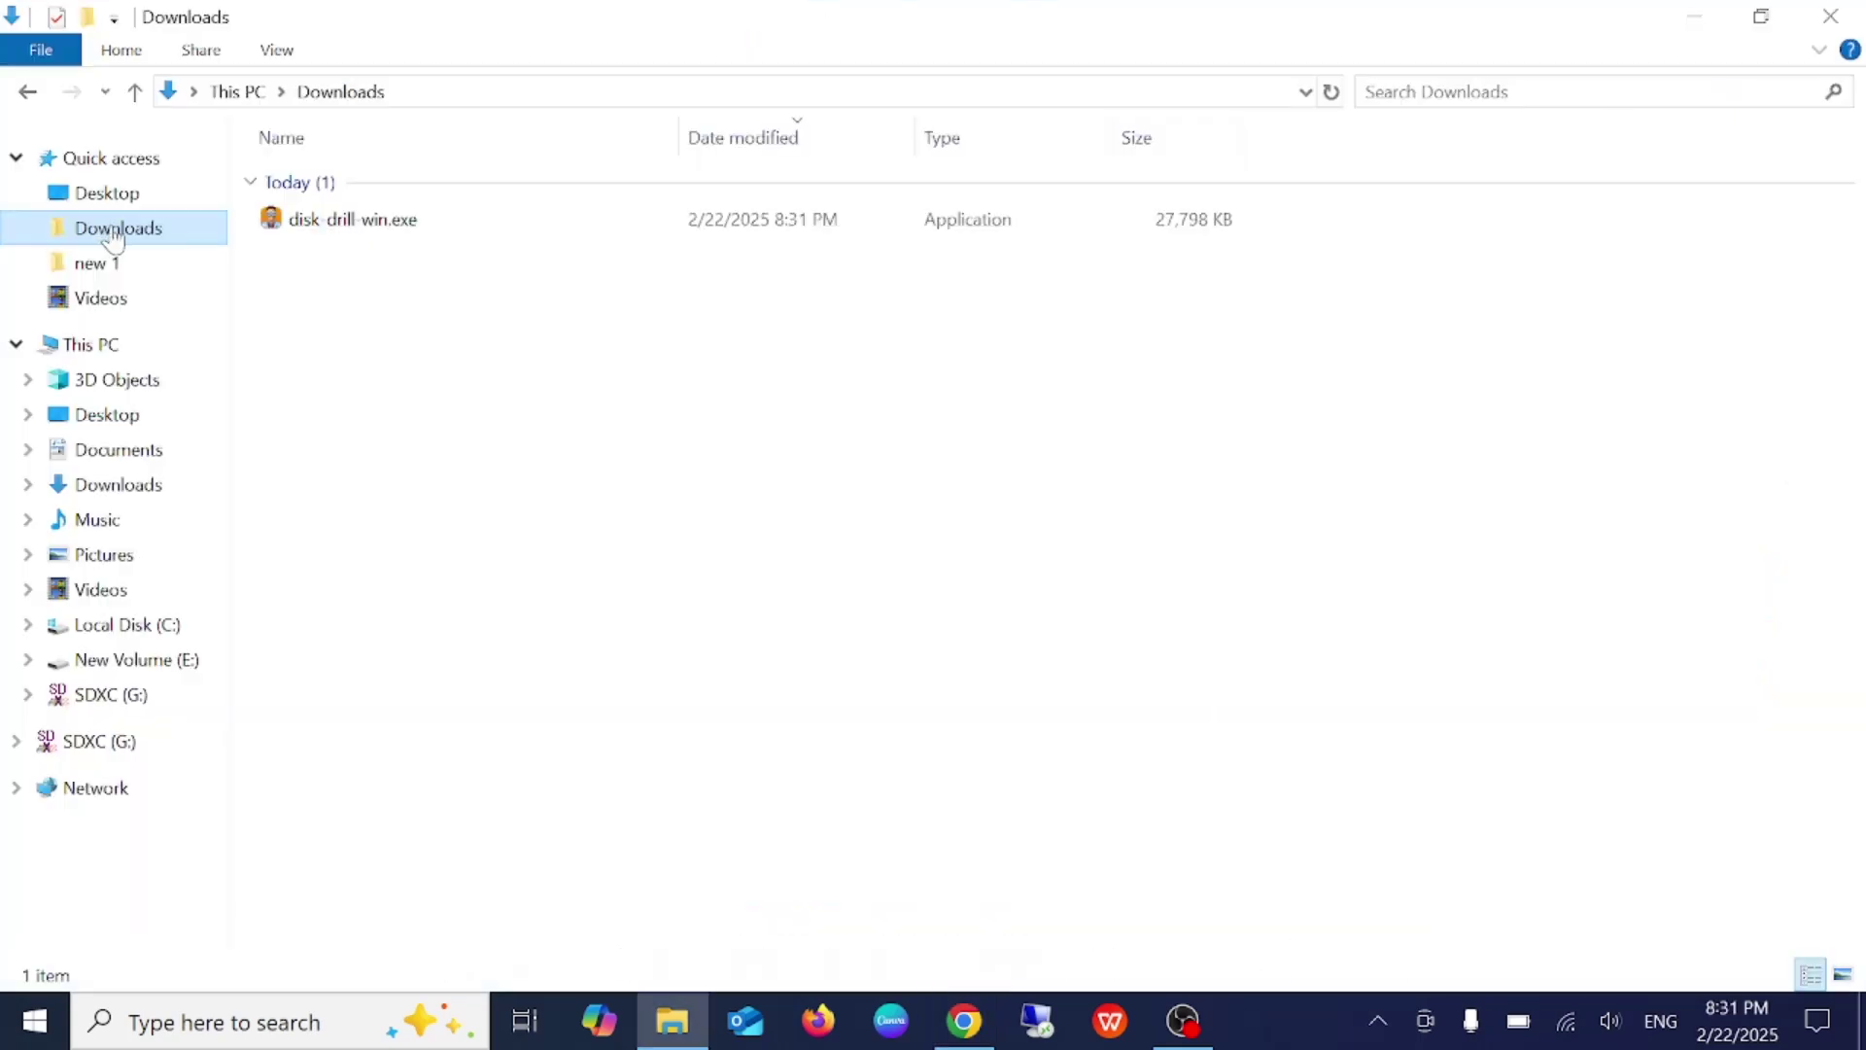
# Step: Run disk drill win.exe to install Disk Drill 5.7.917.0, and hide all desktop icons
pyautogui.doubleClick(418, 237)
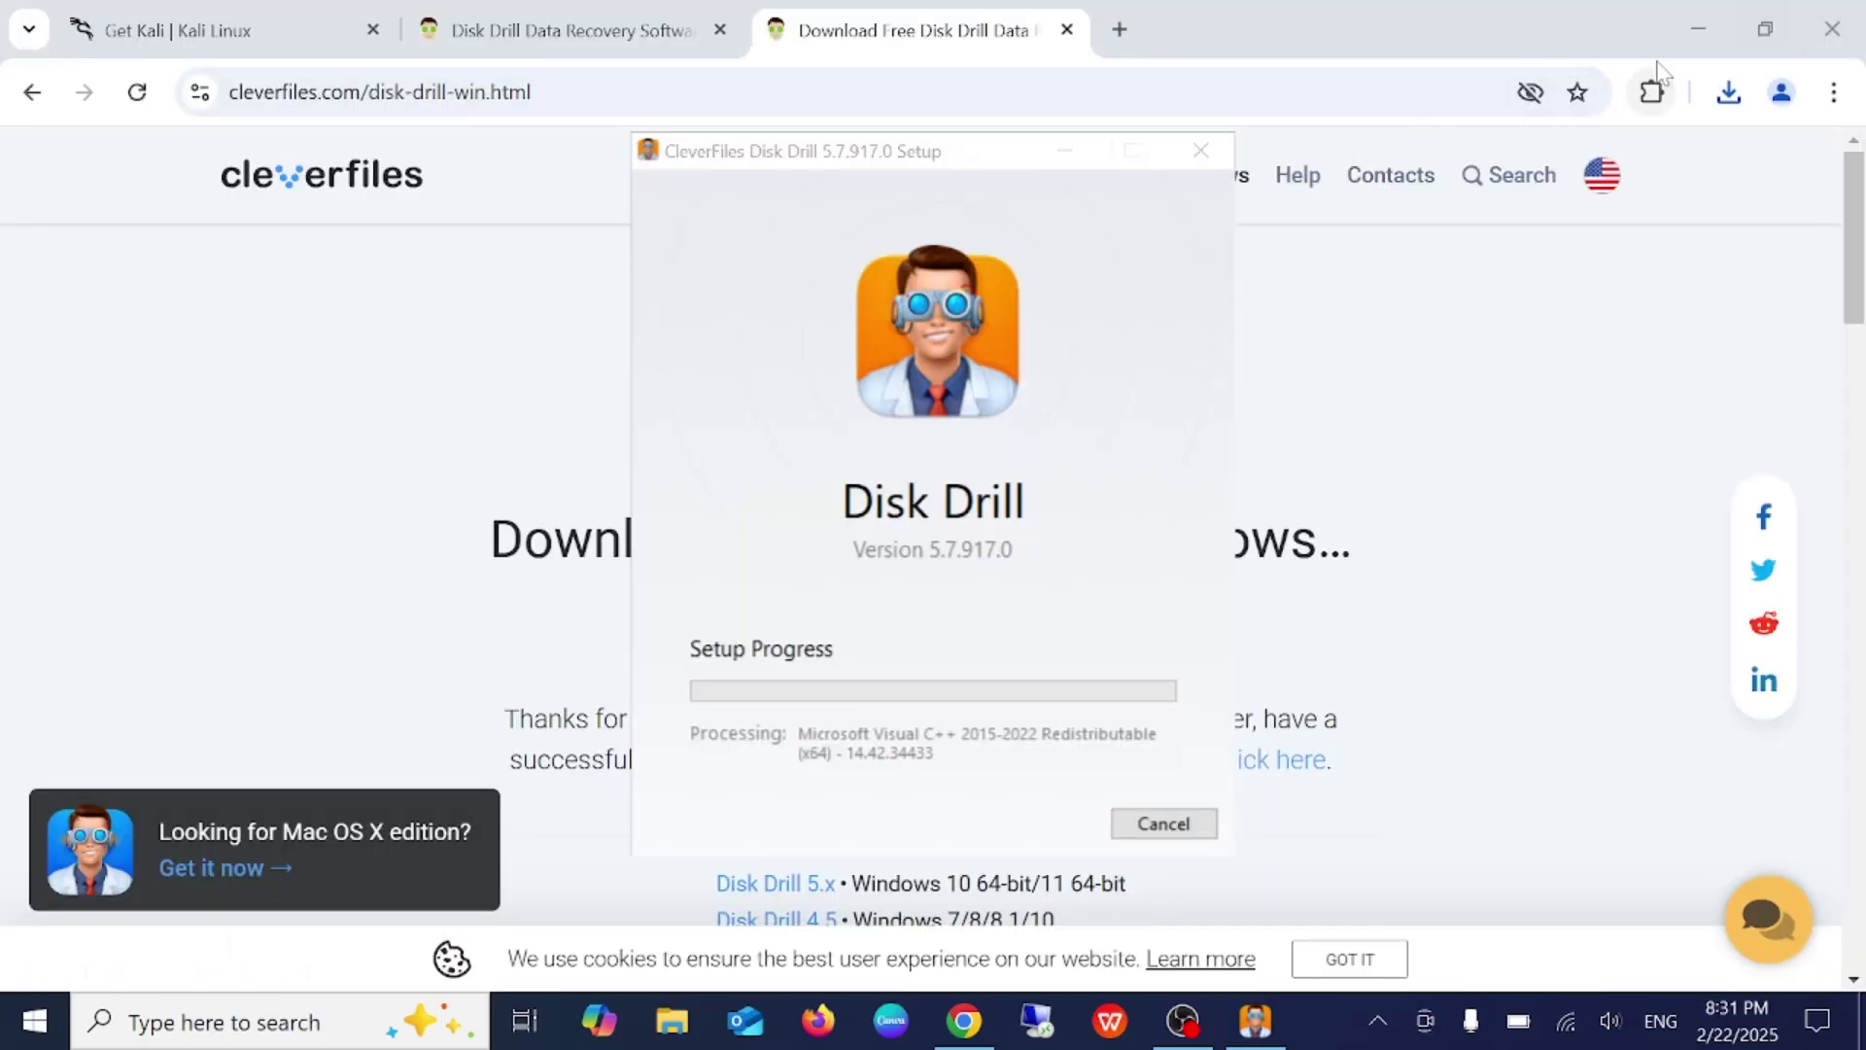
pyautogui.click(1696, 30)
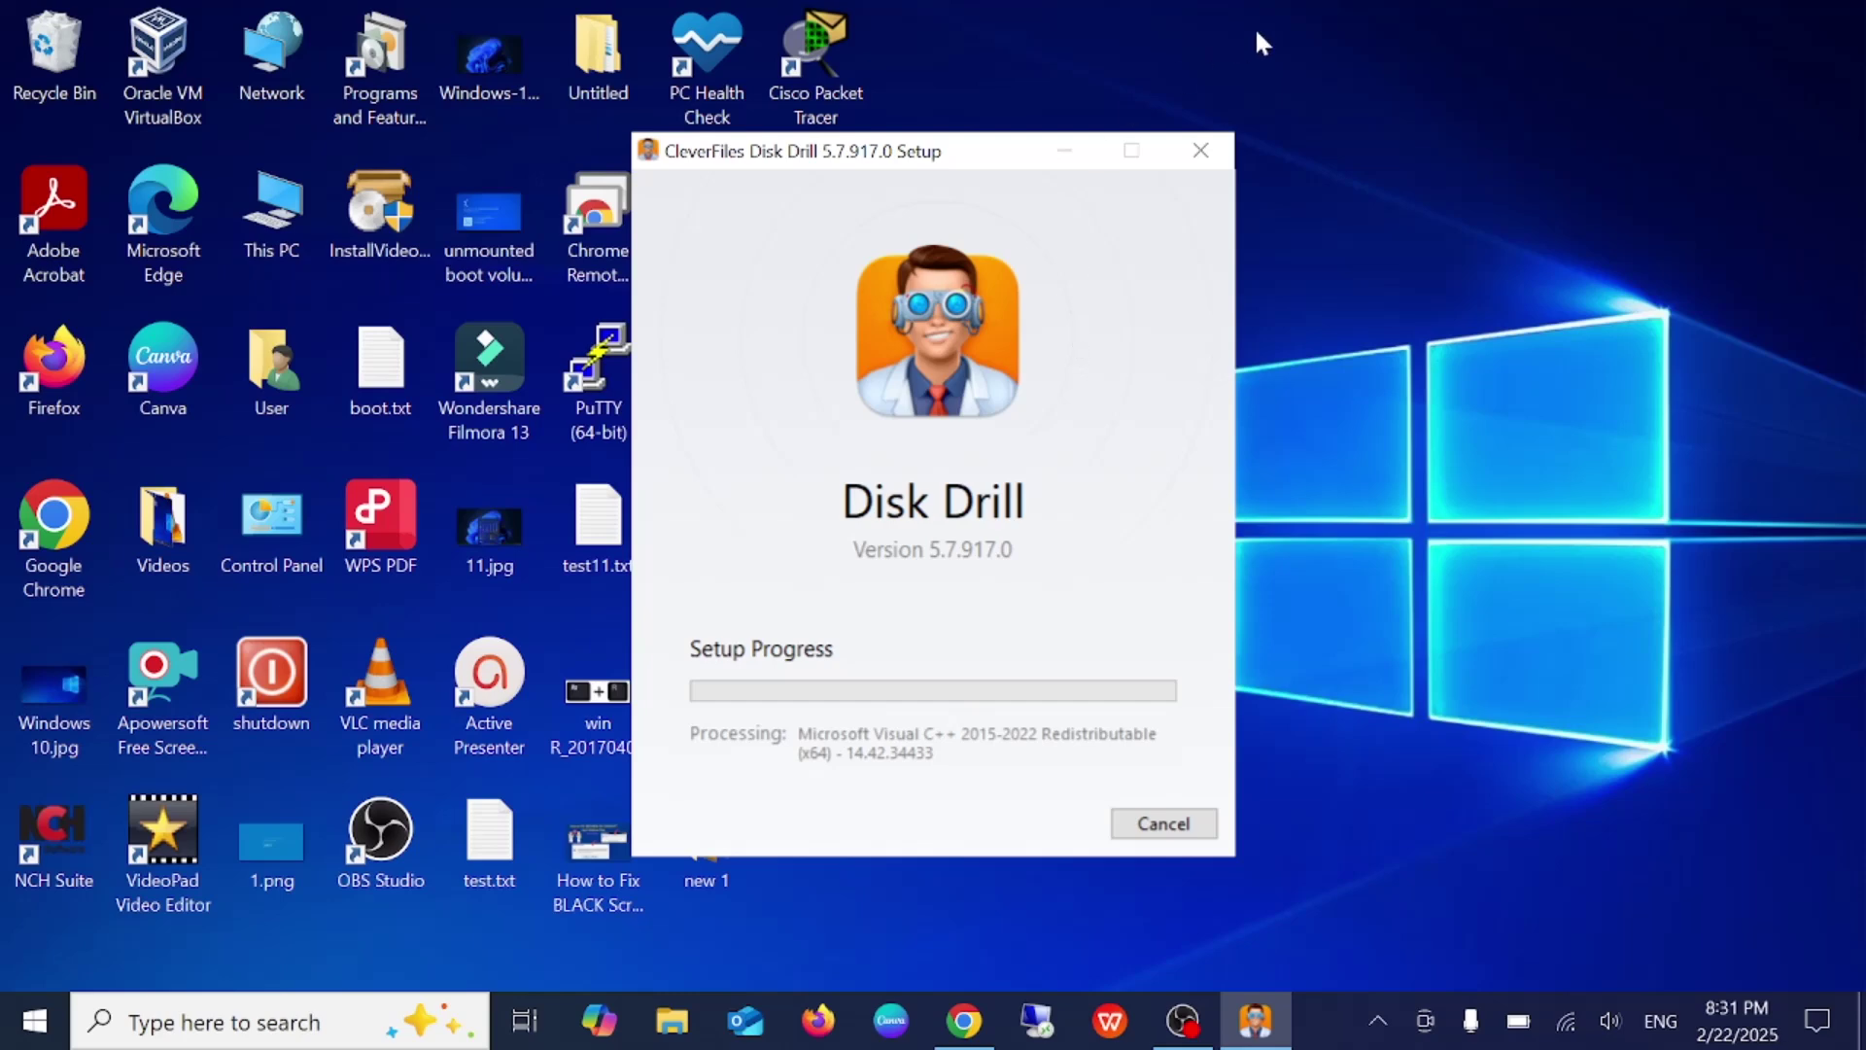
pyautogui.rightClick(1308, 39)
pyautogui.moveTo(1254, 64)
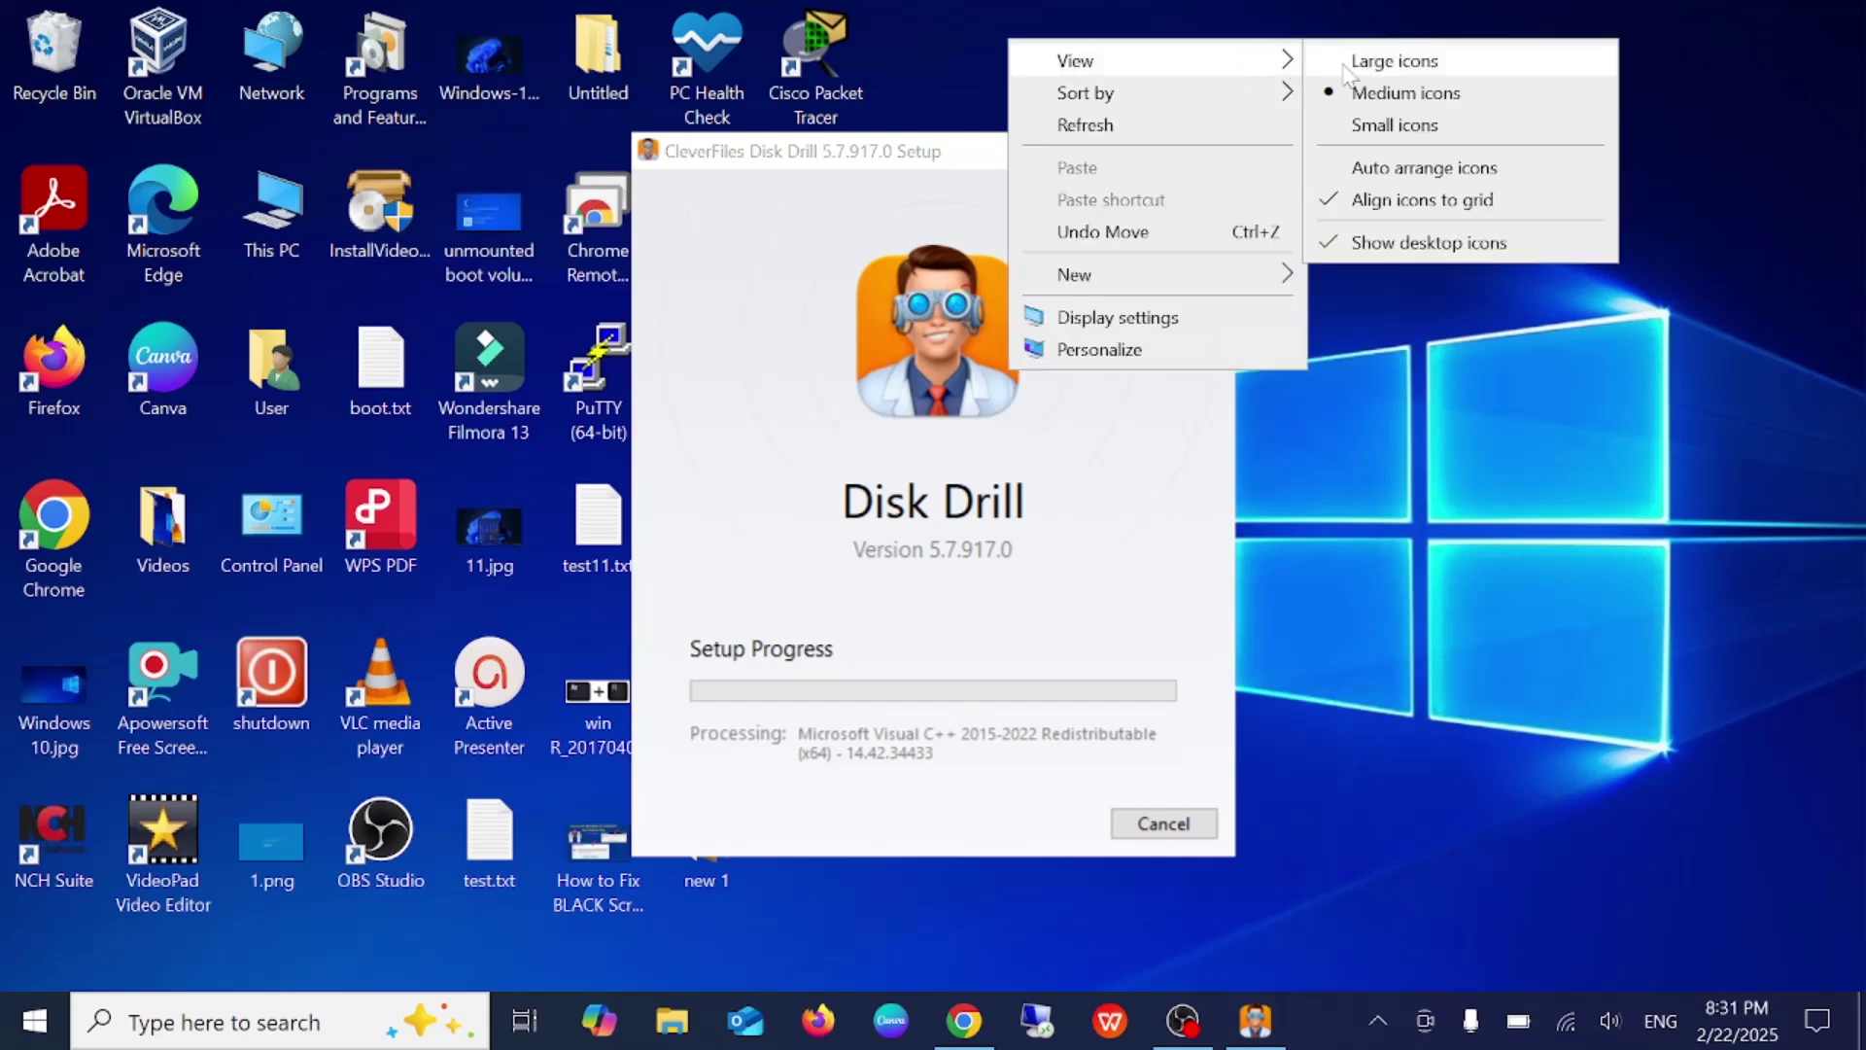
pyautogui.click(1382, 248)
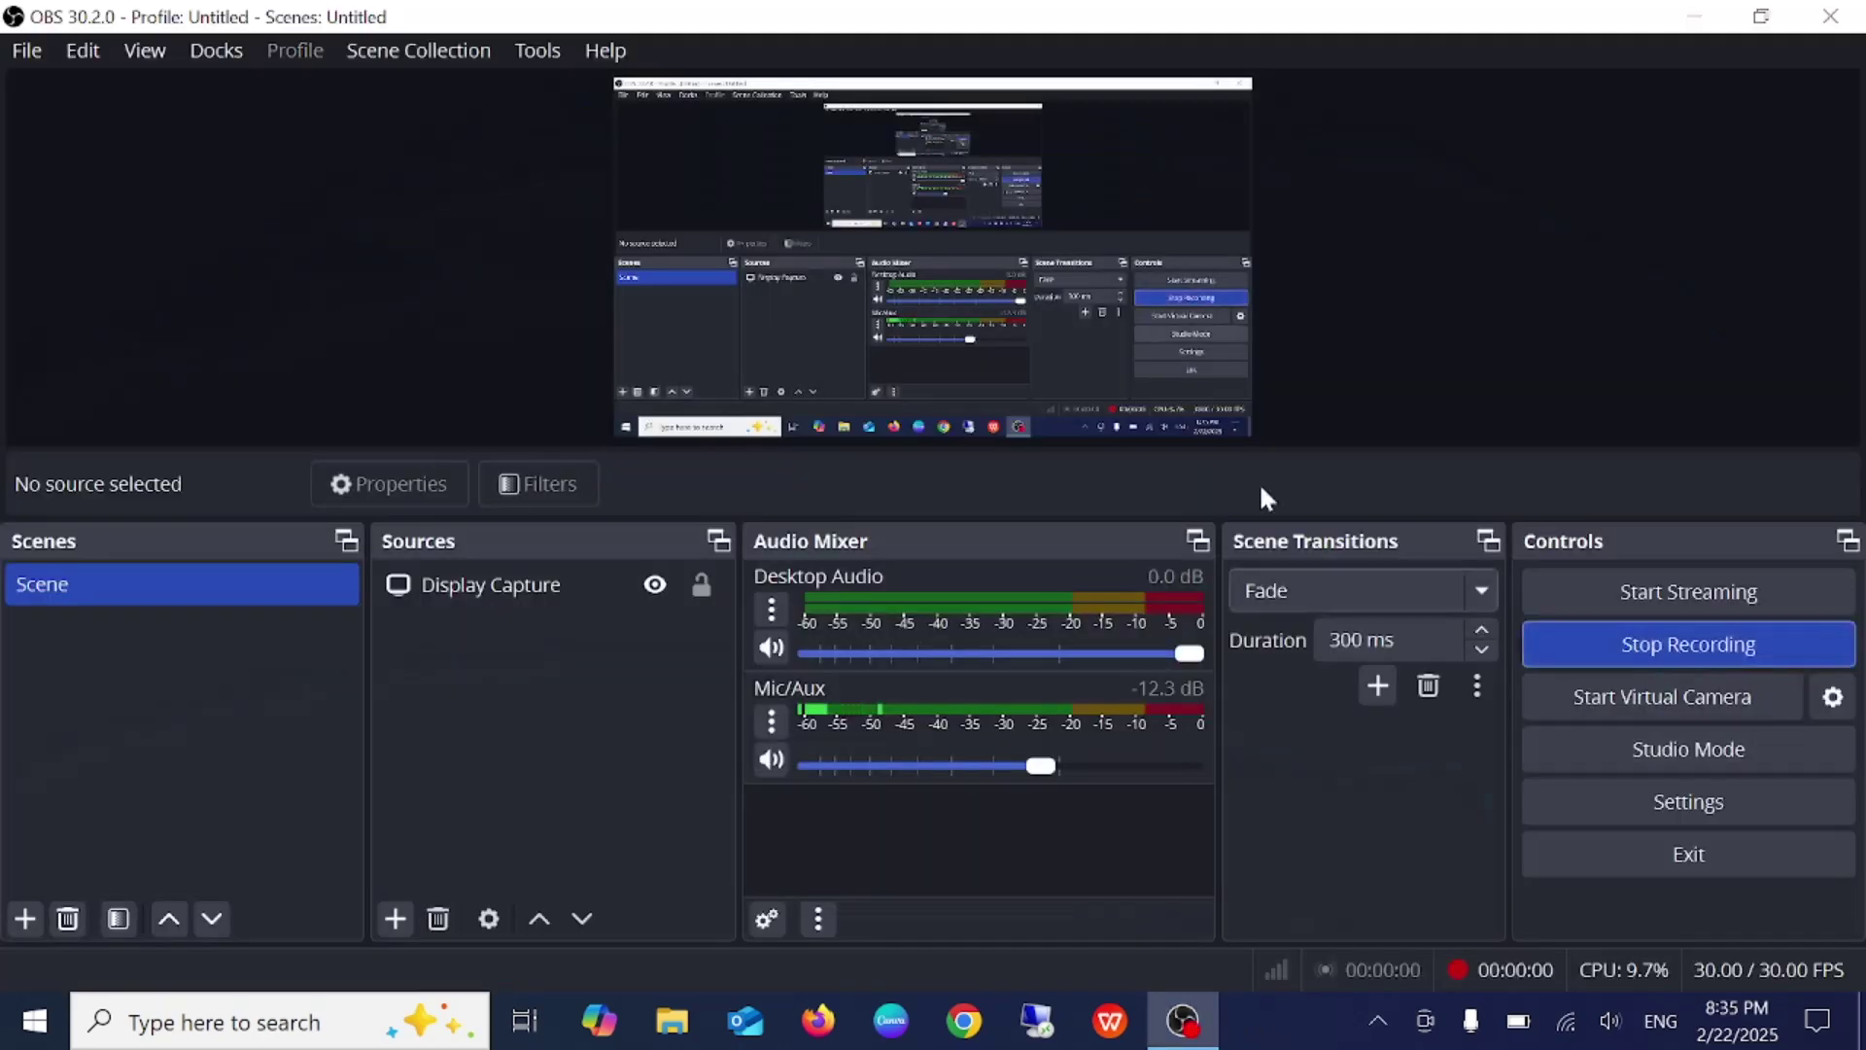
# Step: Search 'disk' in Start and launch Disk Drill from the Apps results
pyautogui.click(1694, 17)
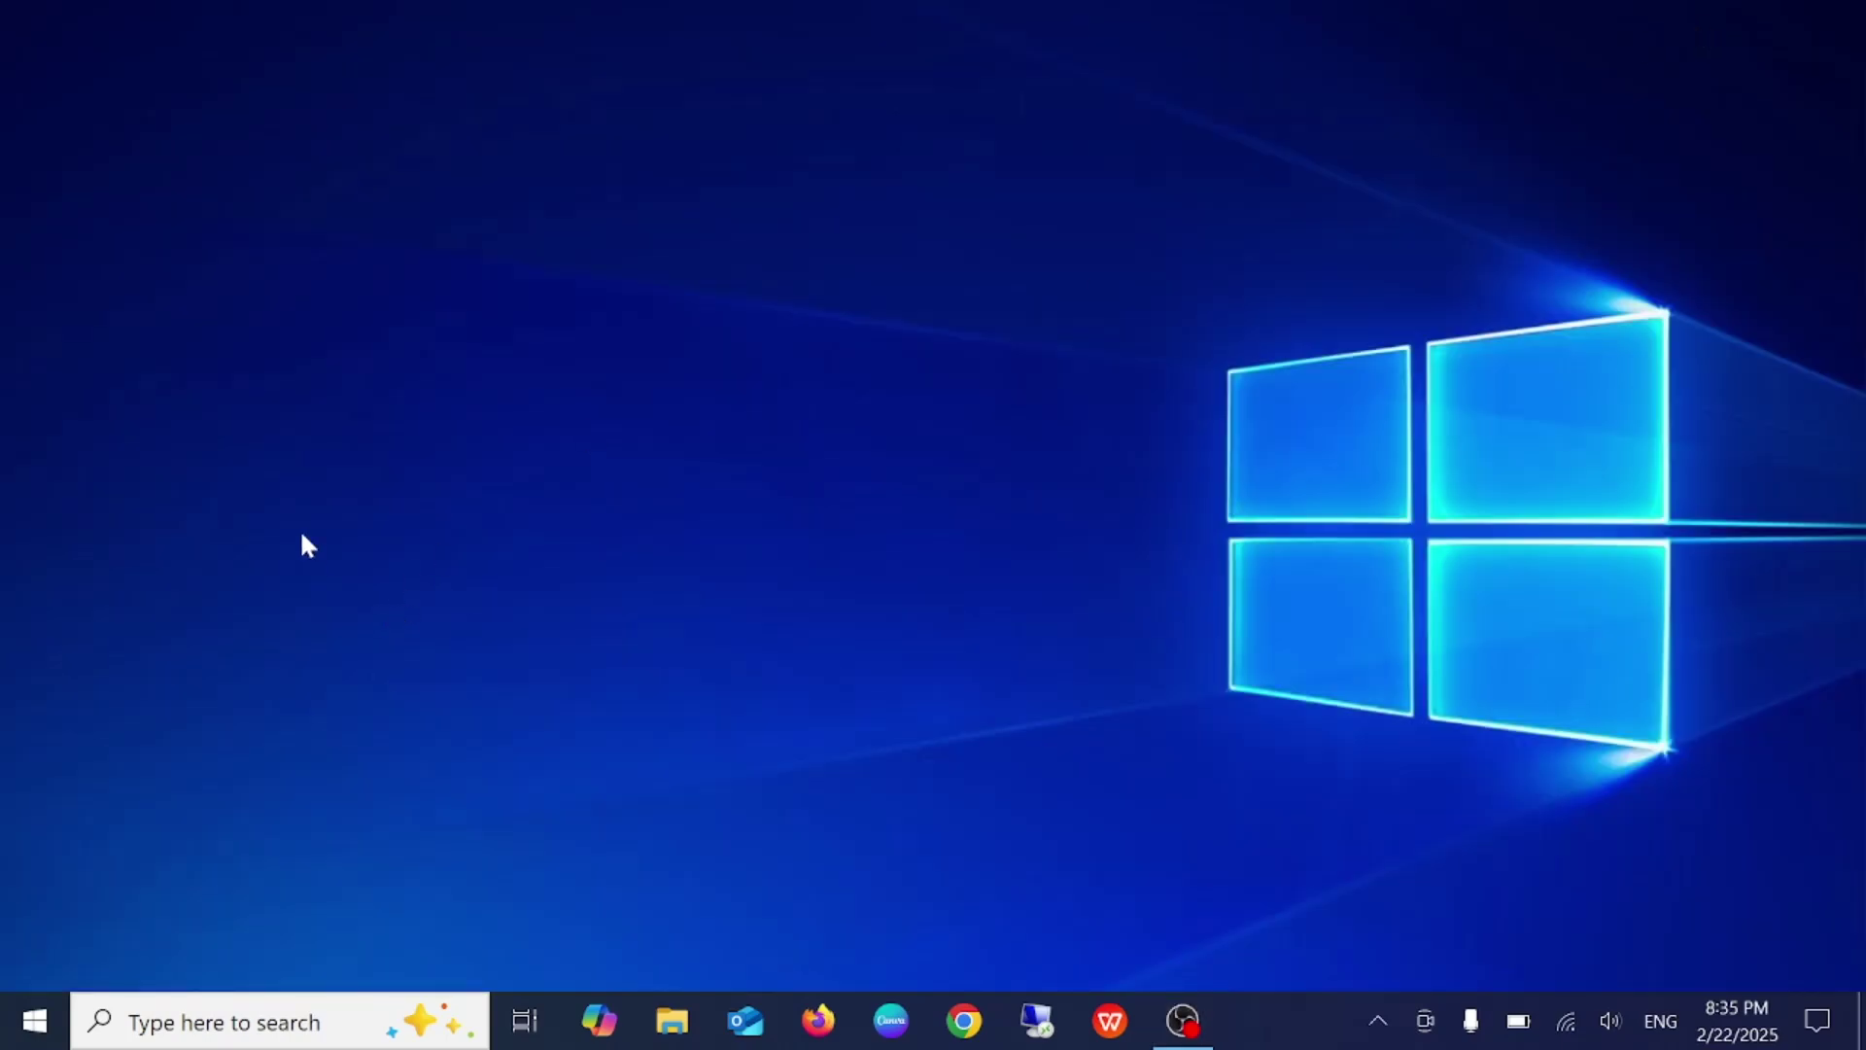
pyautogui.click(34, 1021)
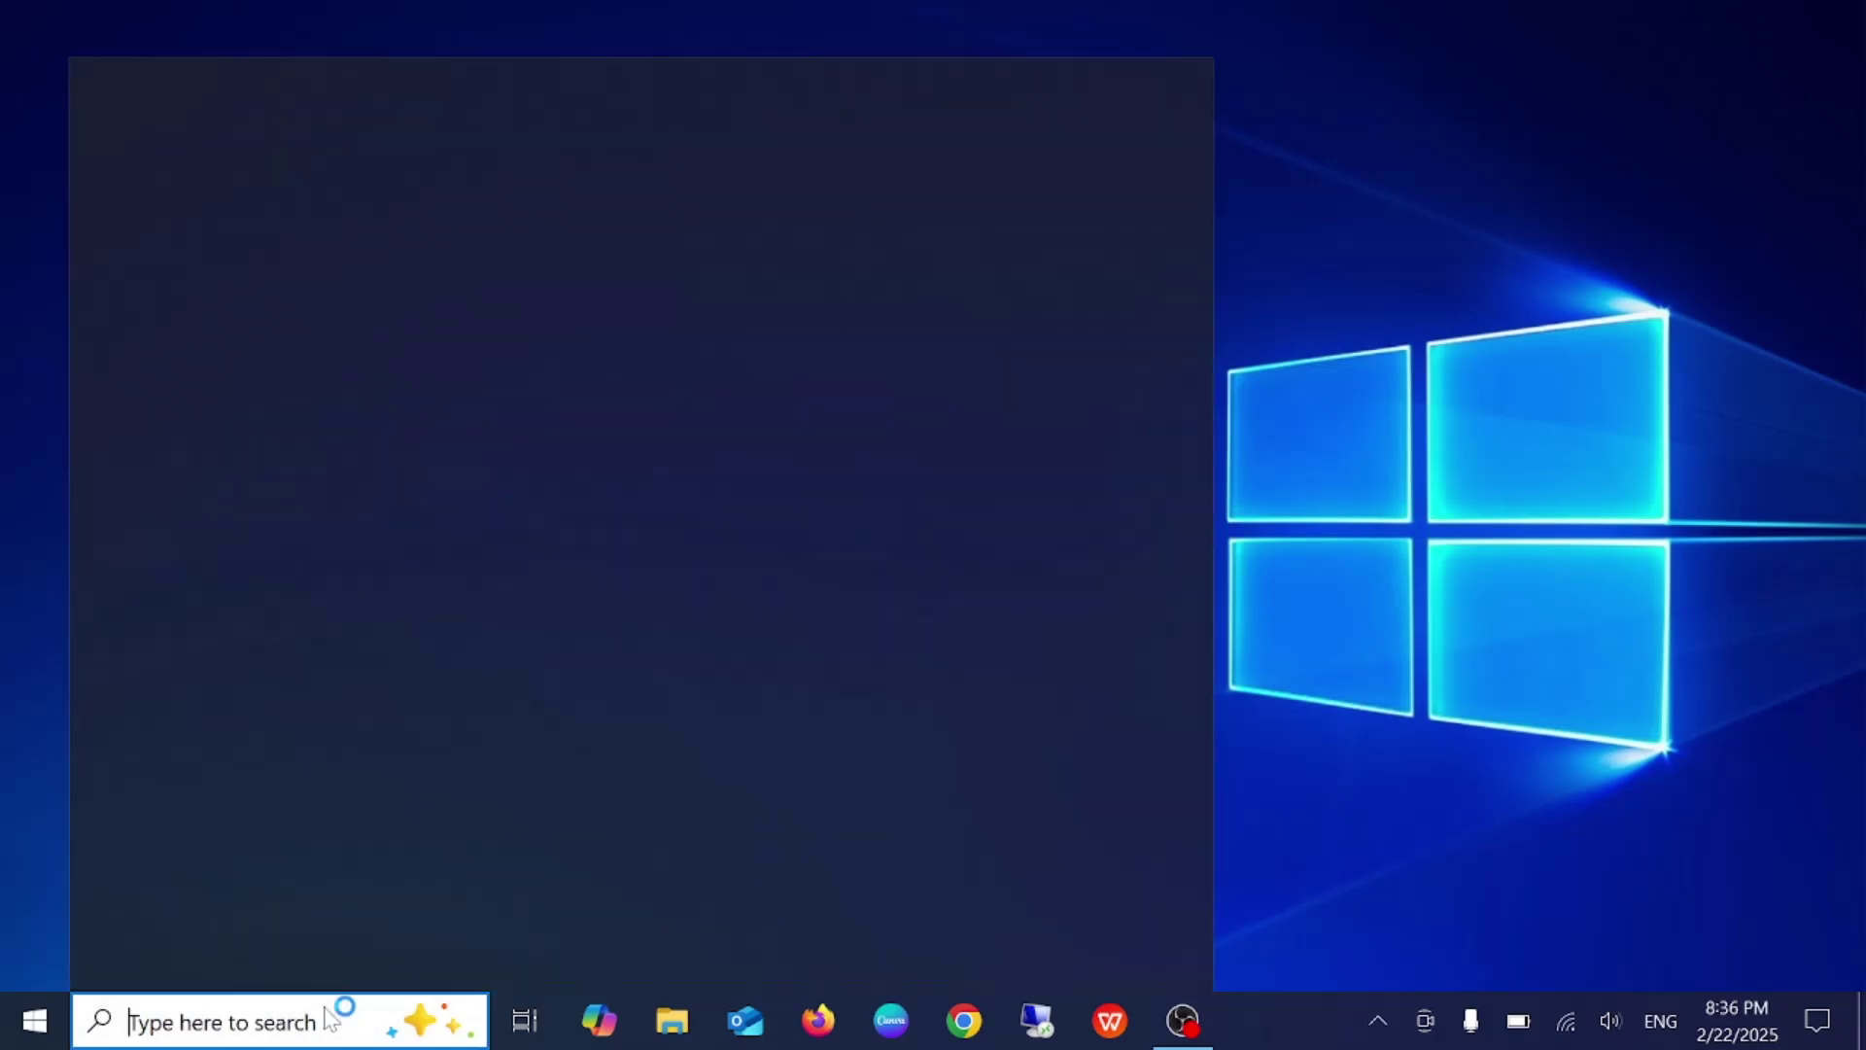
pyautogui.write('disk')
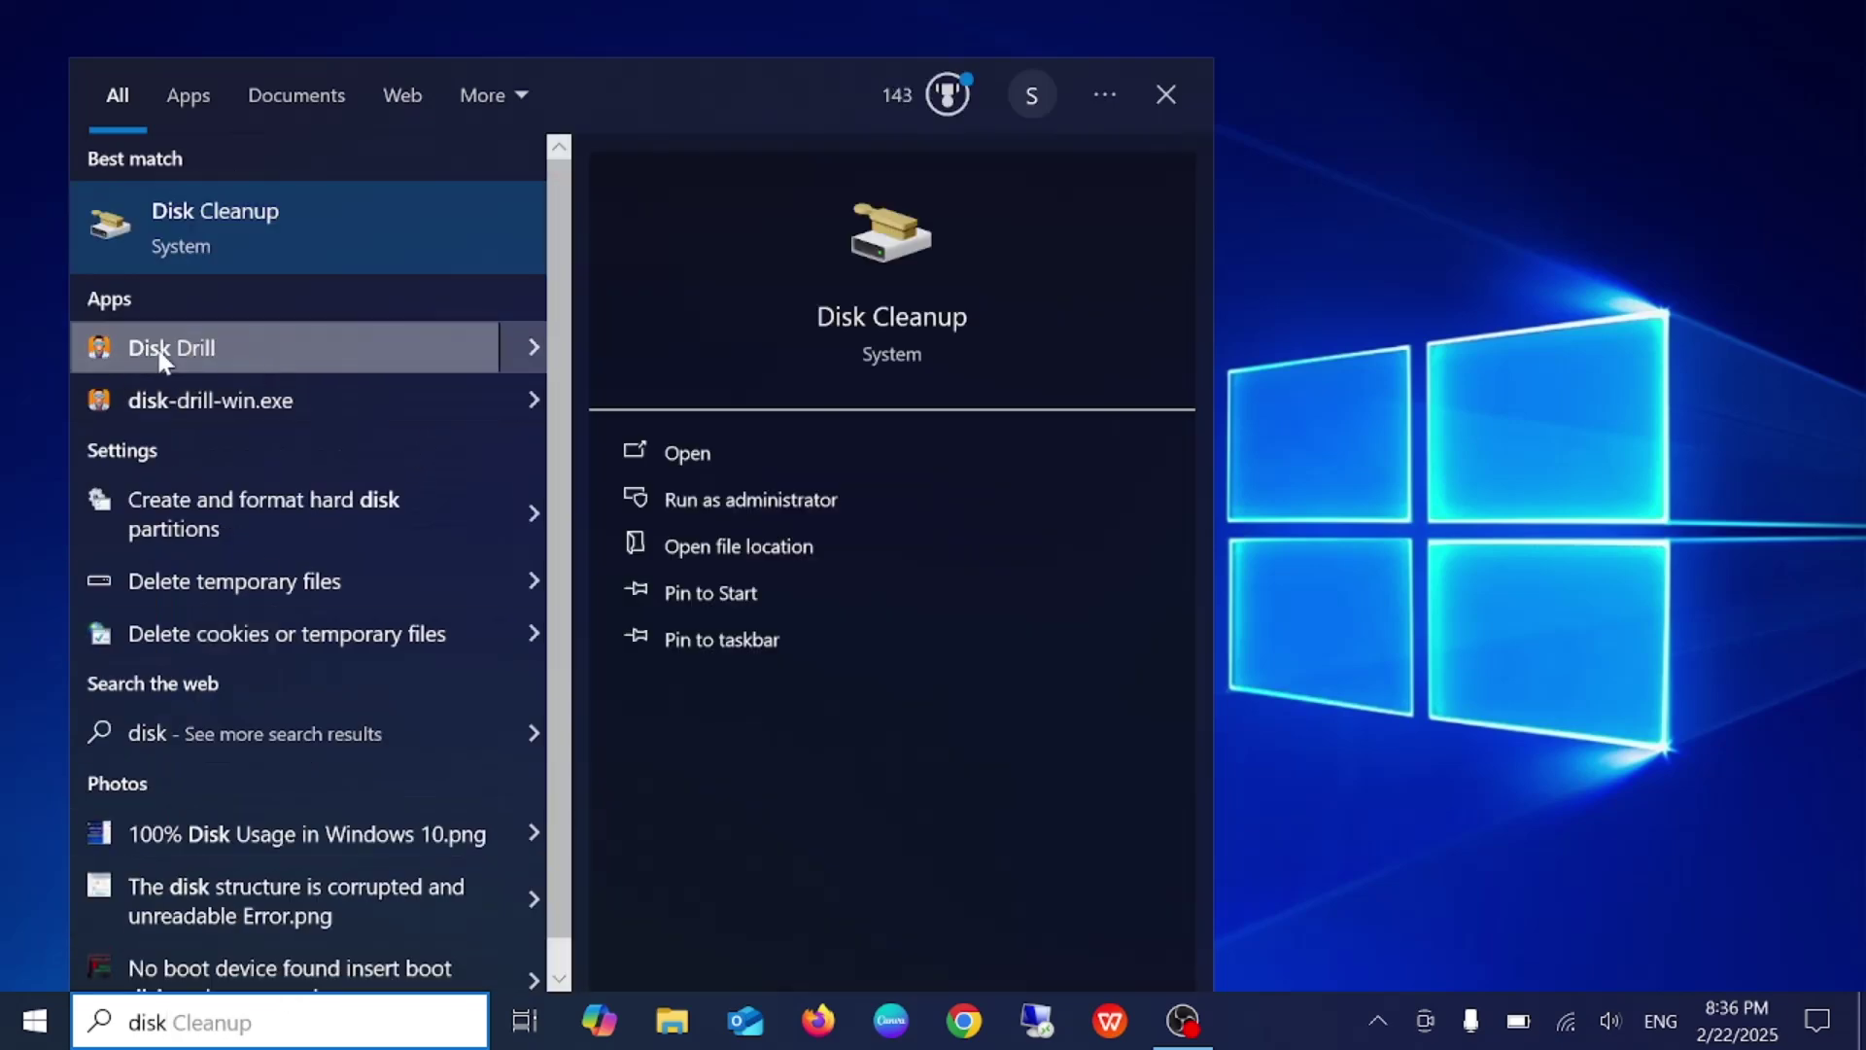
pyautogui.click(1442, 602)
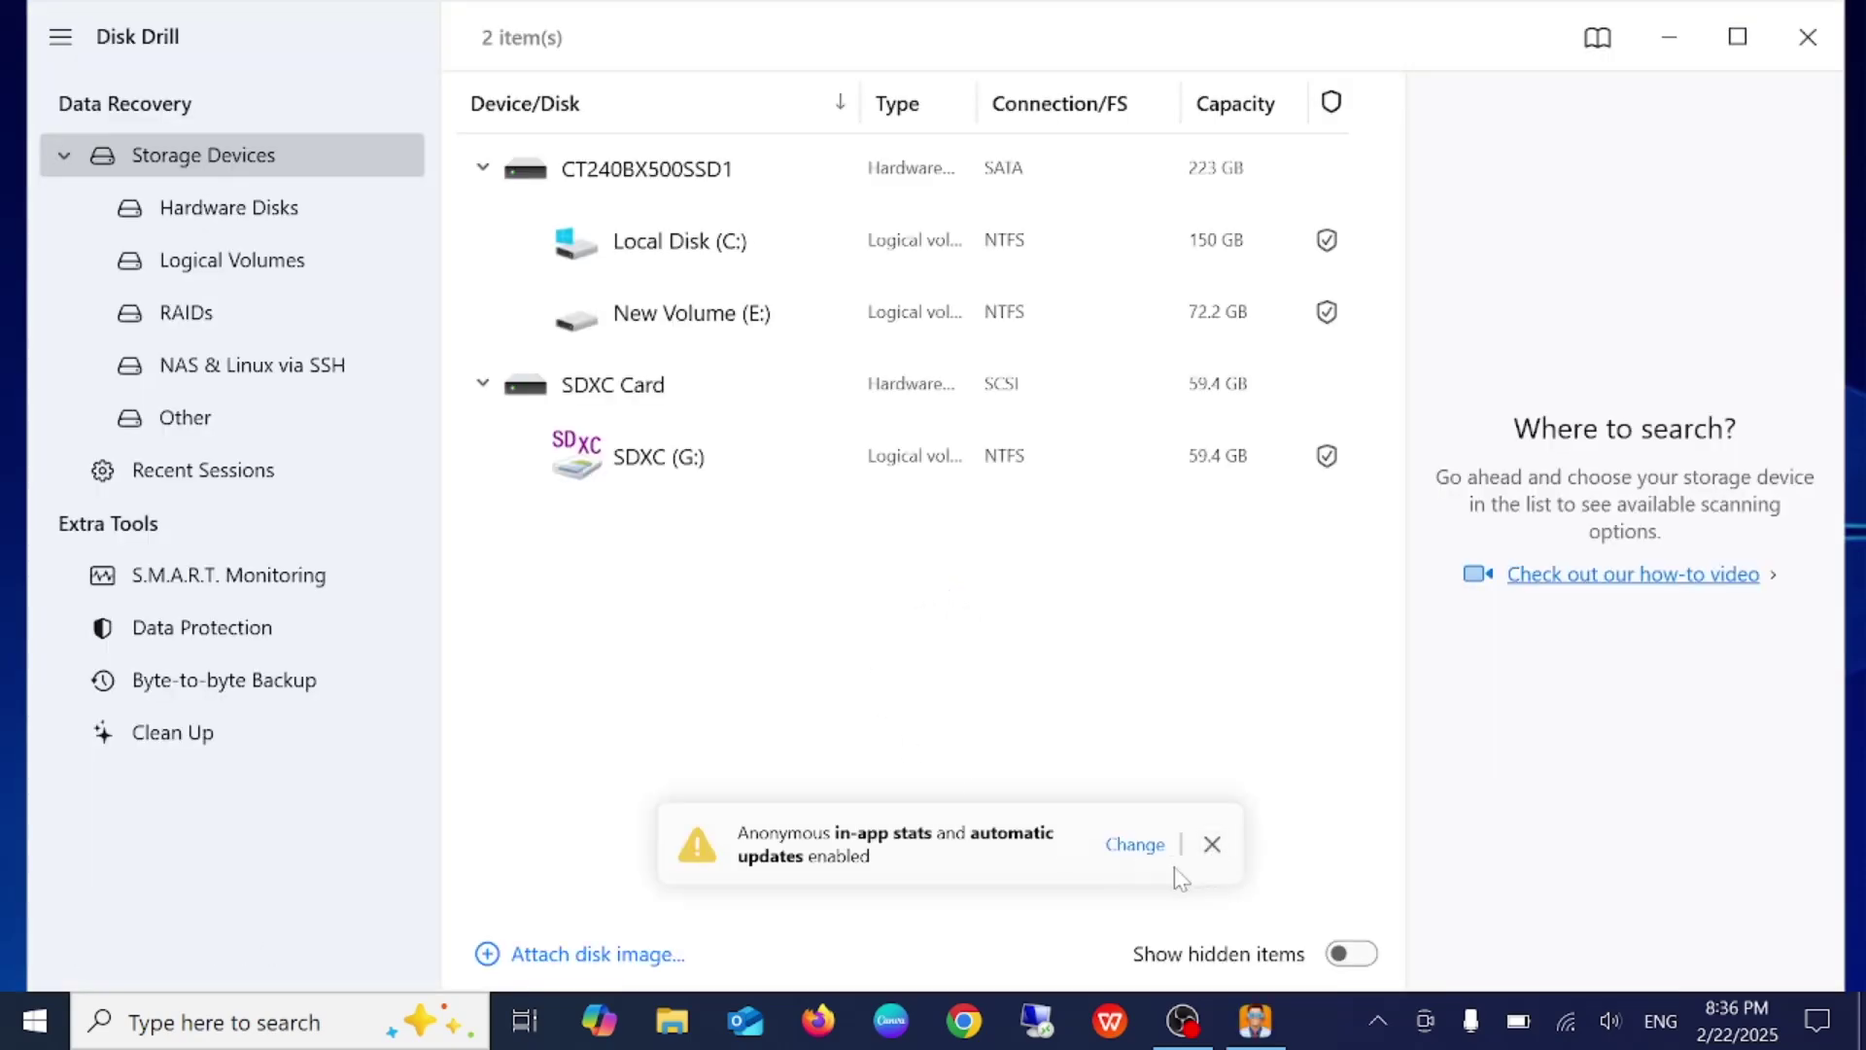
# Step: Dismiss the notice, scan Local Disk (C:), and view its 84 found videos (1.36 GB)
pyautogui.click(1213, 844)
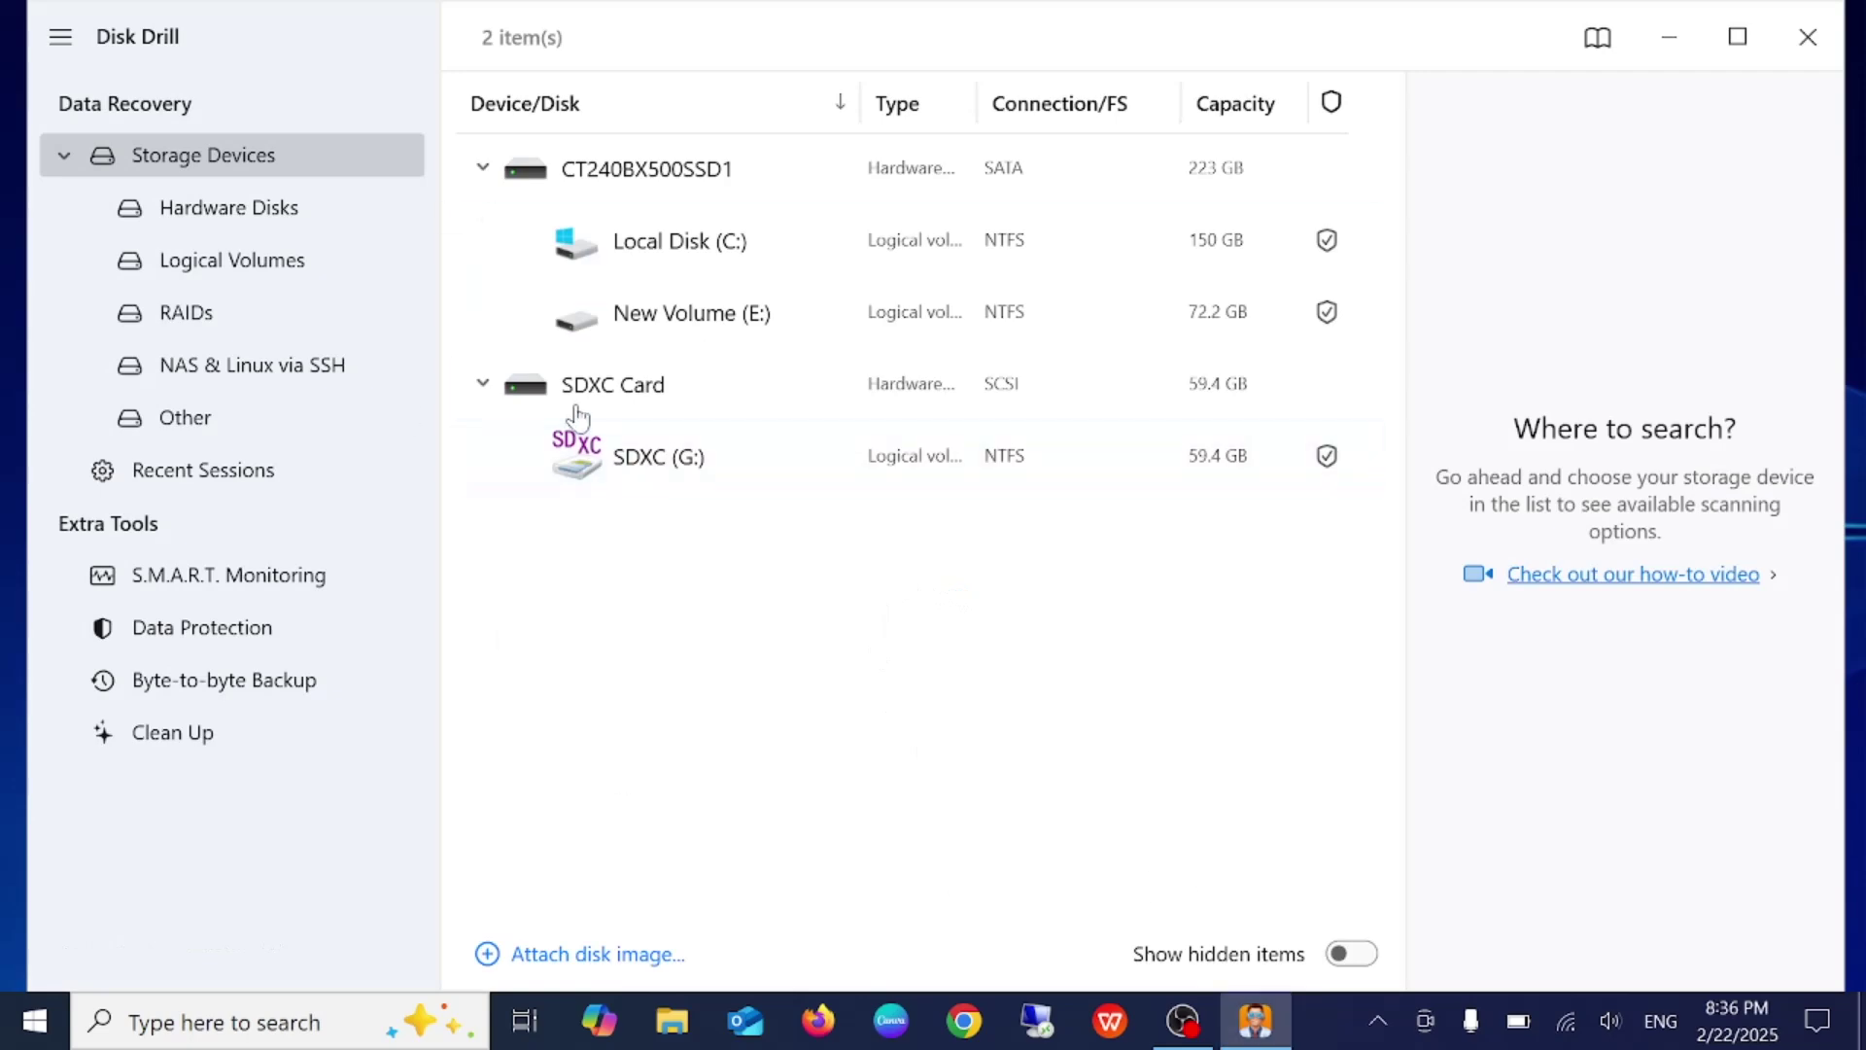
pyautogui.doubleClick(698, 258)
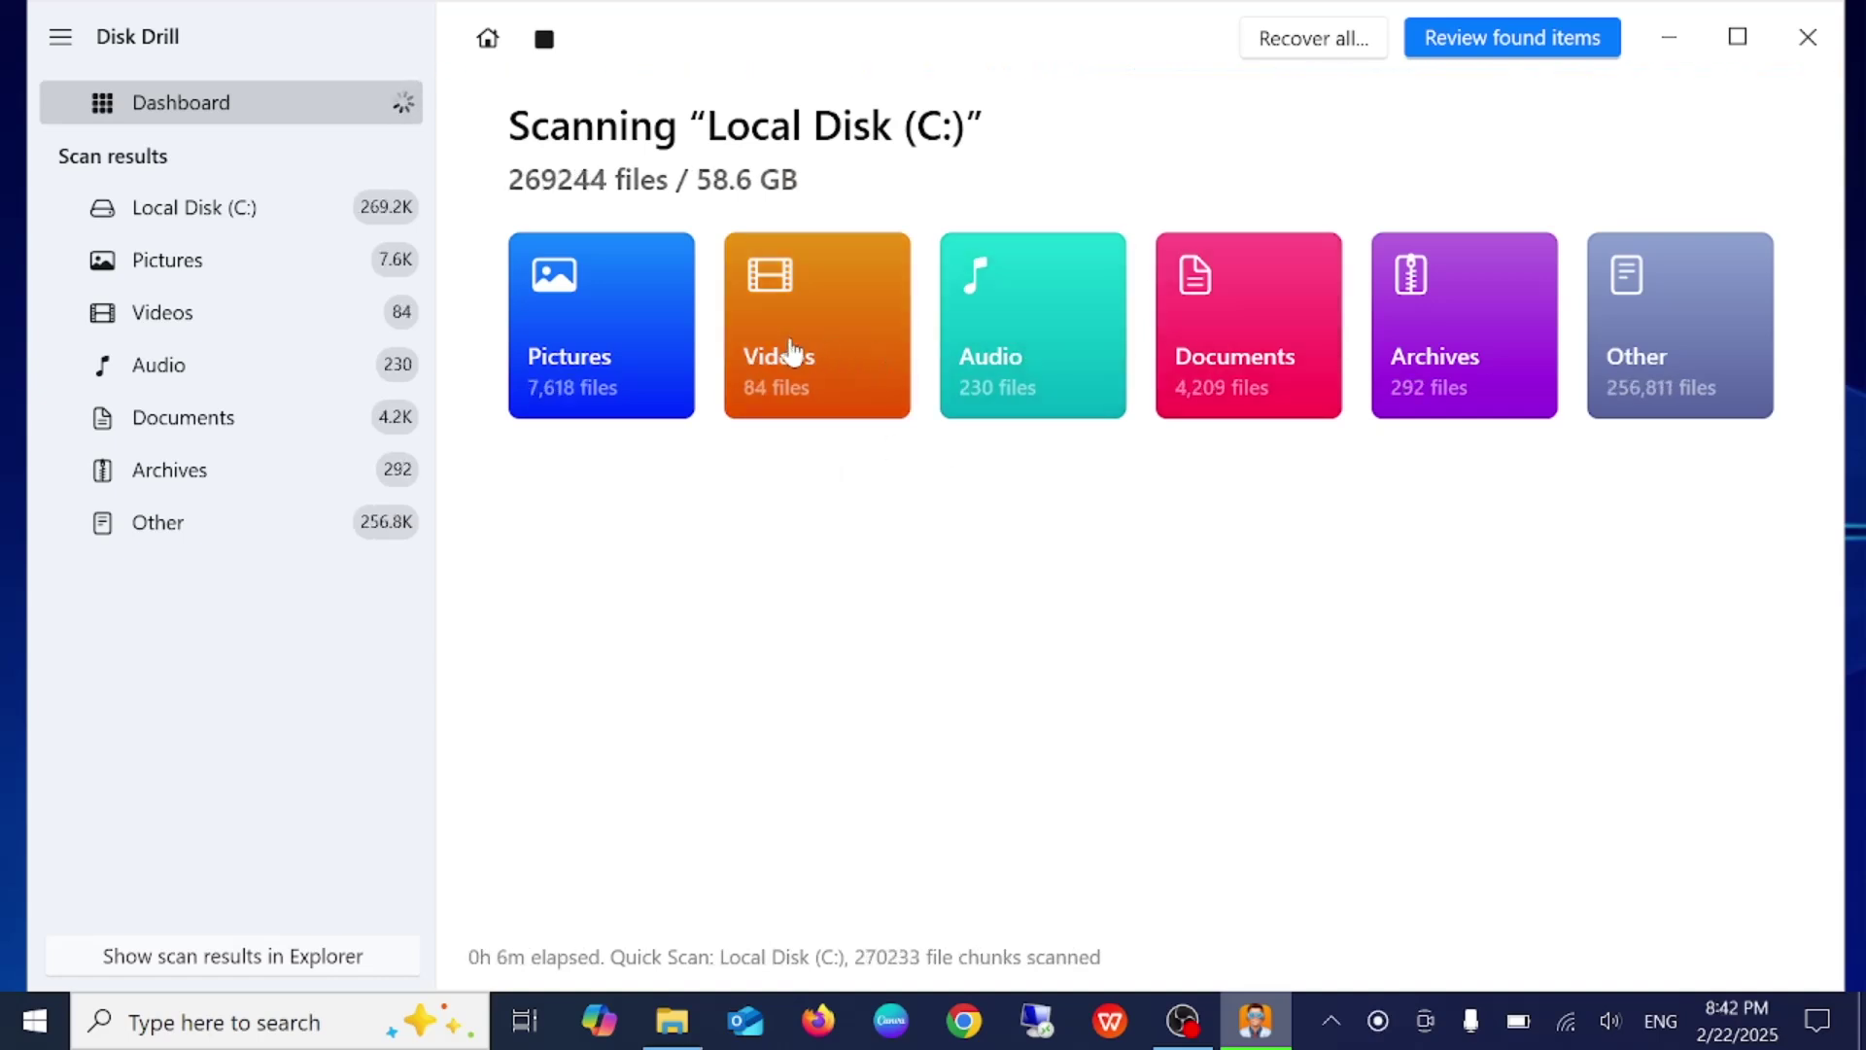
pyautogui.click(790, 347)
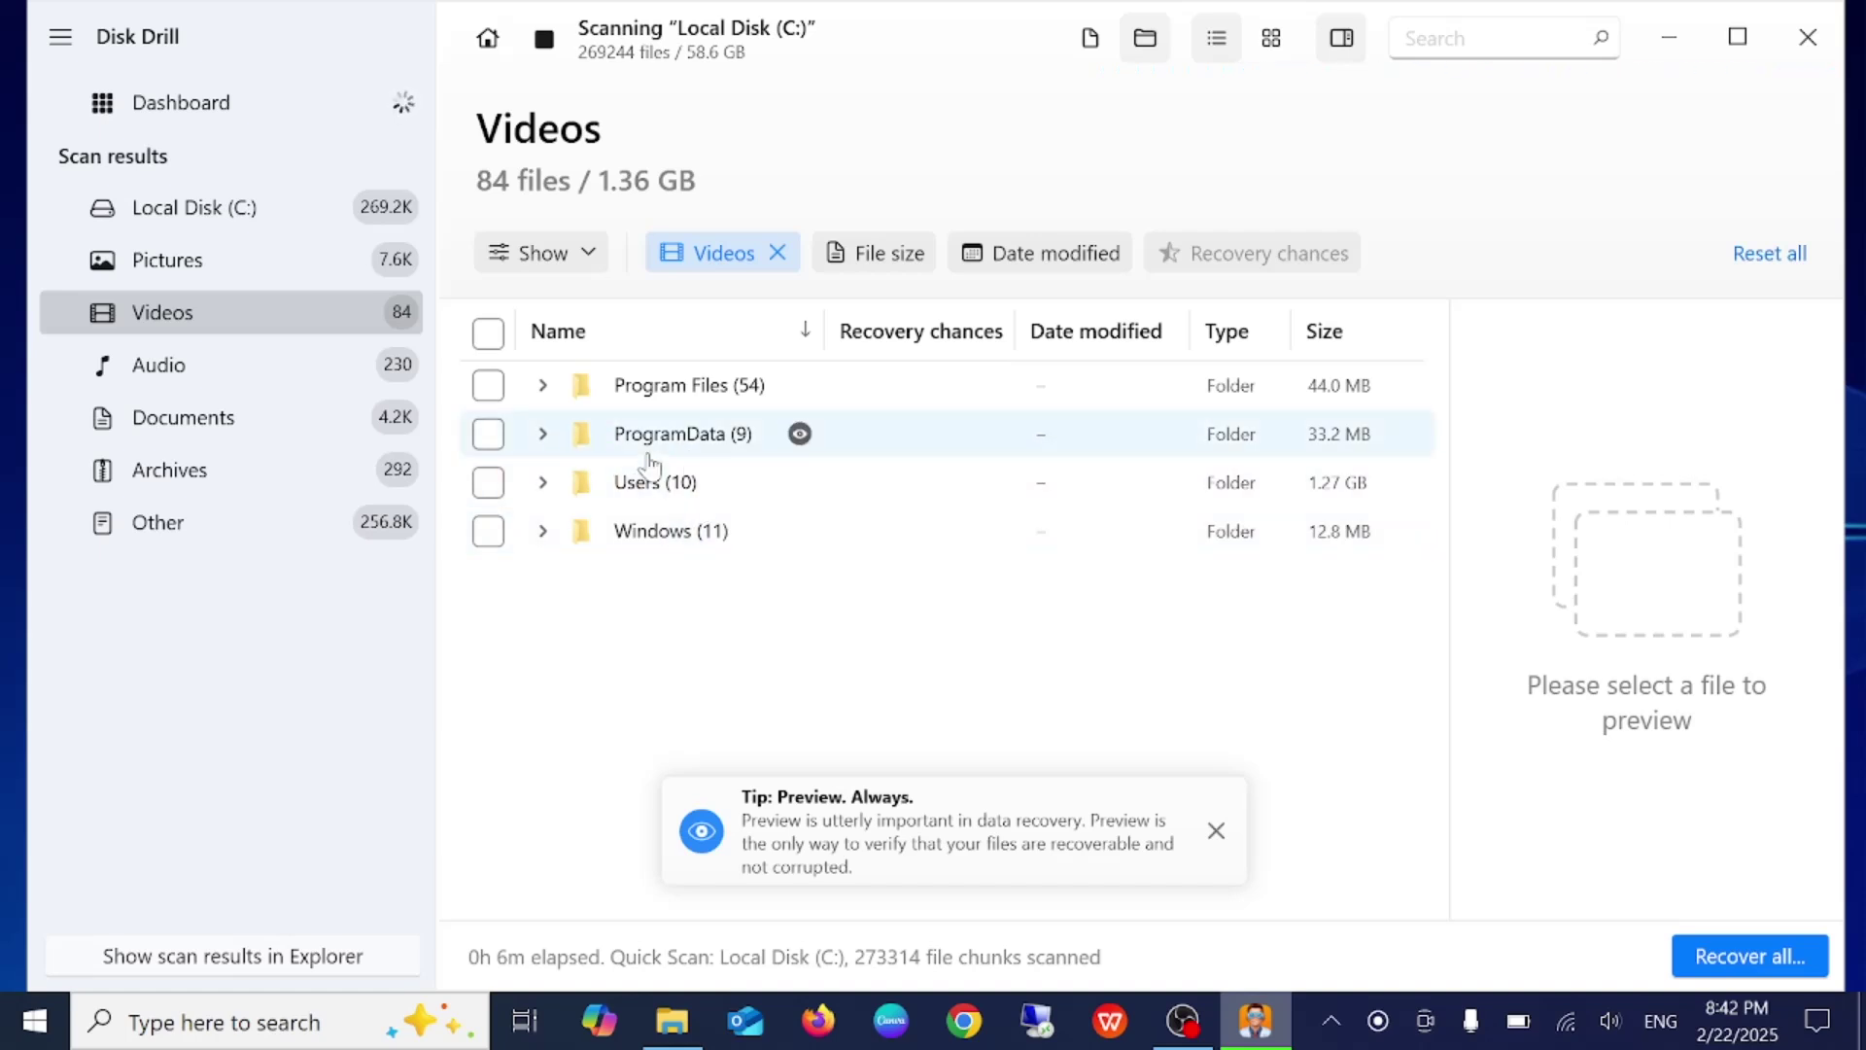
# Step: Expand Users > User > Desktop > Videos and tick the 299 MB video for recovery
pyautogui.click(544, 482)
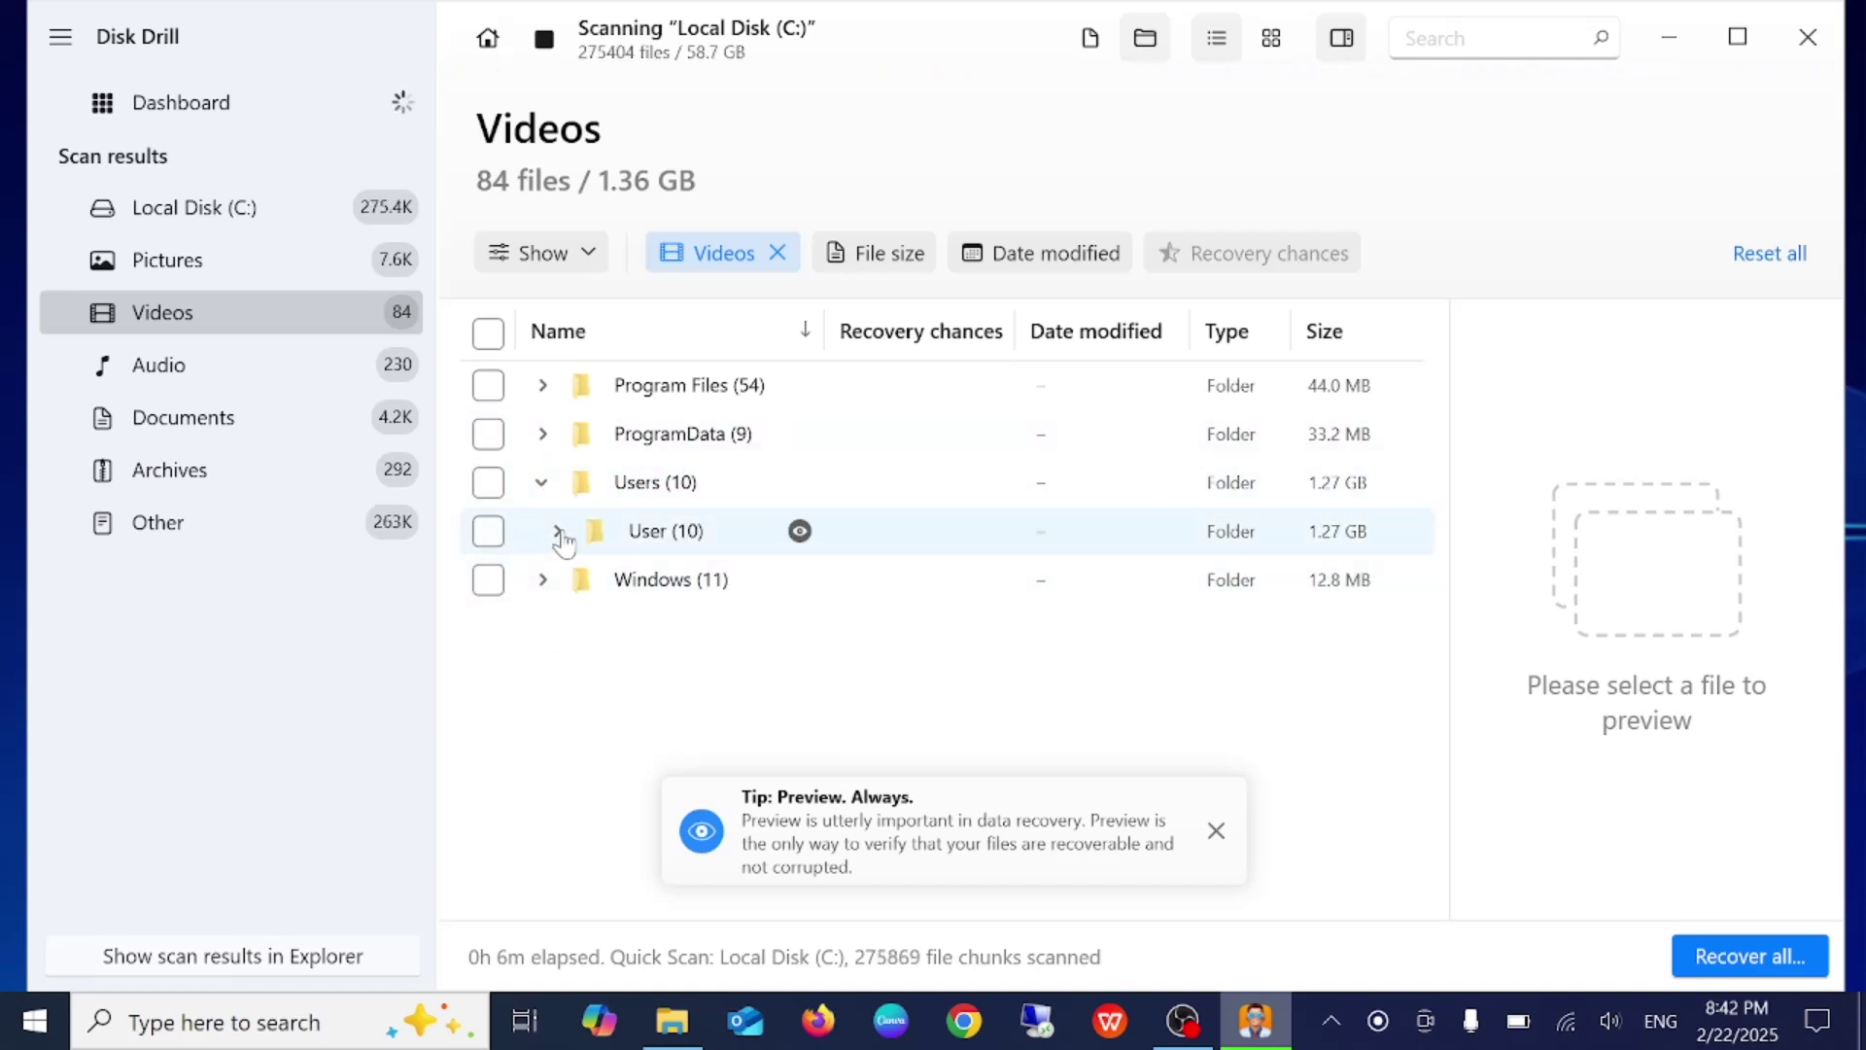
pyautogui.click(558, 531)
pyautogui.click(572, 629)
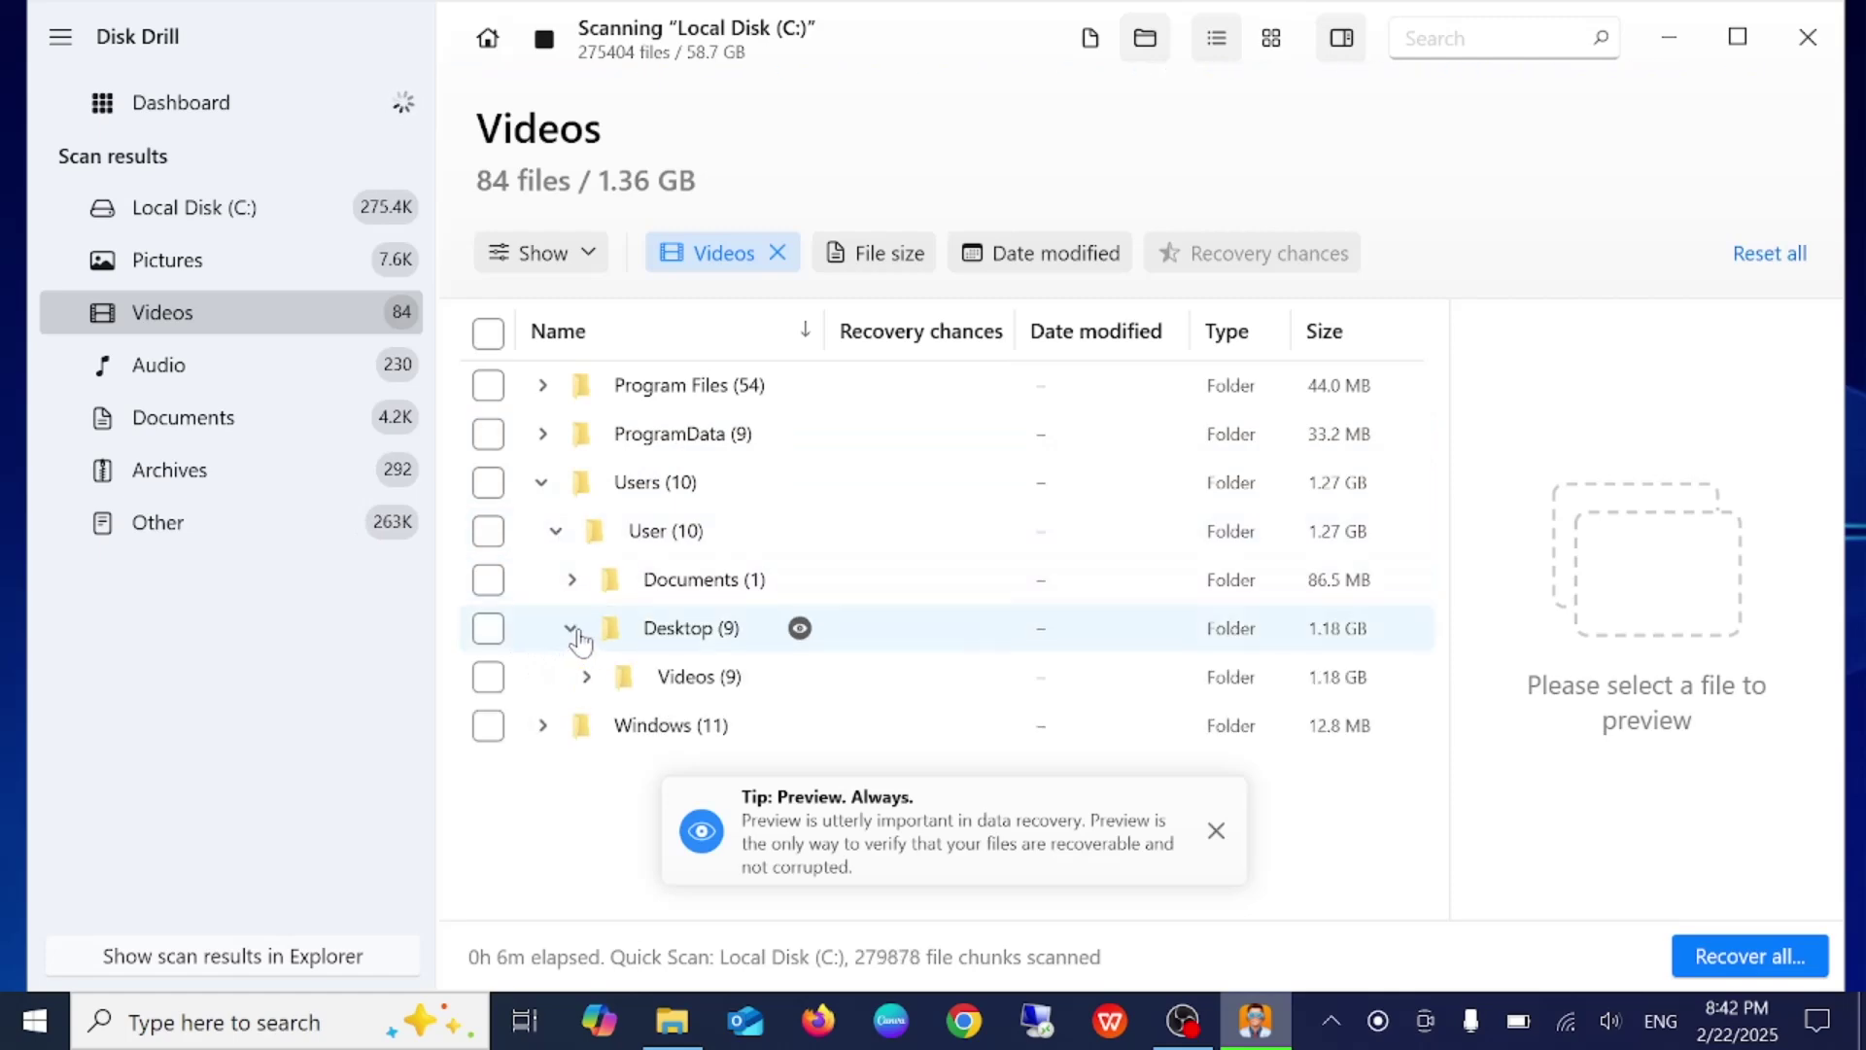
pyautogui.click(587, 677)
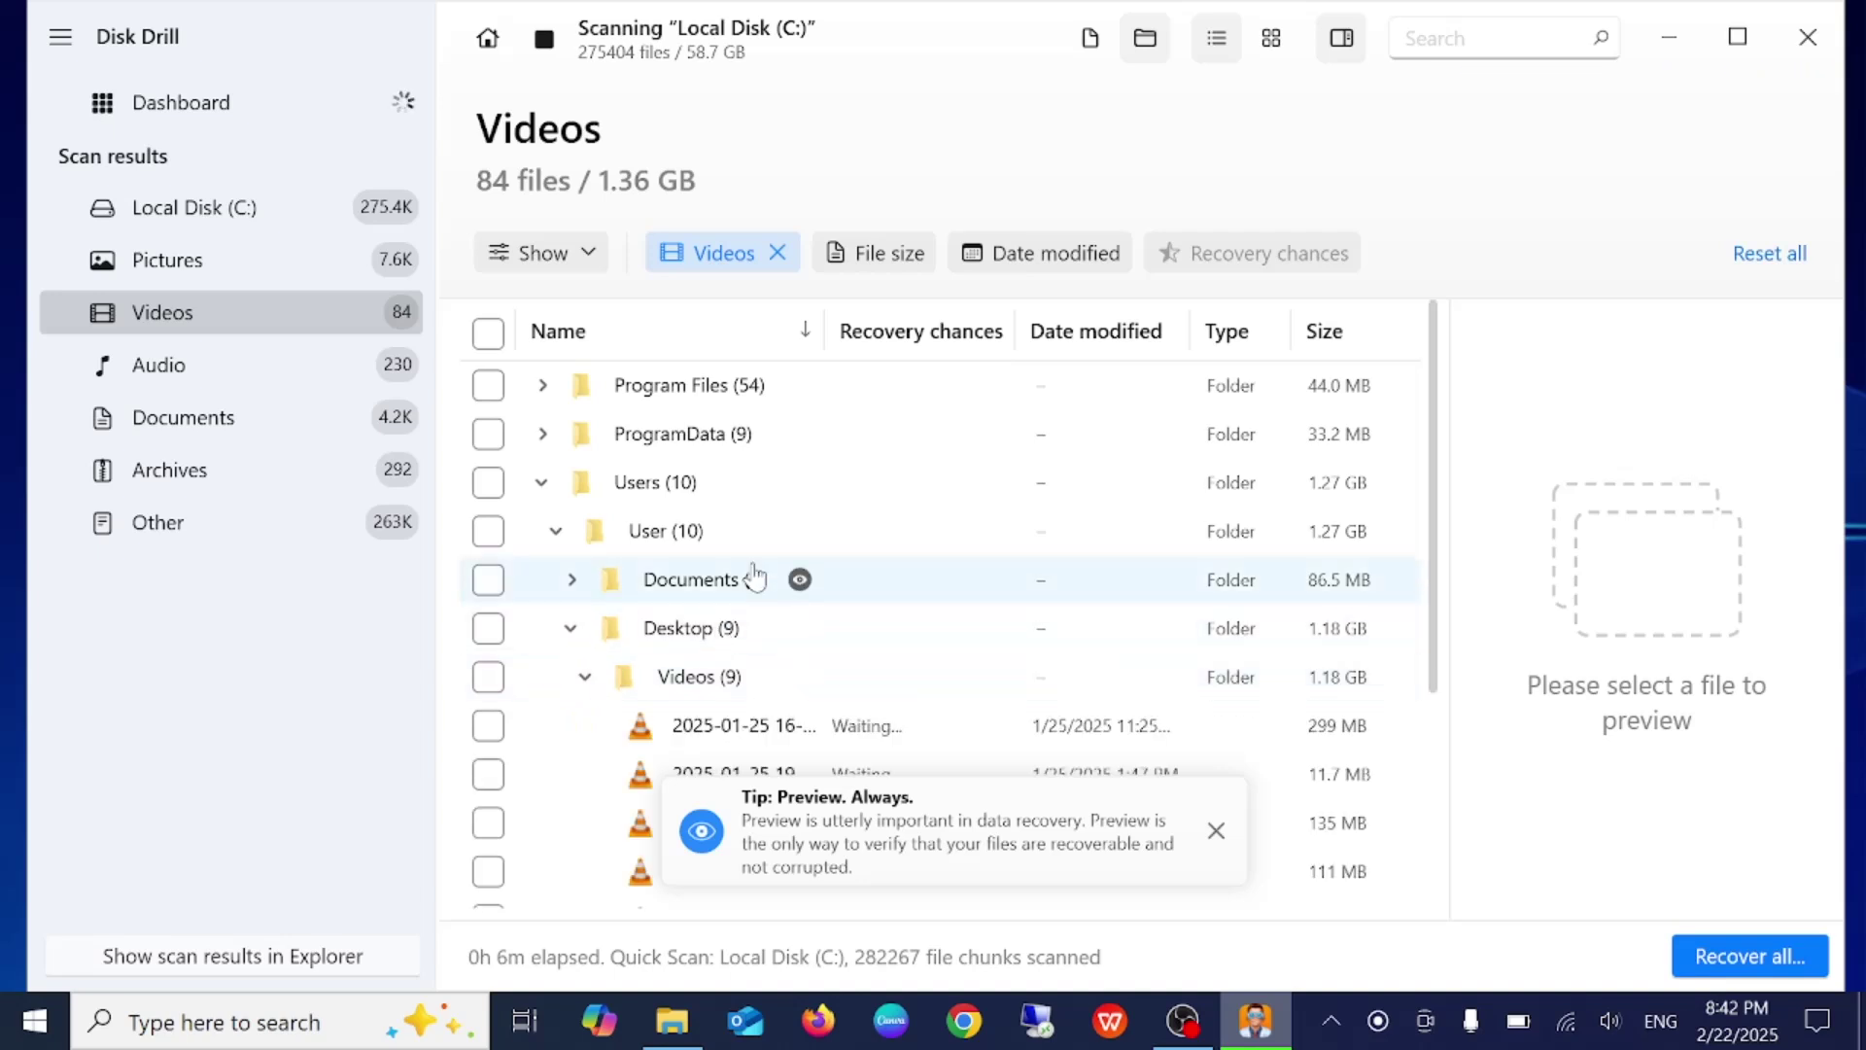
pyautogui.scroll(-3, 748, 579)
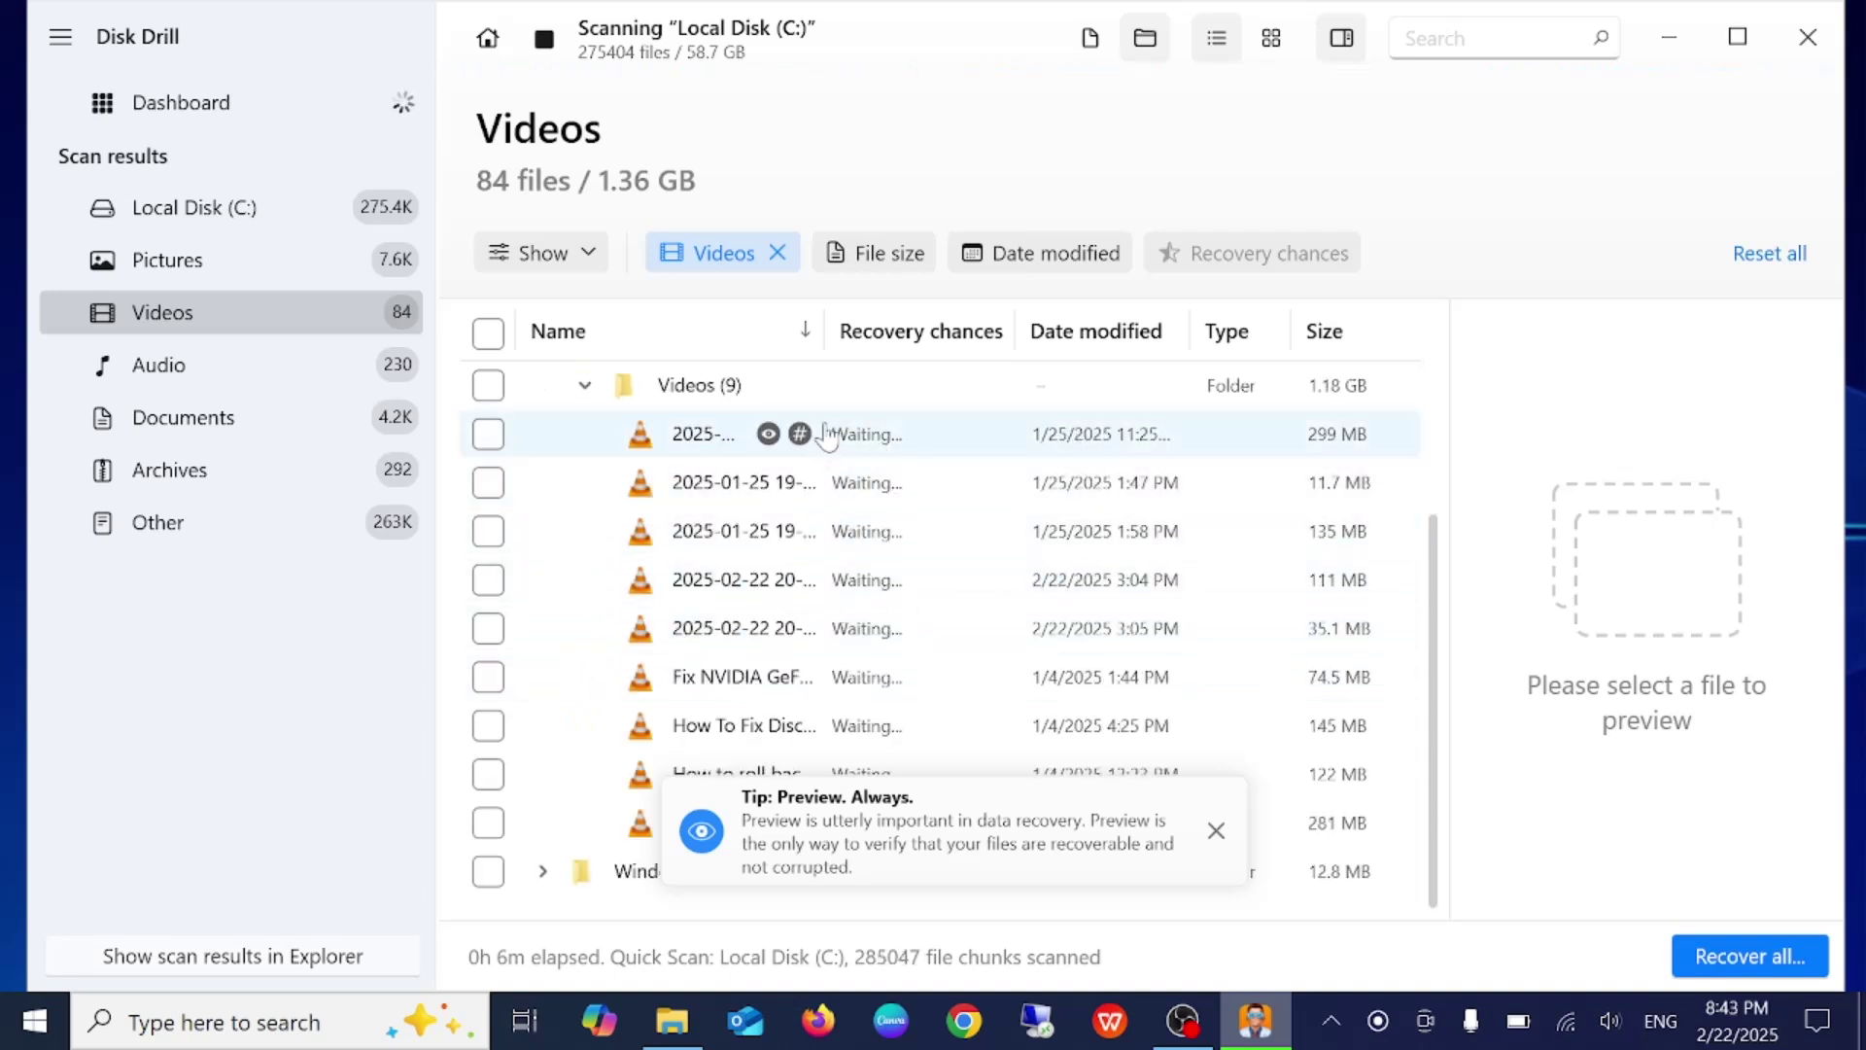
pyautogui.click(1216, 830)
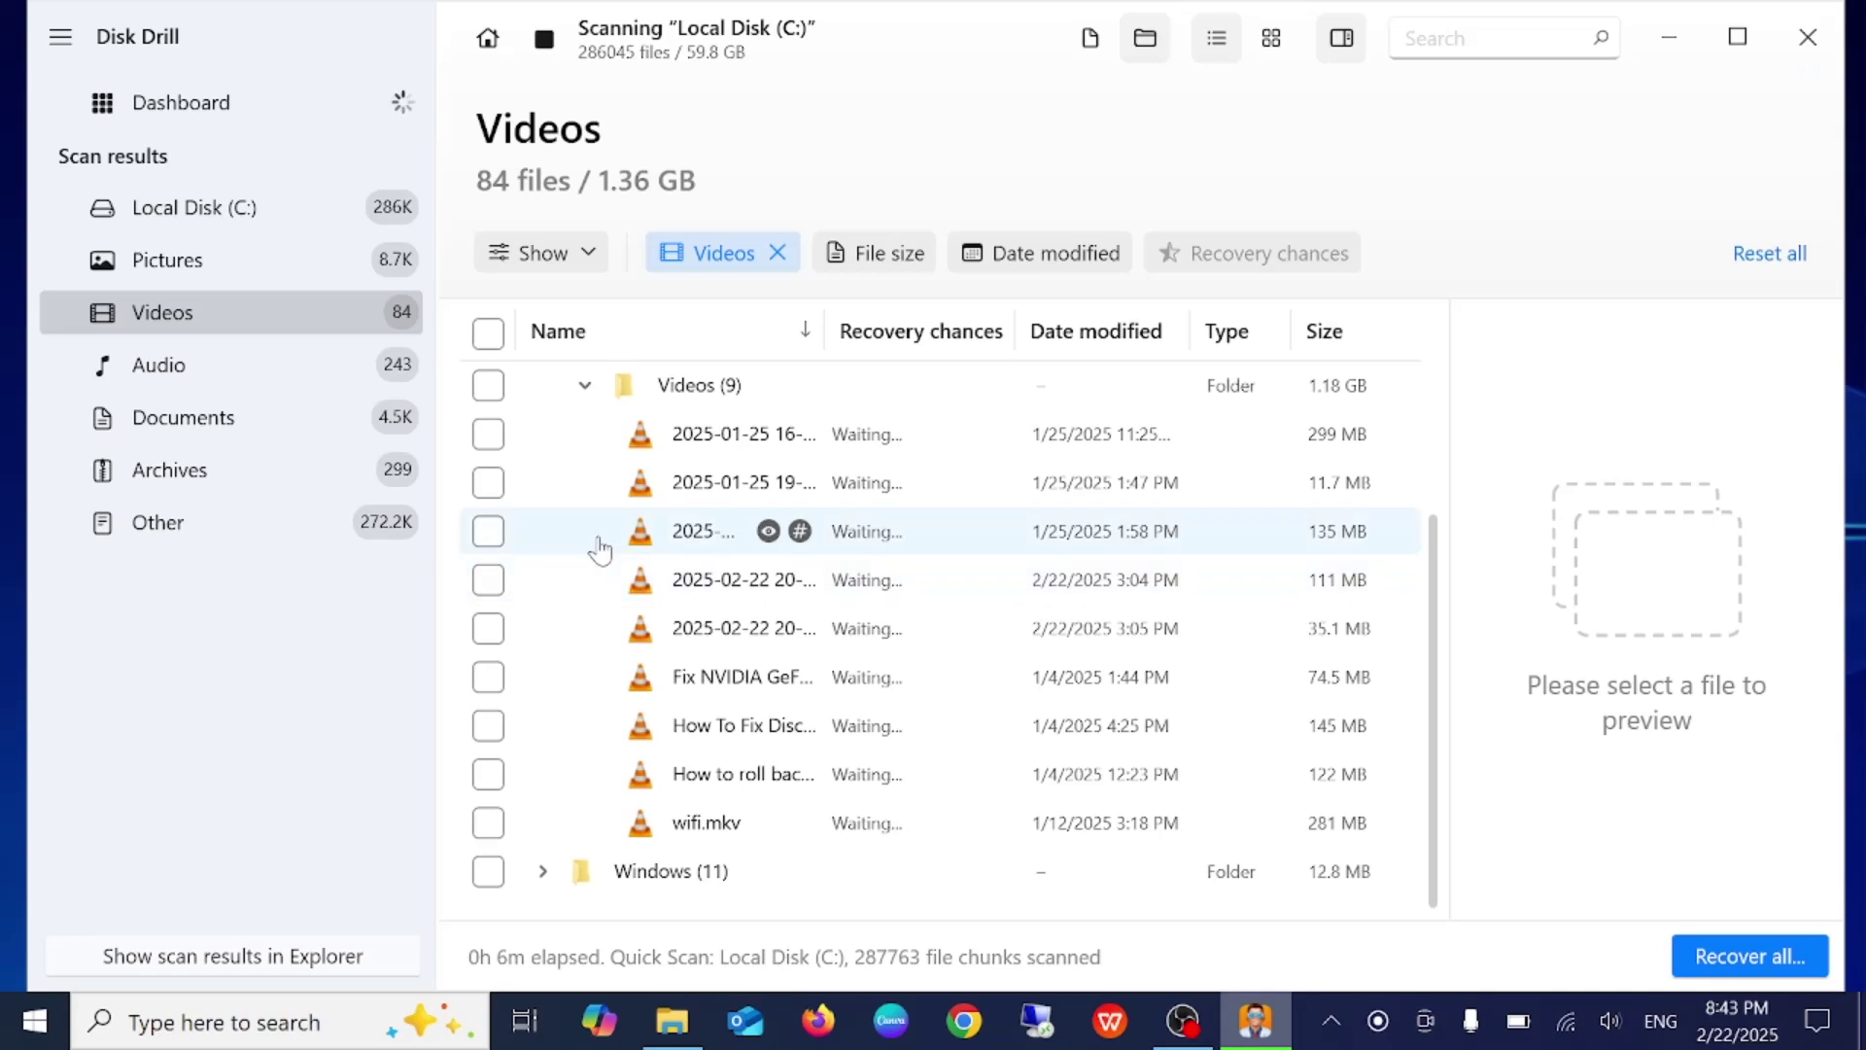
pyautogui.scroll(3, 600, 549)
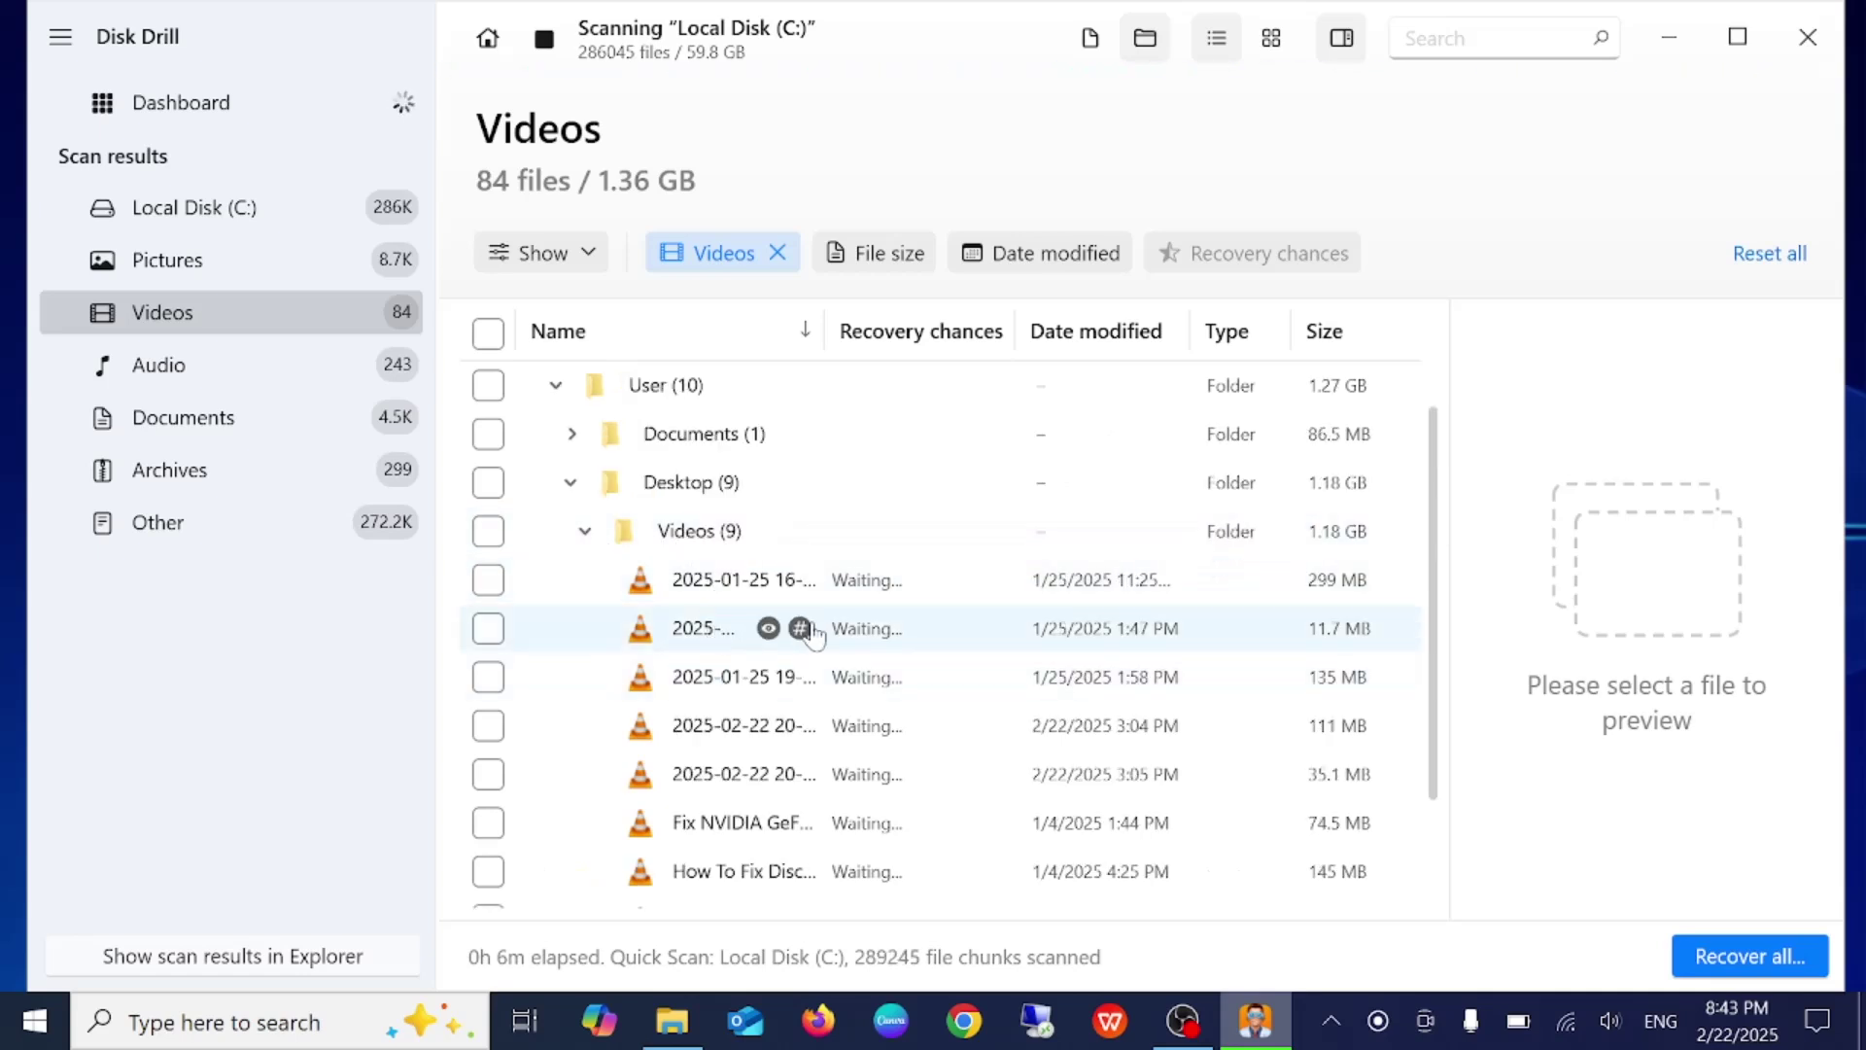
pyautogui.click(489, 581)
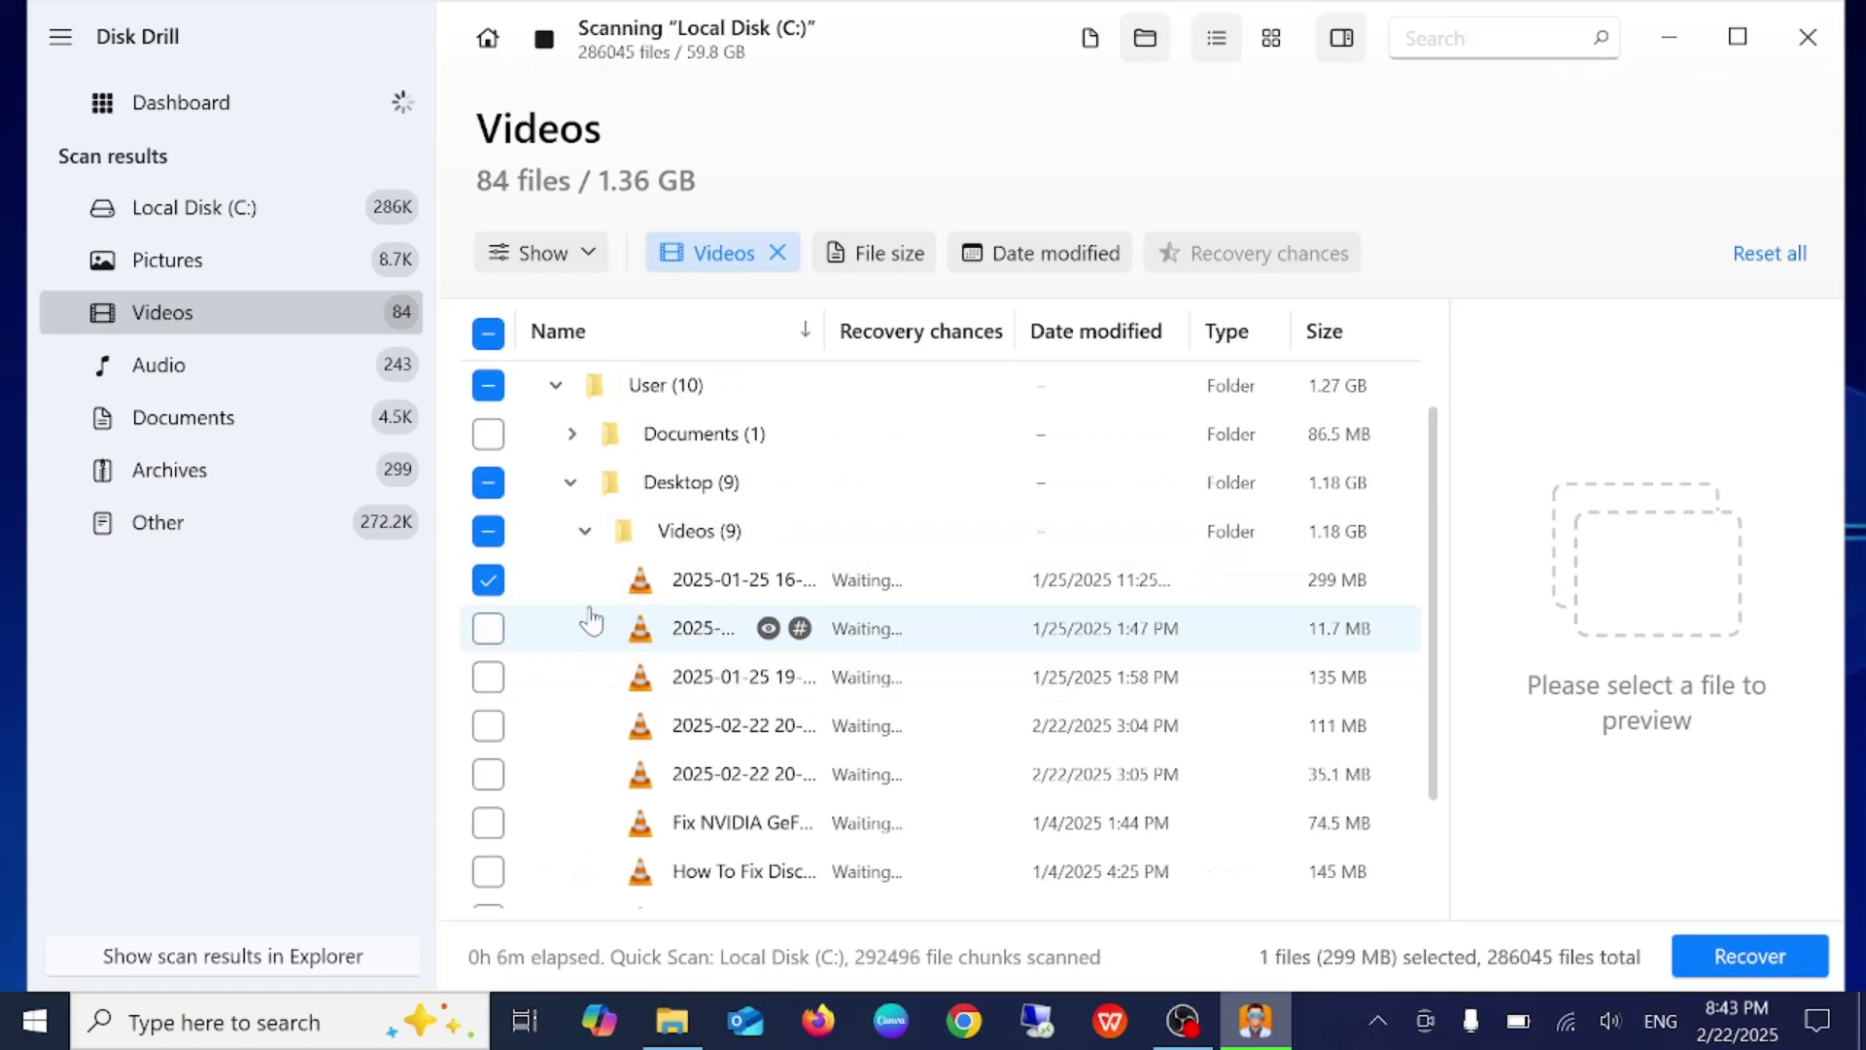
pyautogui.scroll(3, 590, 620)
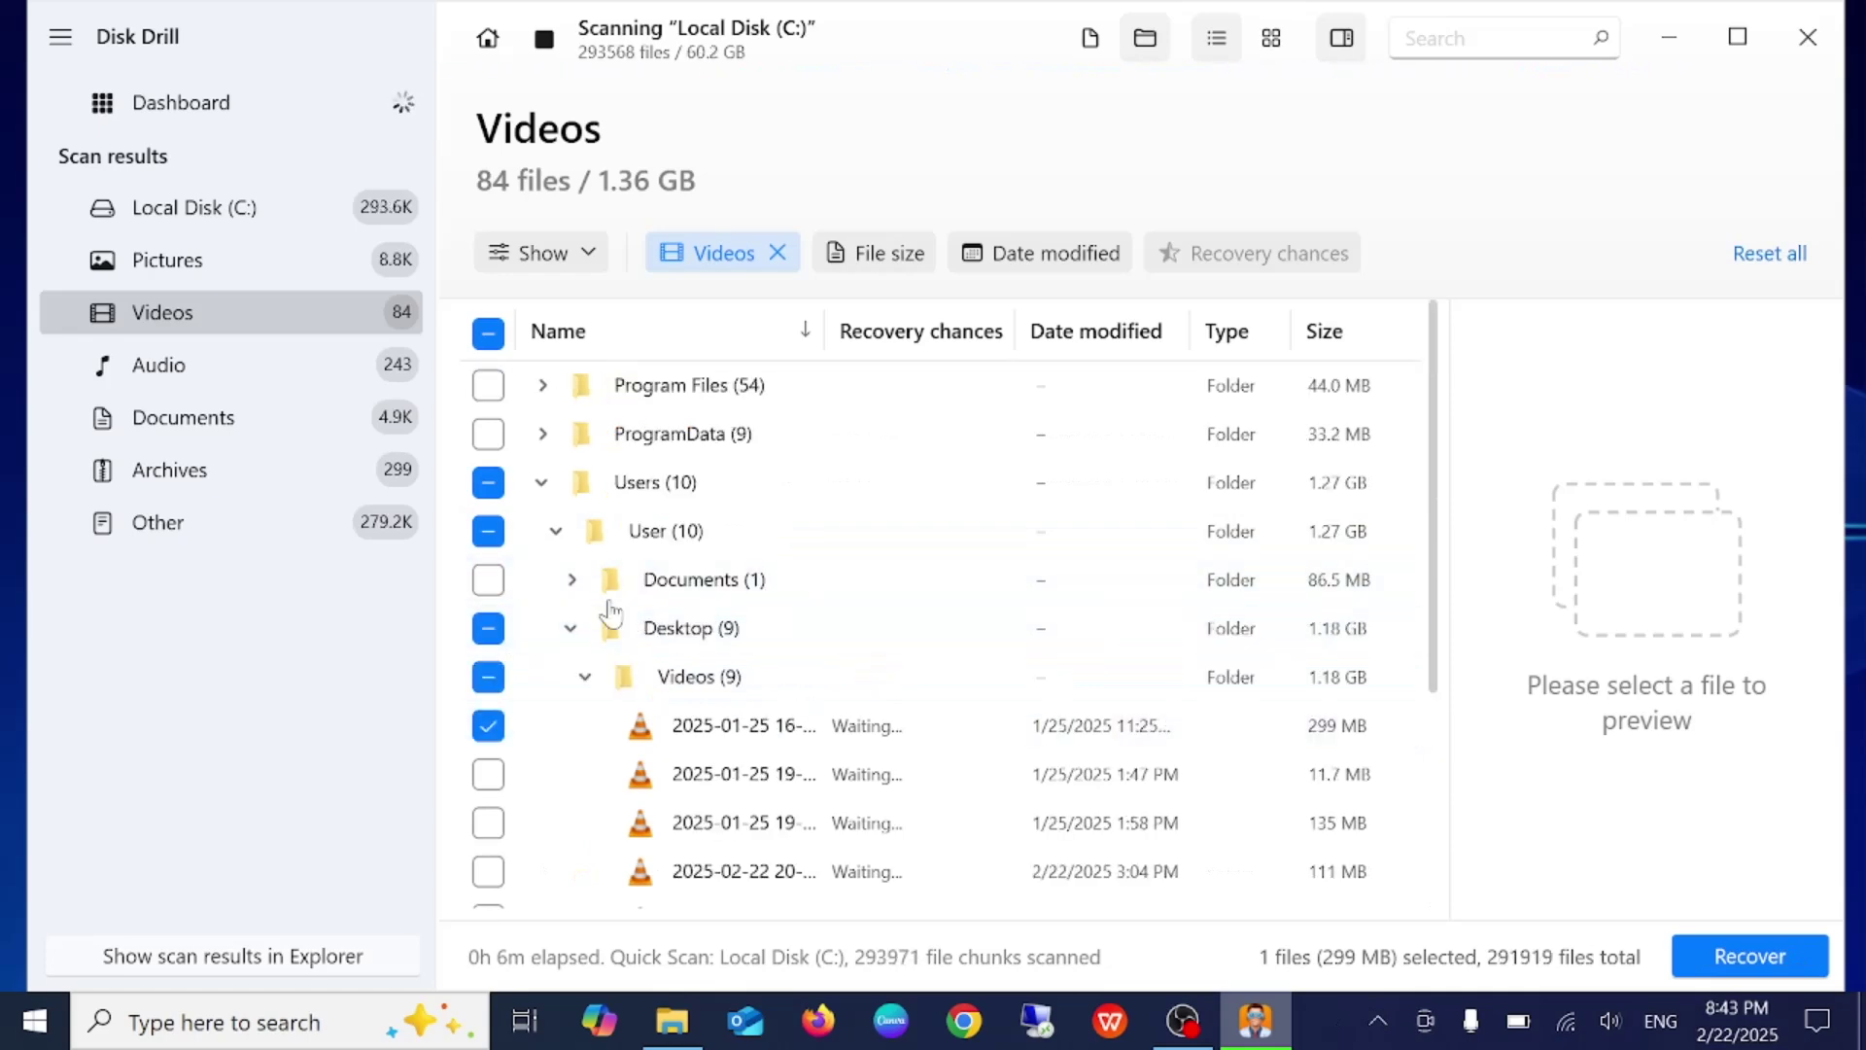
# Step: Recover the marked 299 MB video to New Volume (E:)
pyautogui.click(1740, 957)
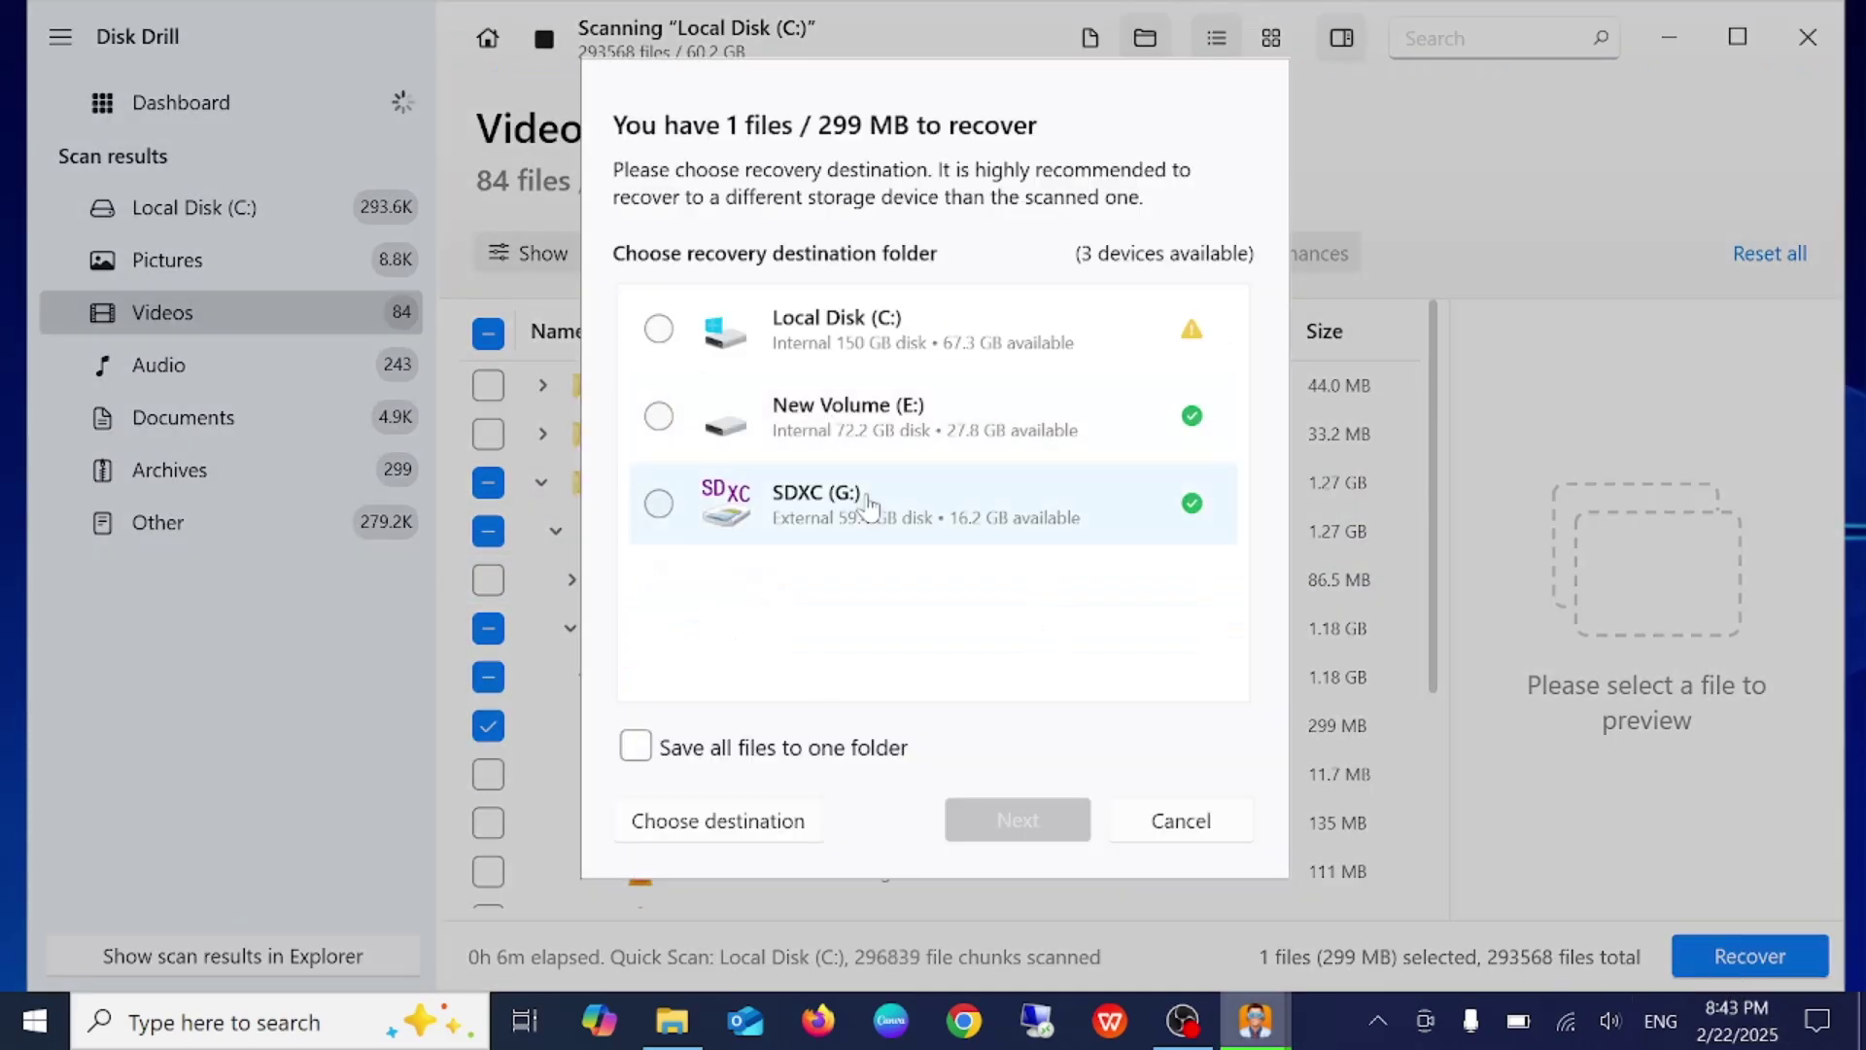
pyautogui.click(660, 422)
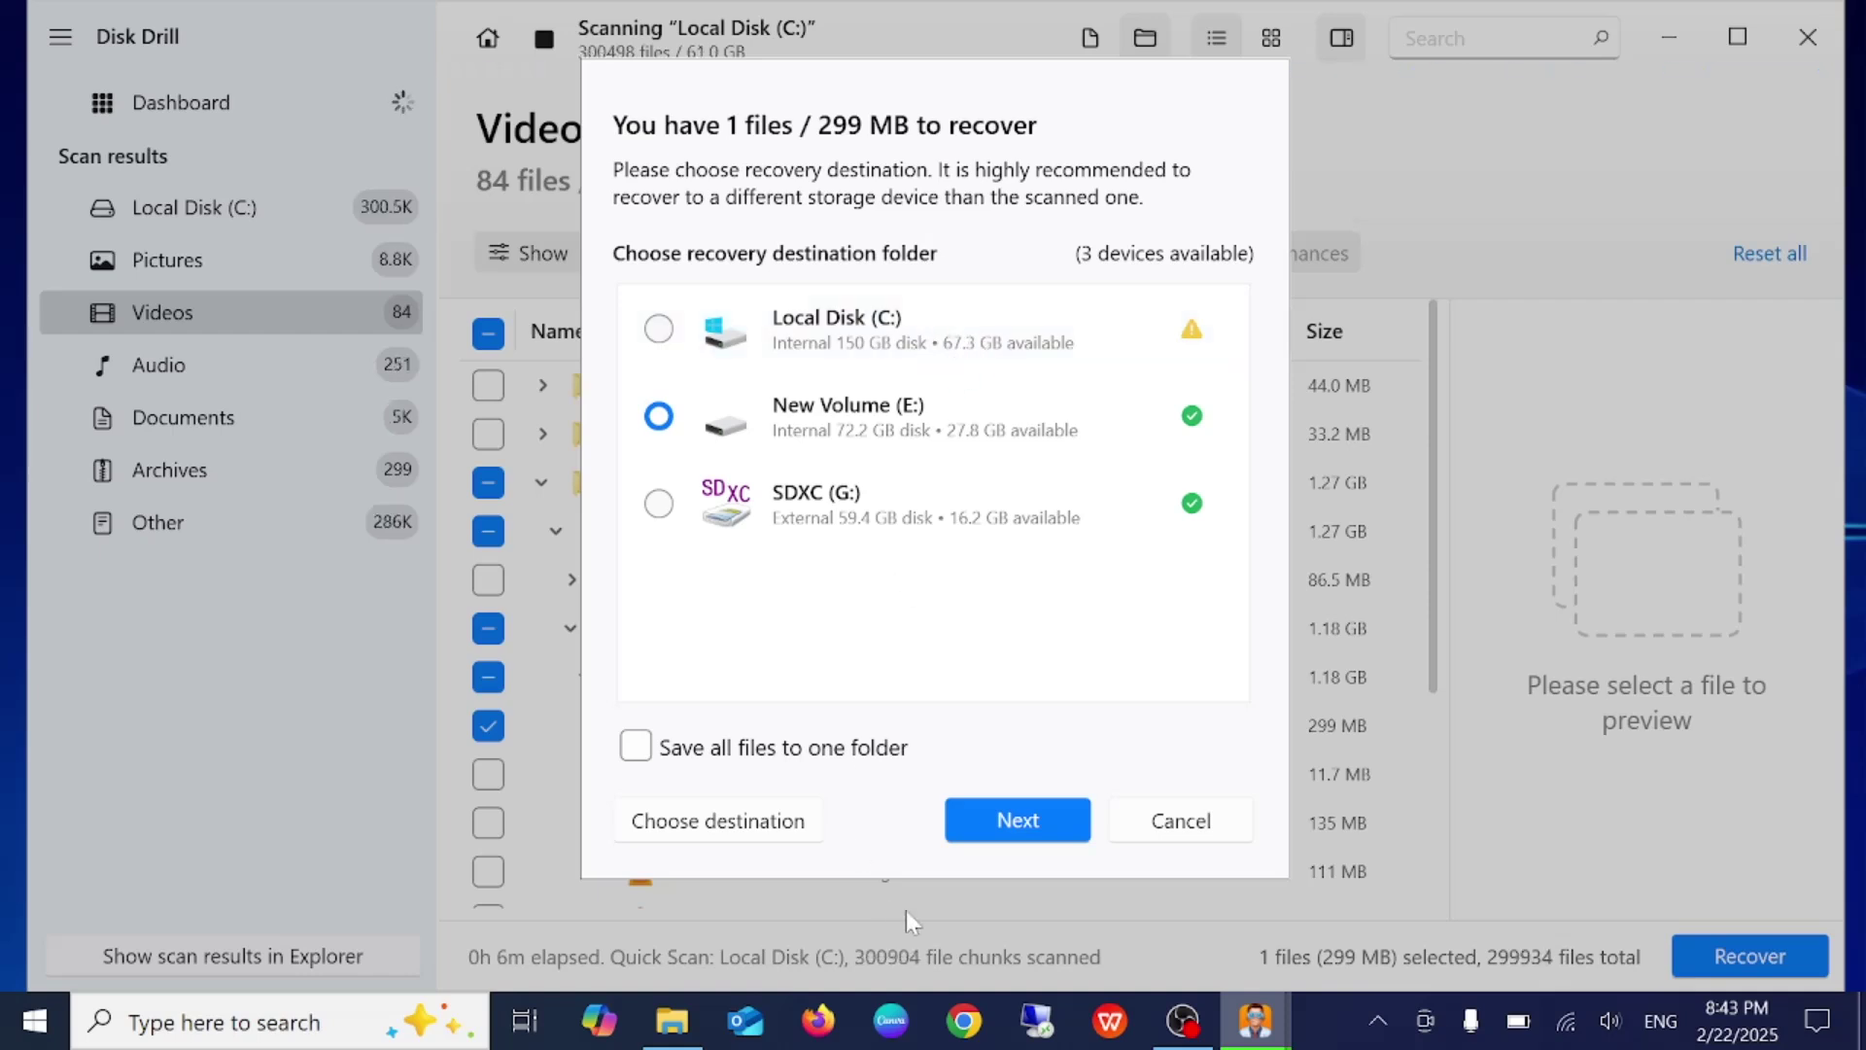
pyautogui.click(1021, 836)
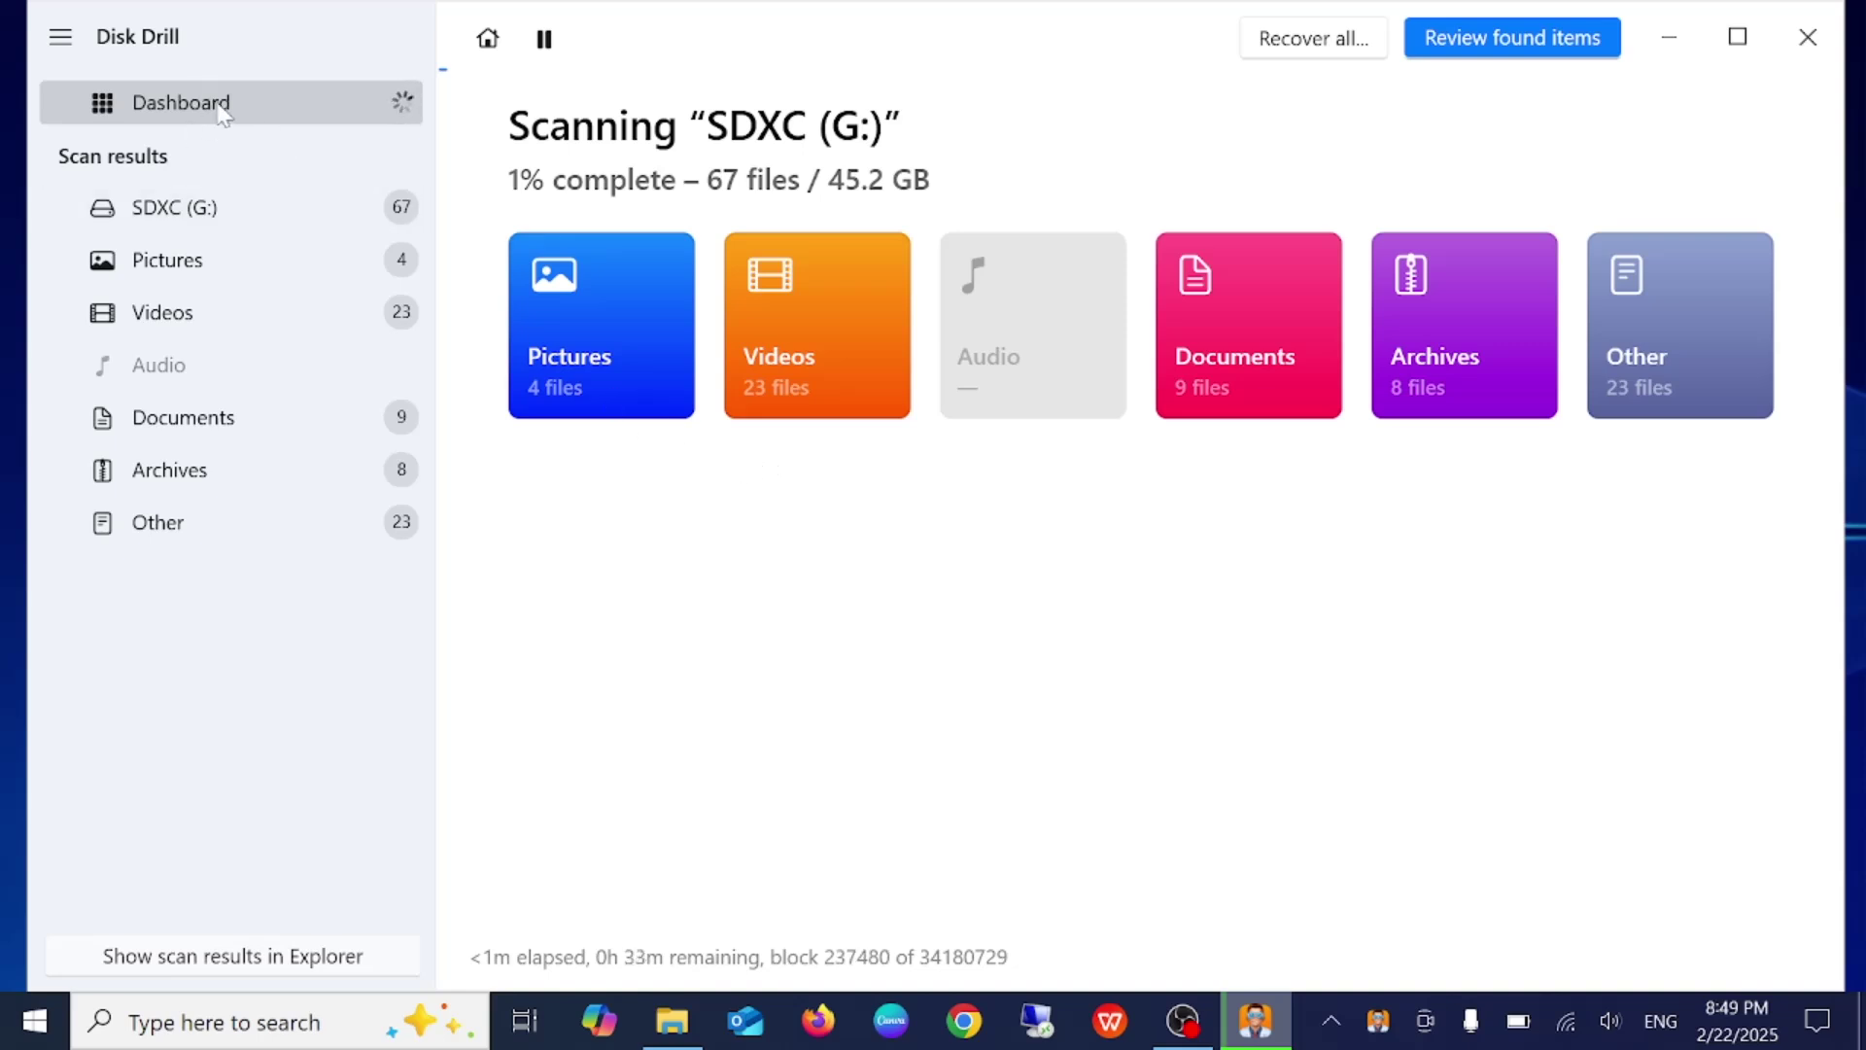
# Step: Browse SDXC (G:) videos under Deleted or lost > SDXC (G) > Lost > Lost56_10, then toggle Existing
pyautogui.click(815, 400)
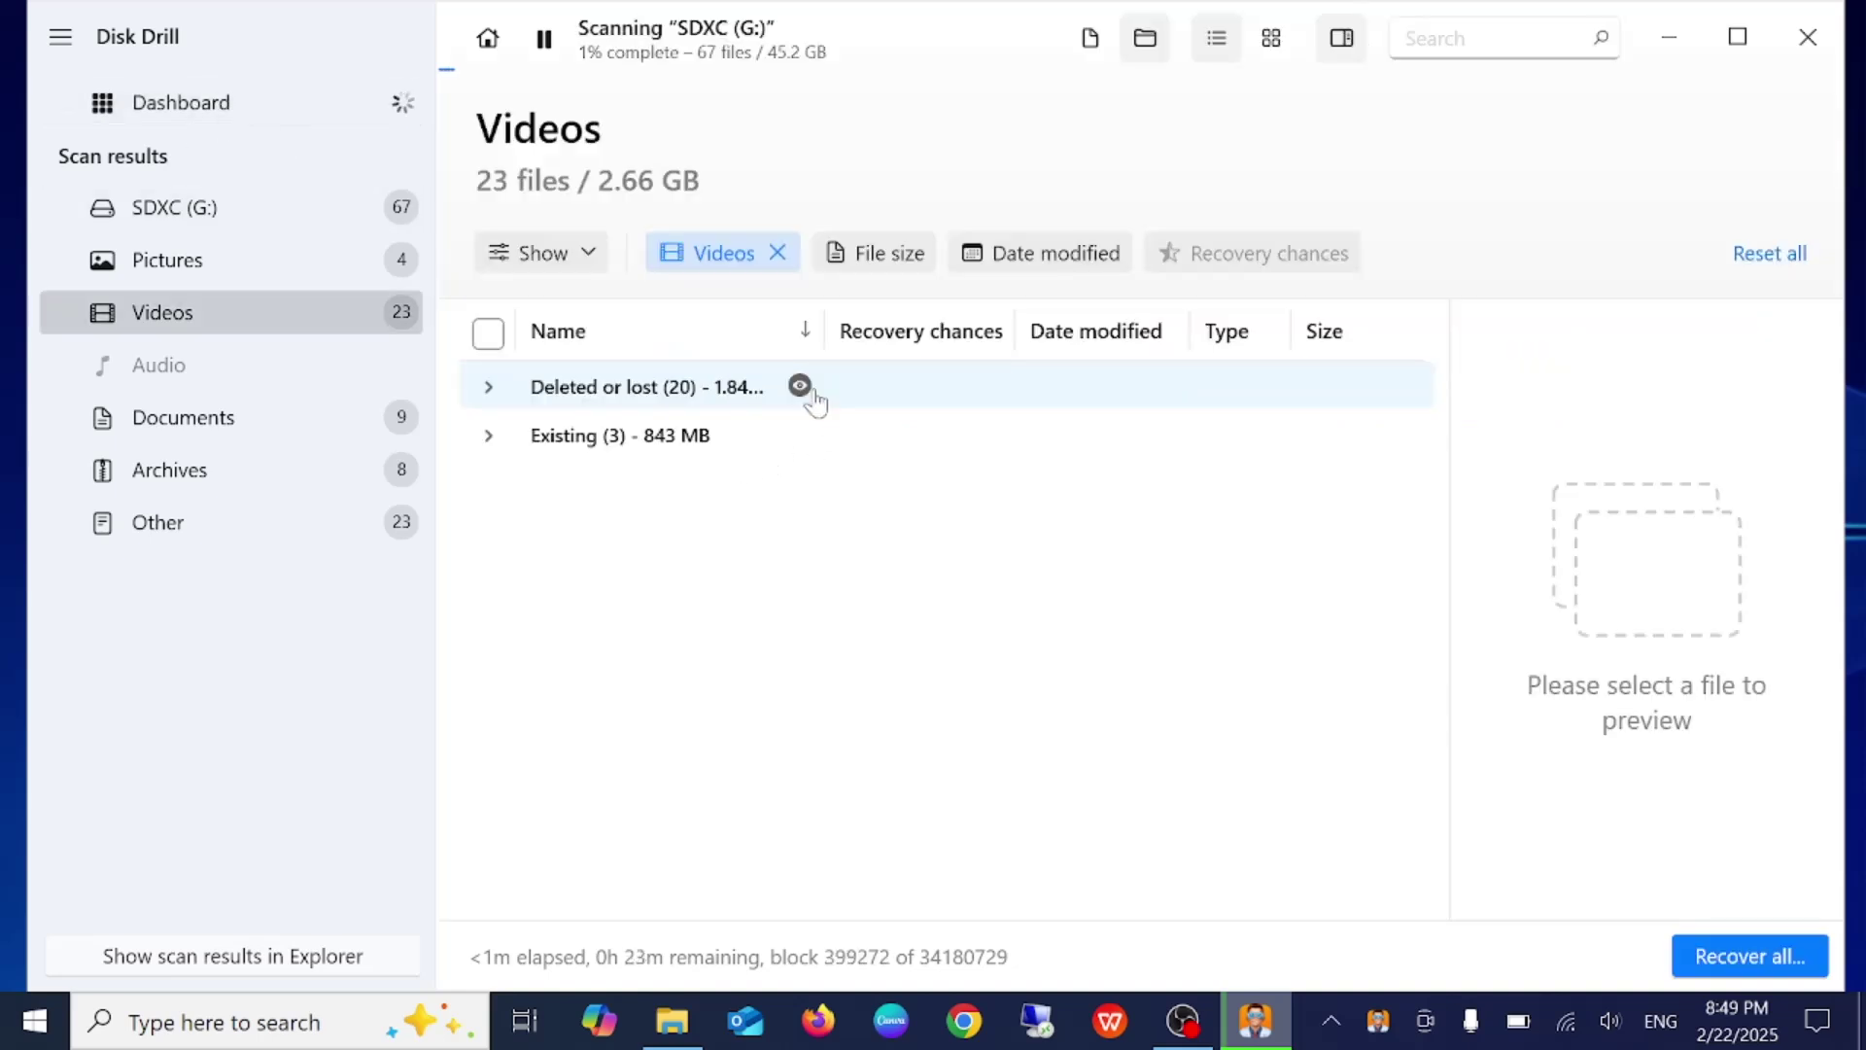
pyautogui.click(489, 386)
pyautogui.click(557, 435)
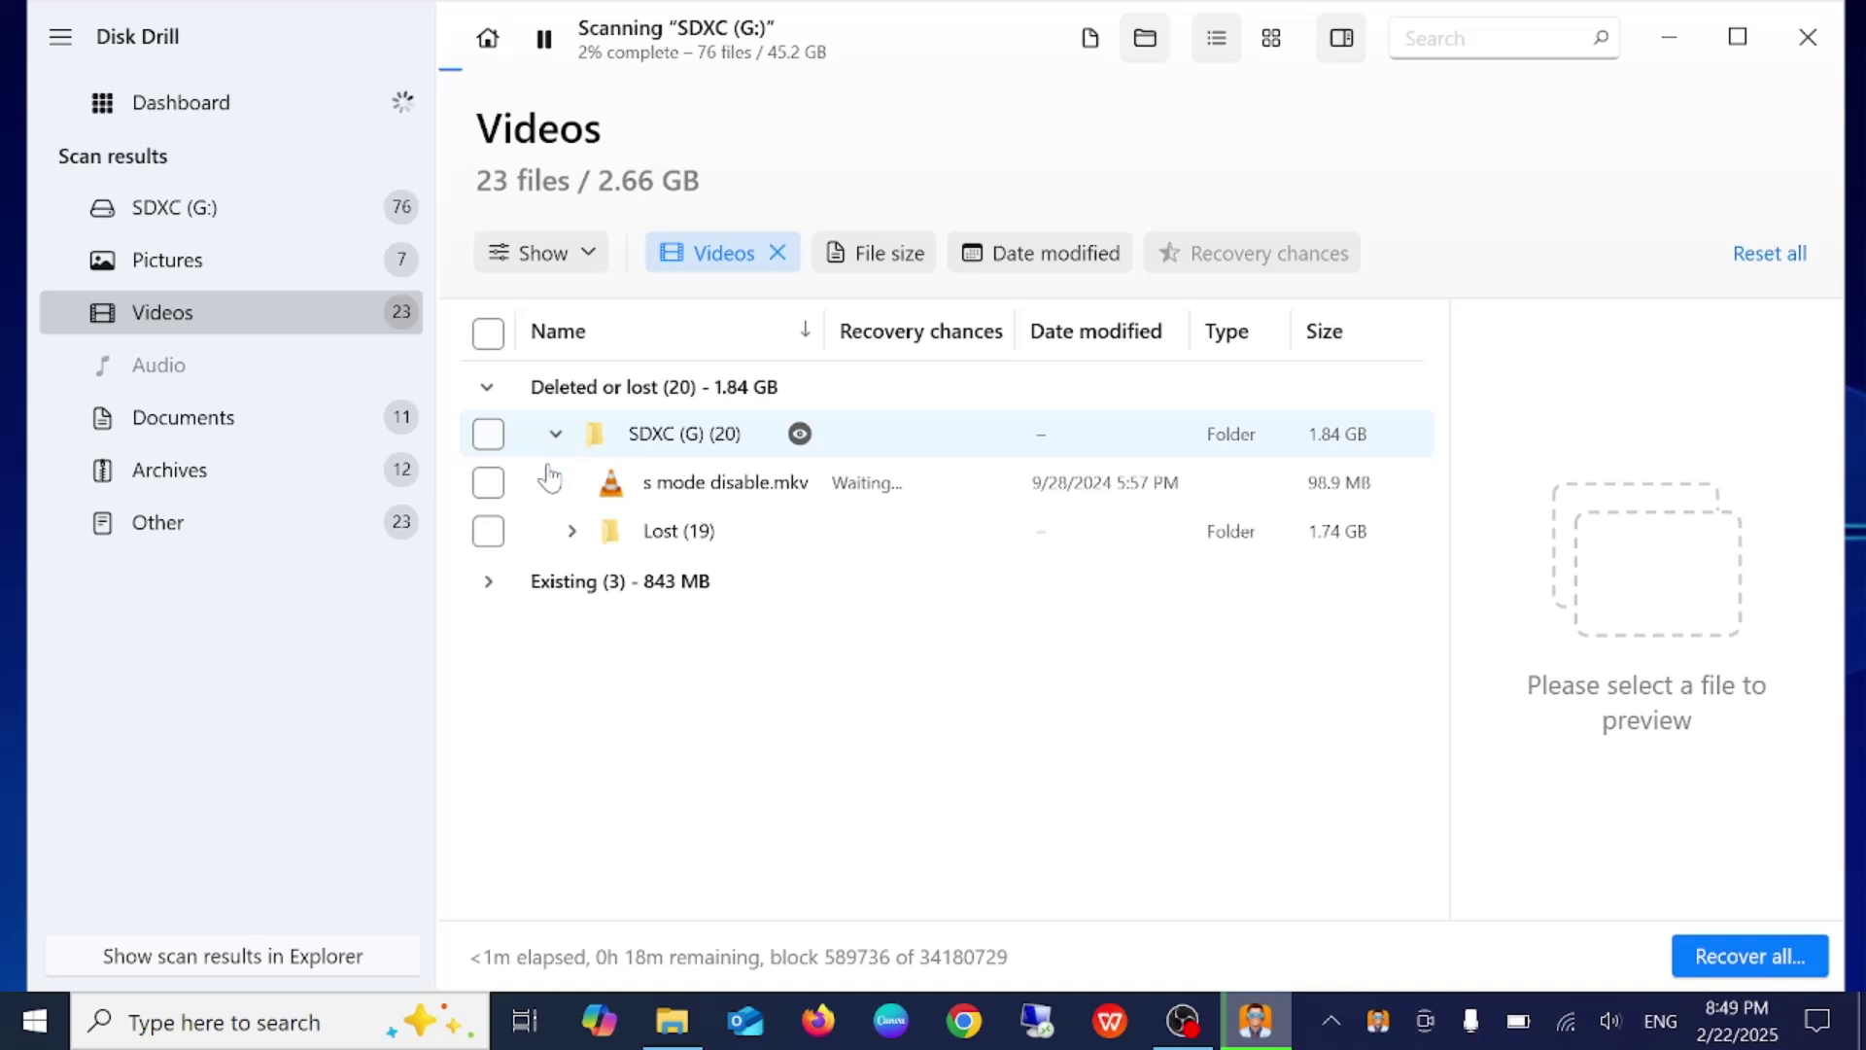
pyautogui.click(573, 532)
pyautogui.click(586, 580)
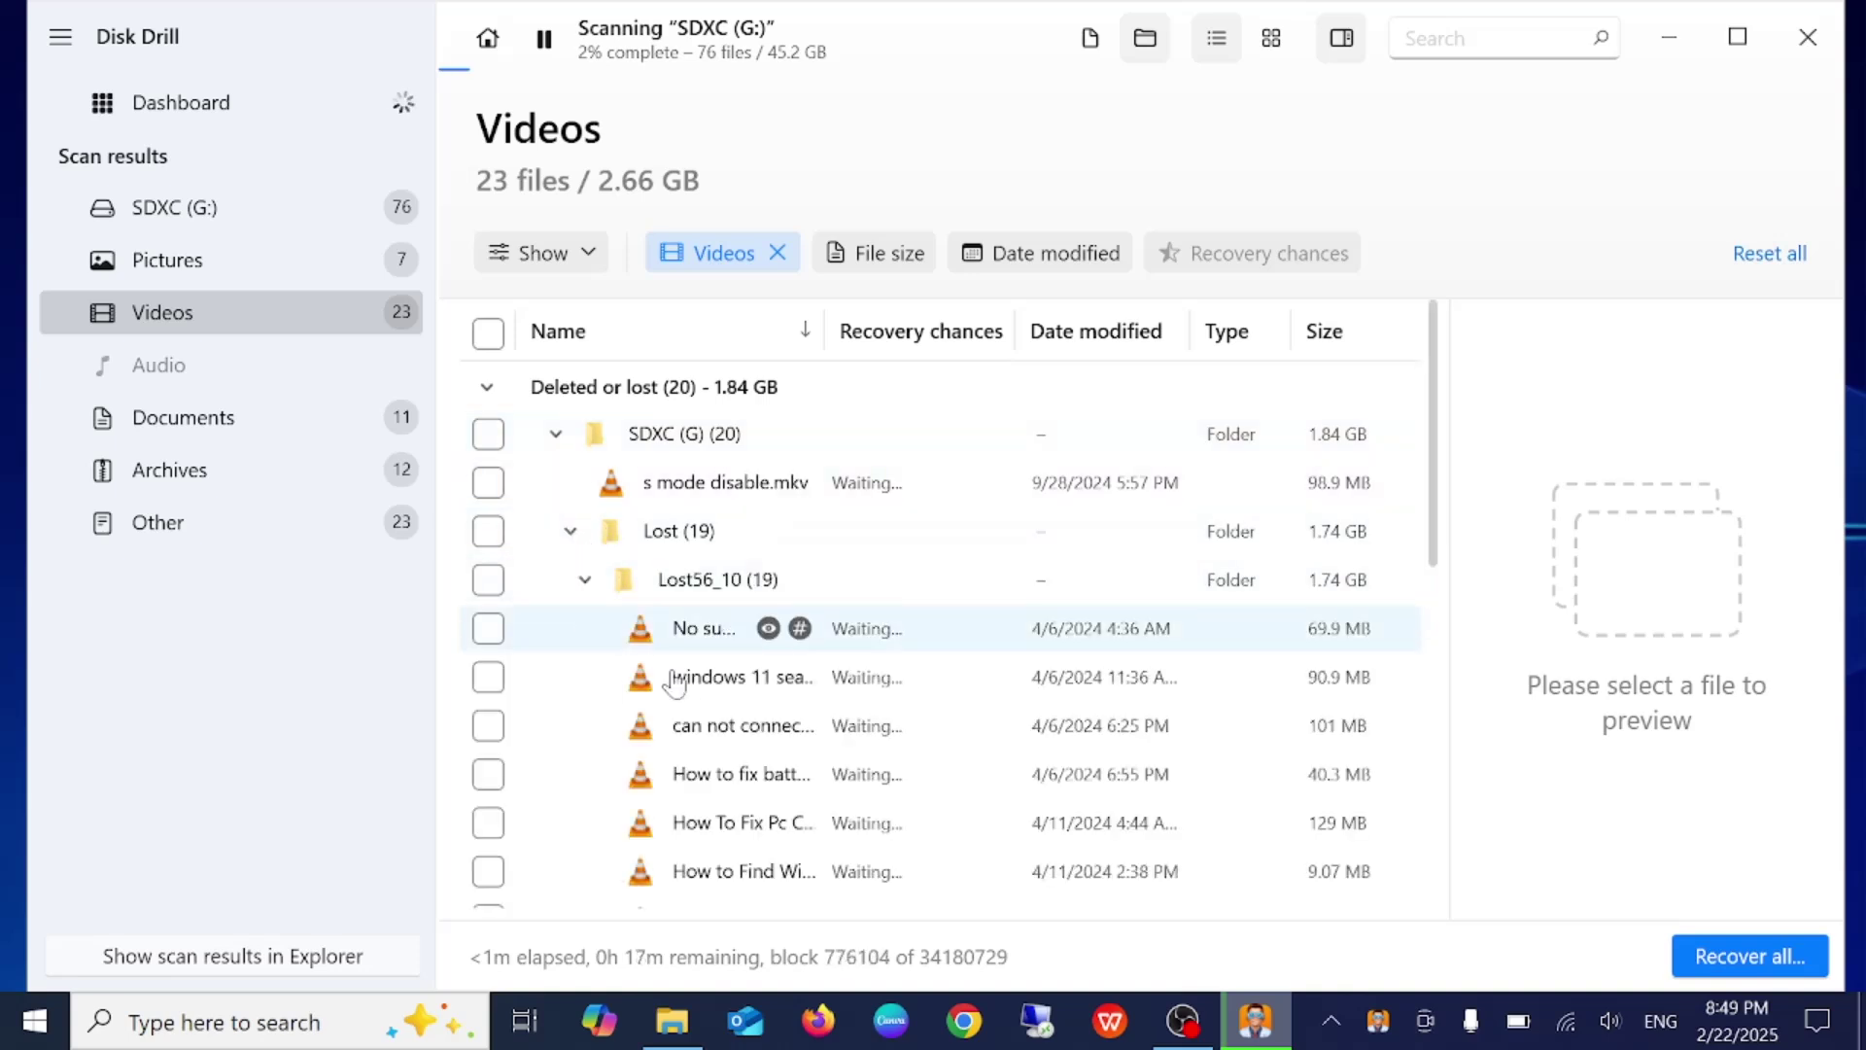
pyautogui.scroll(-5, 734, 768)
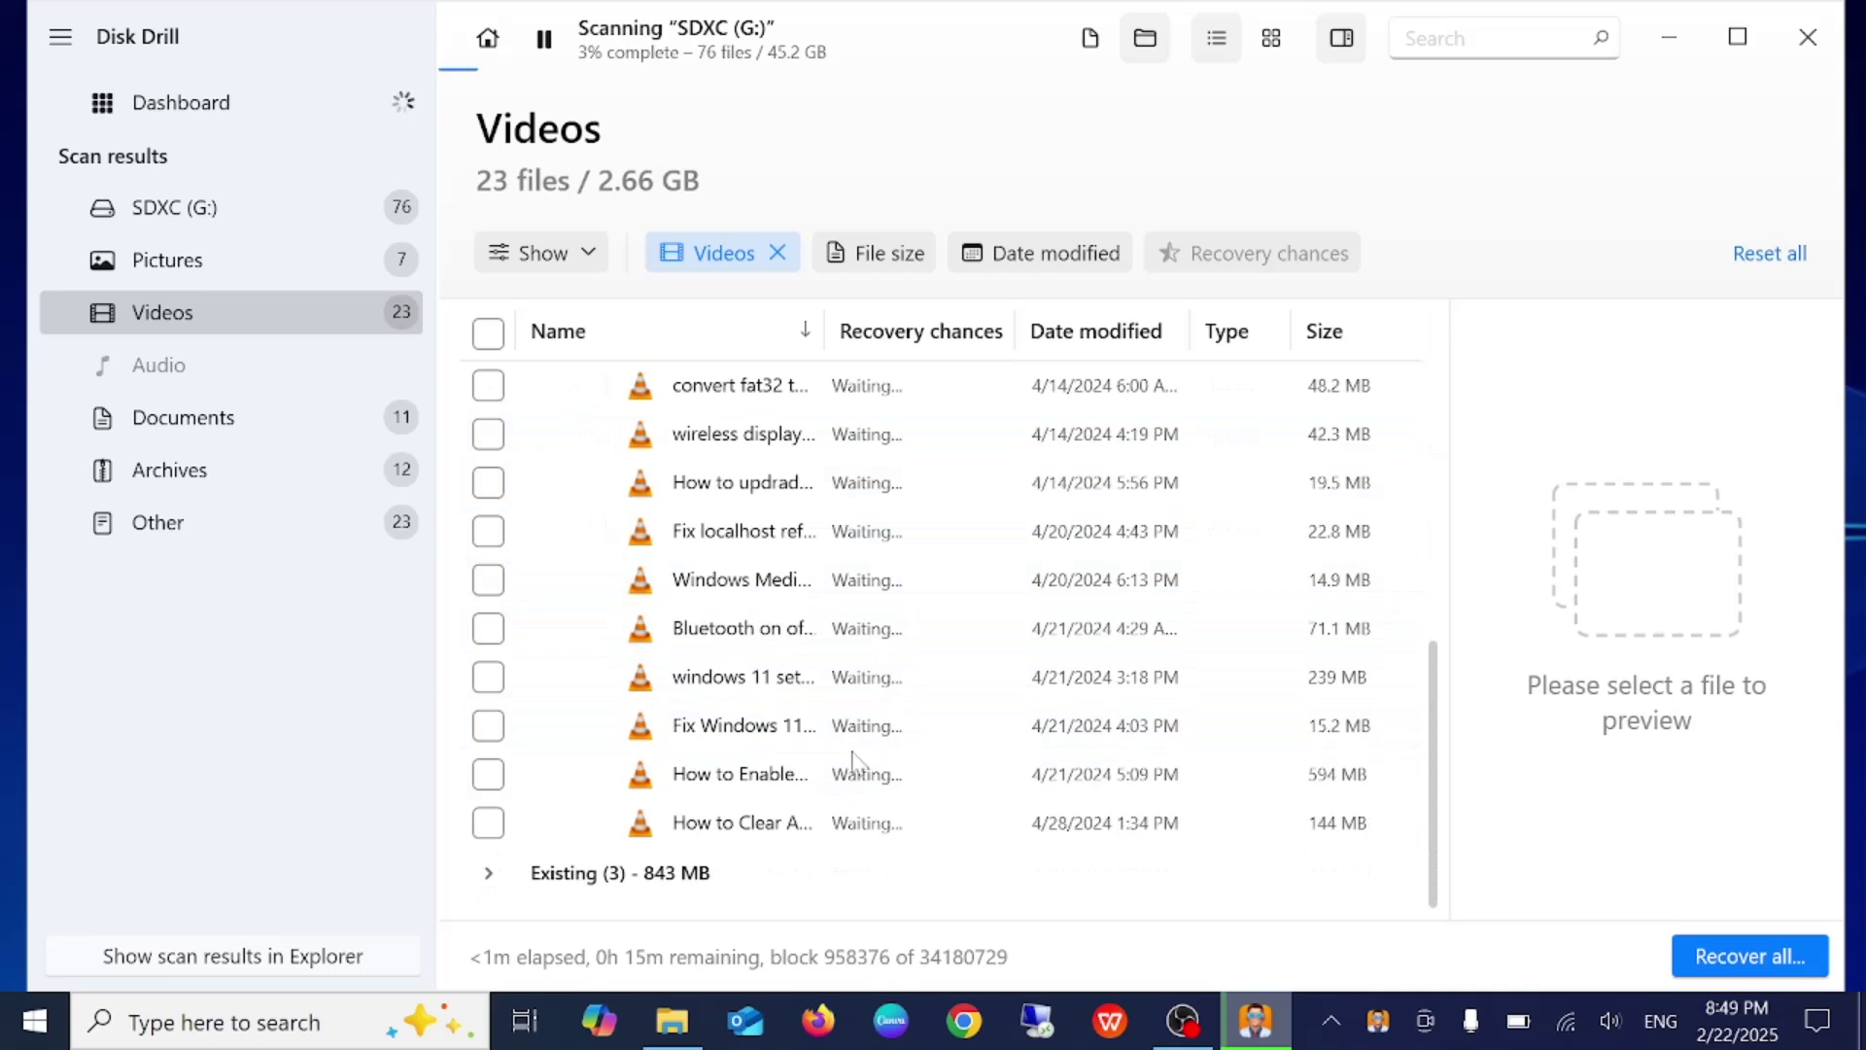
pyautogui.scroll(5, 686, 698)
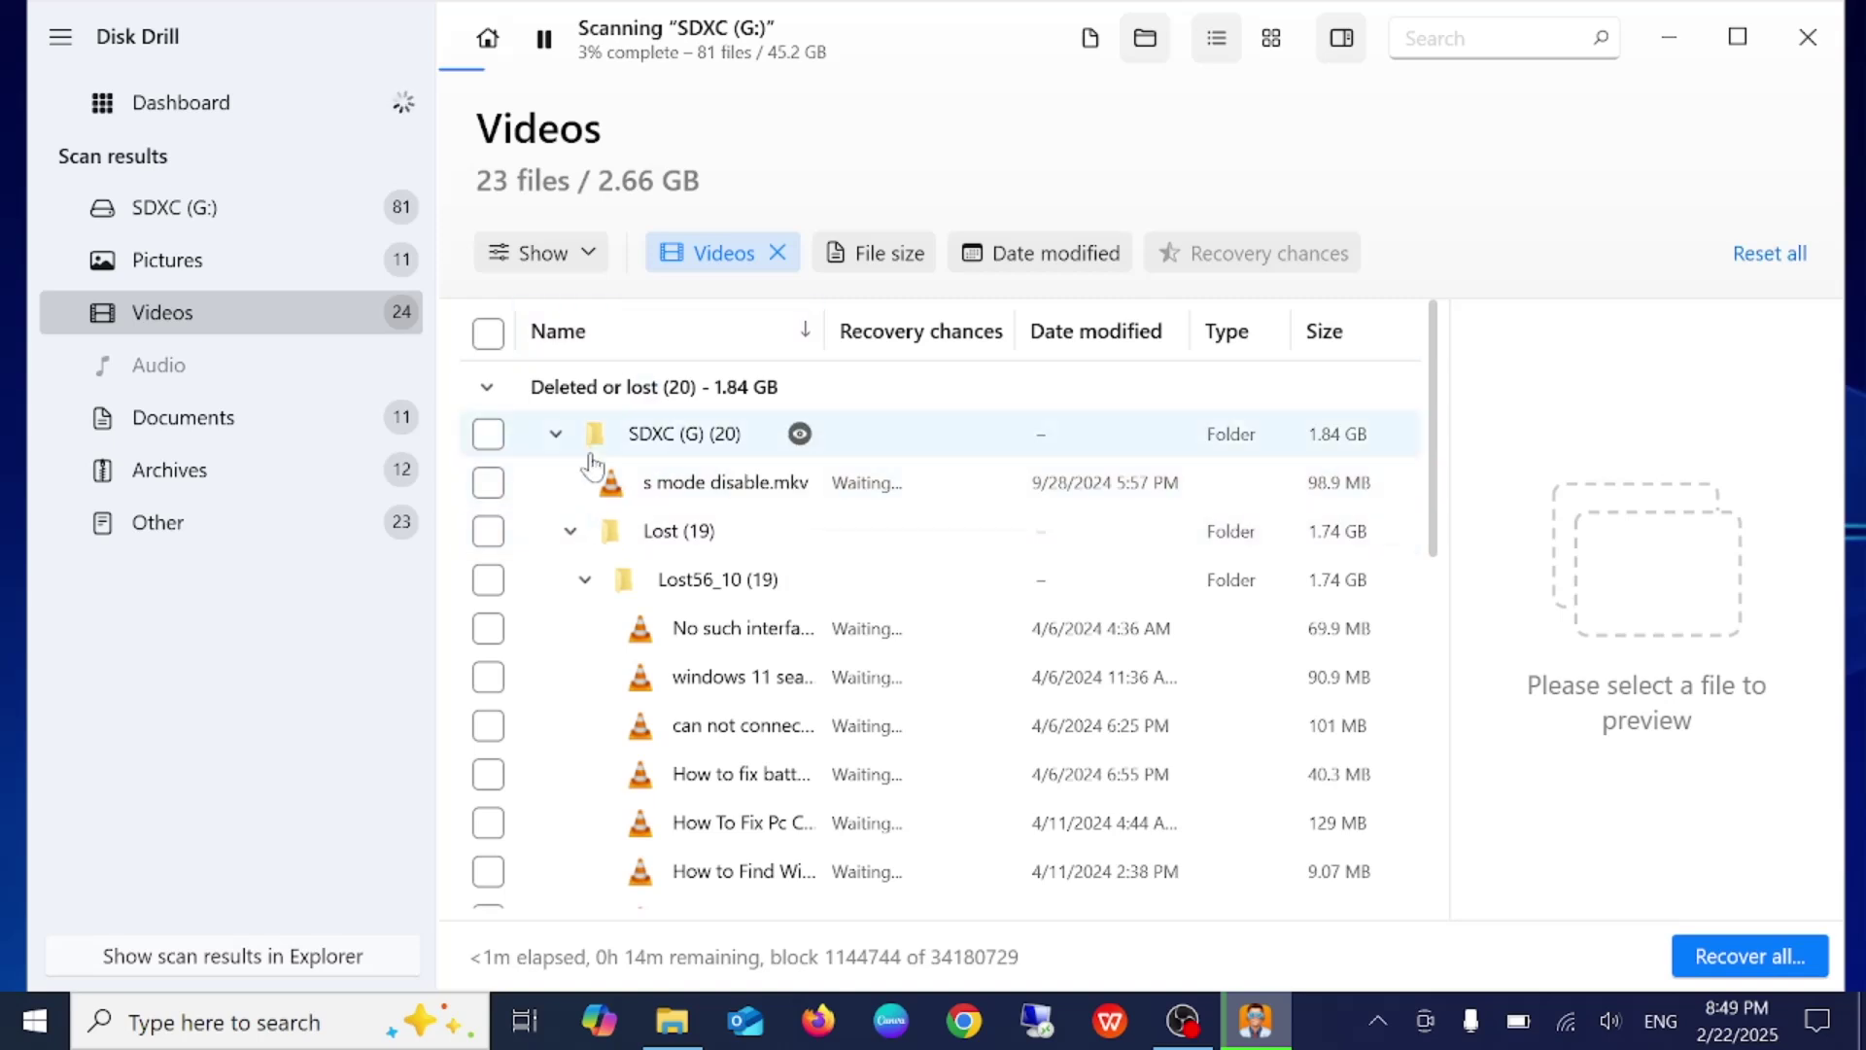
pyautogui.click(490, 391)
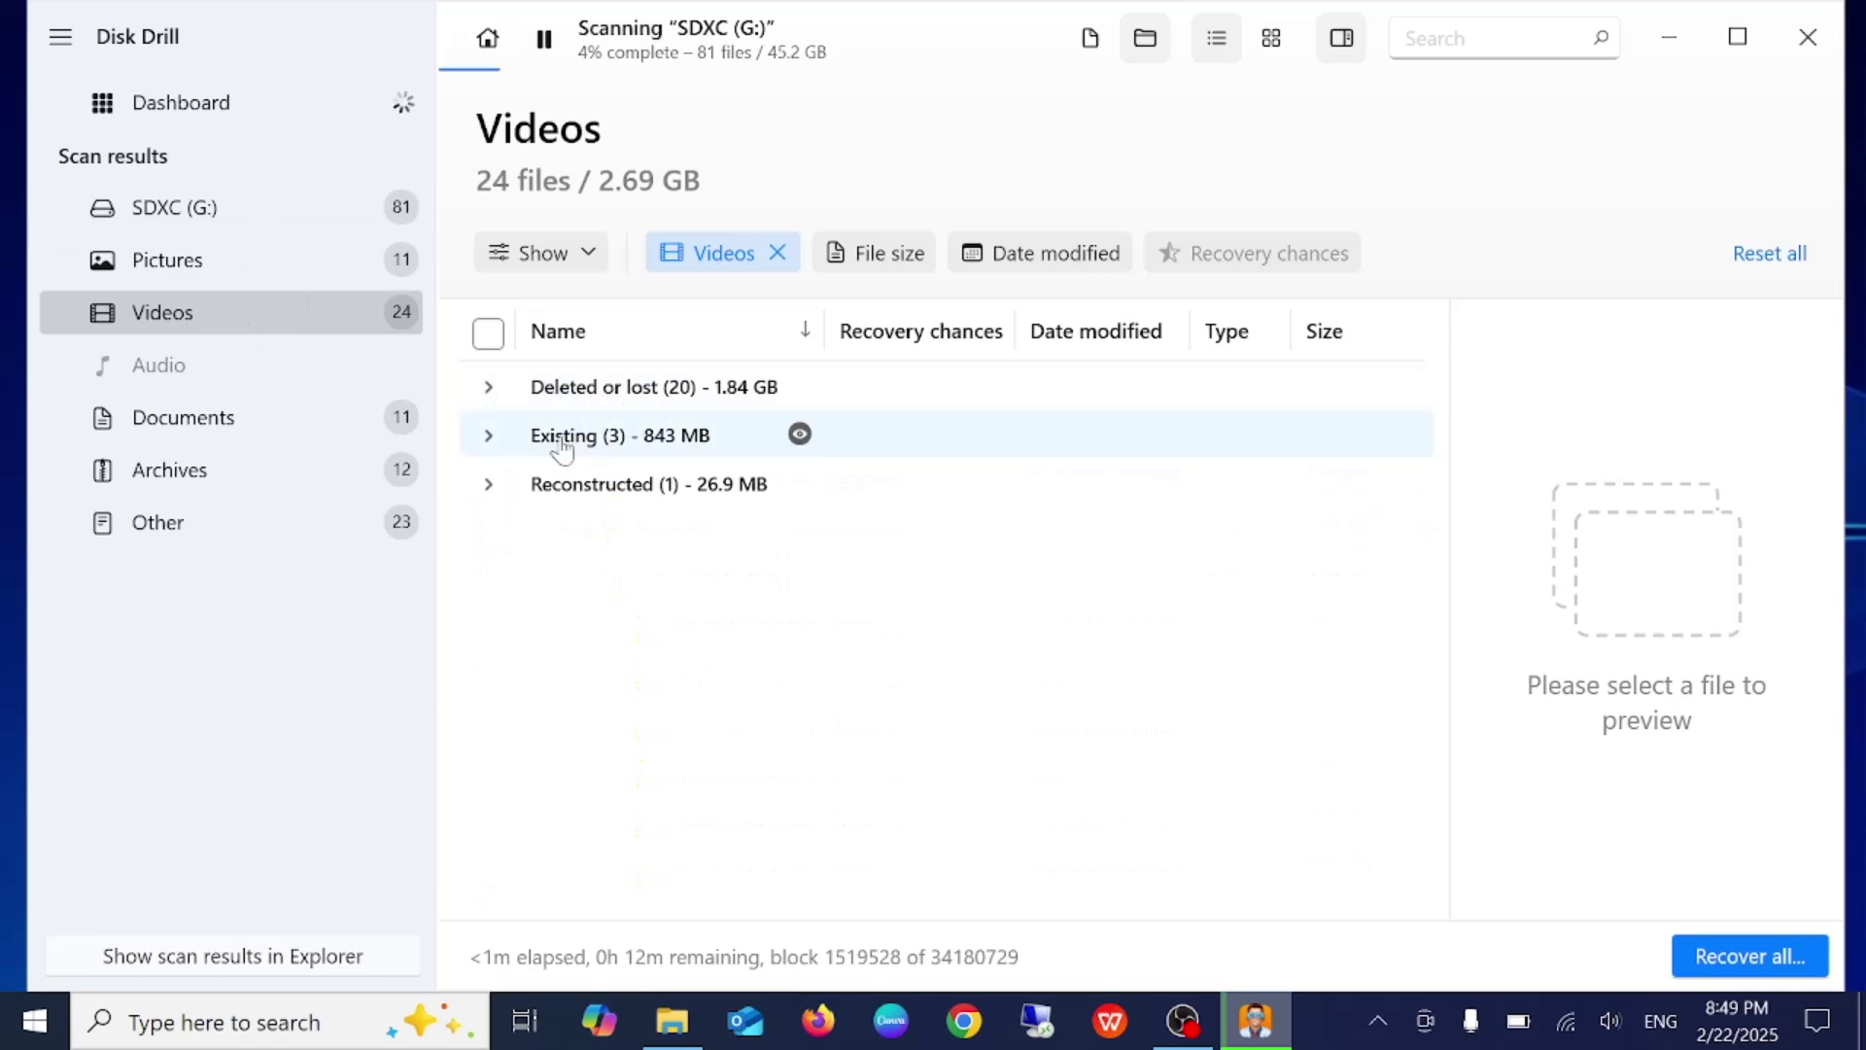
pyautogui.click(489, 438)
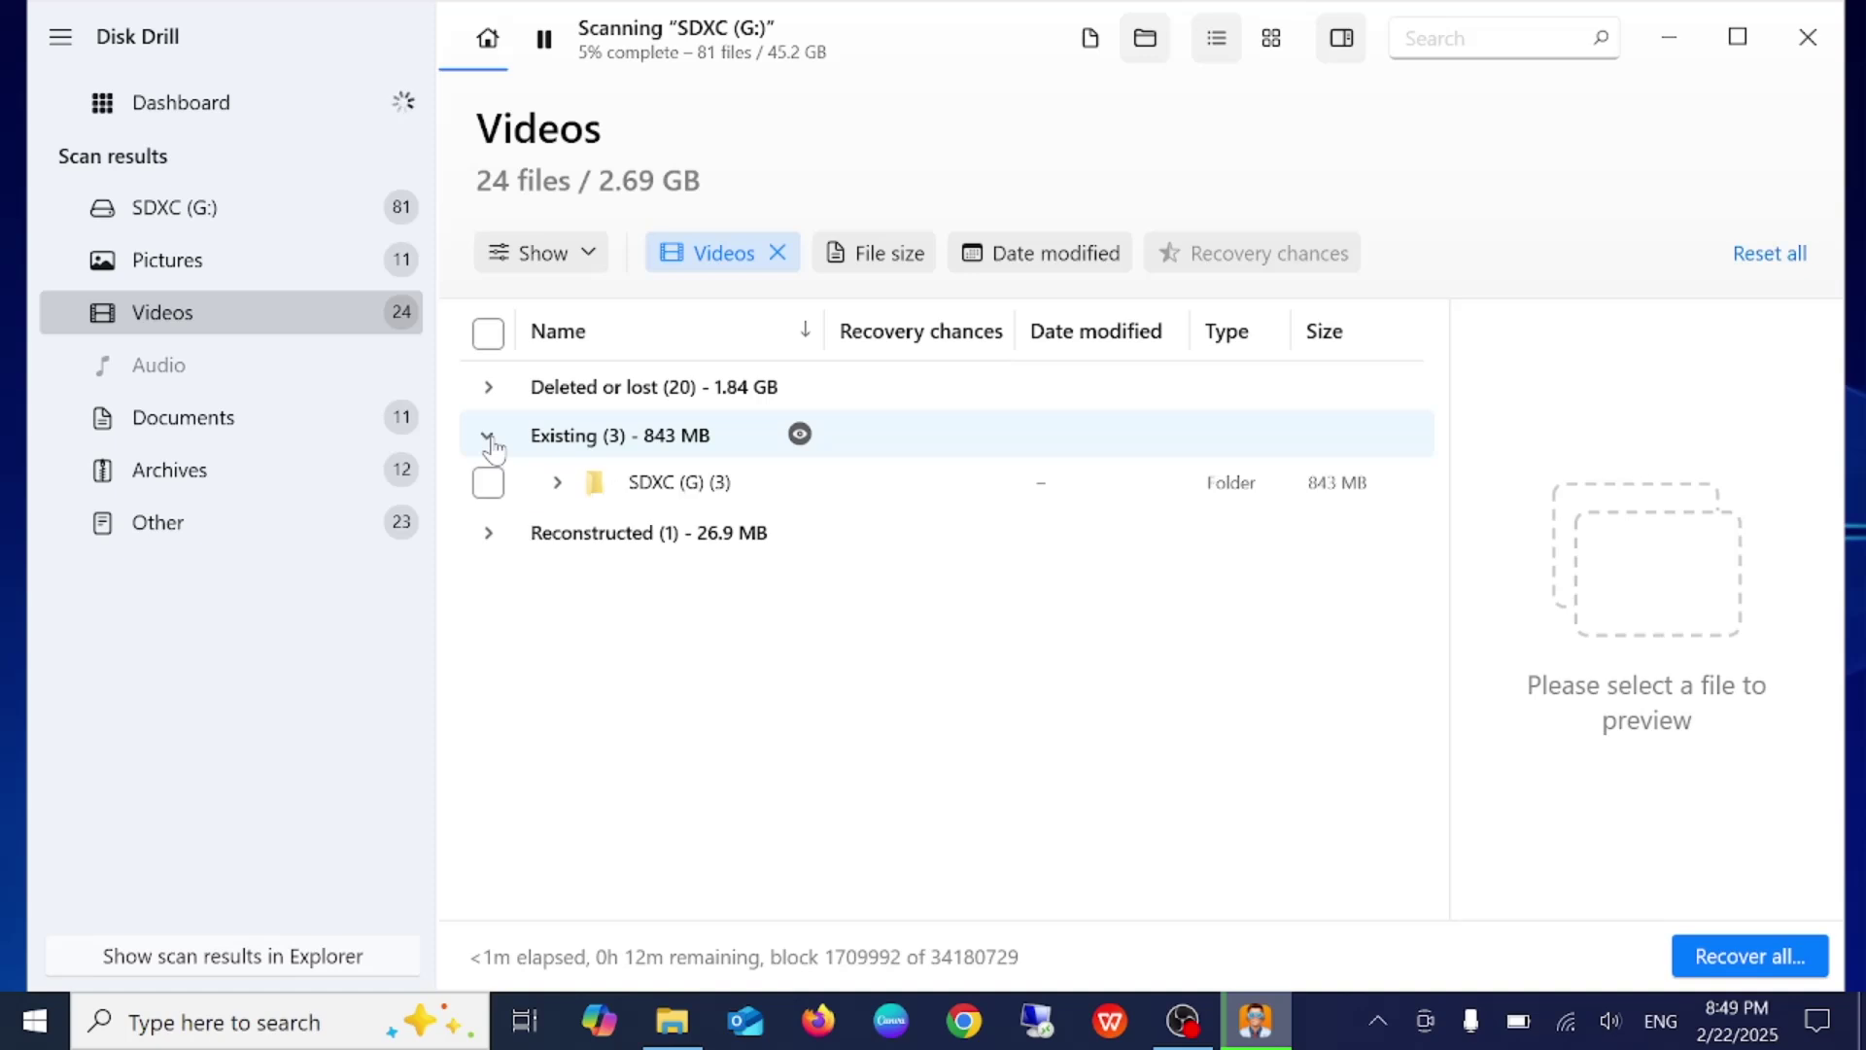
pyautogui.click(489, 439)
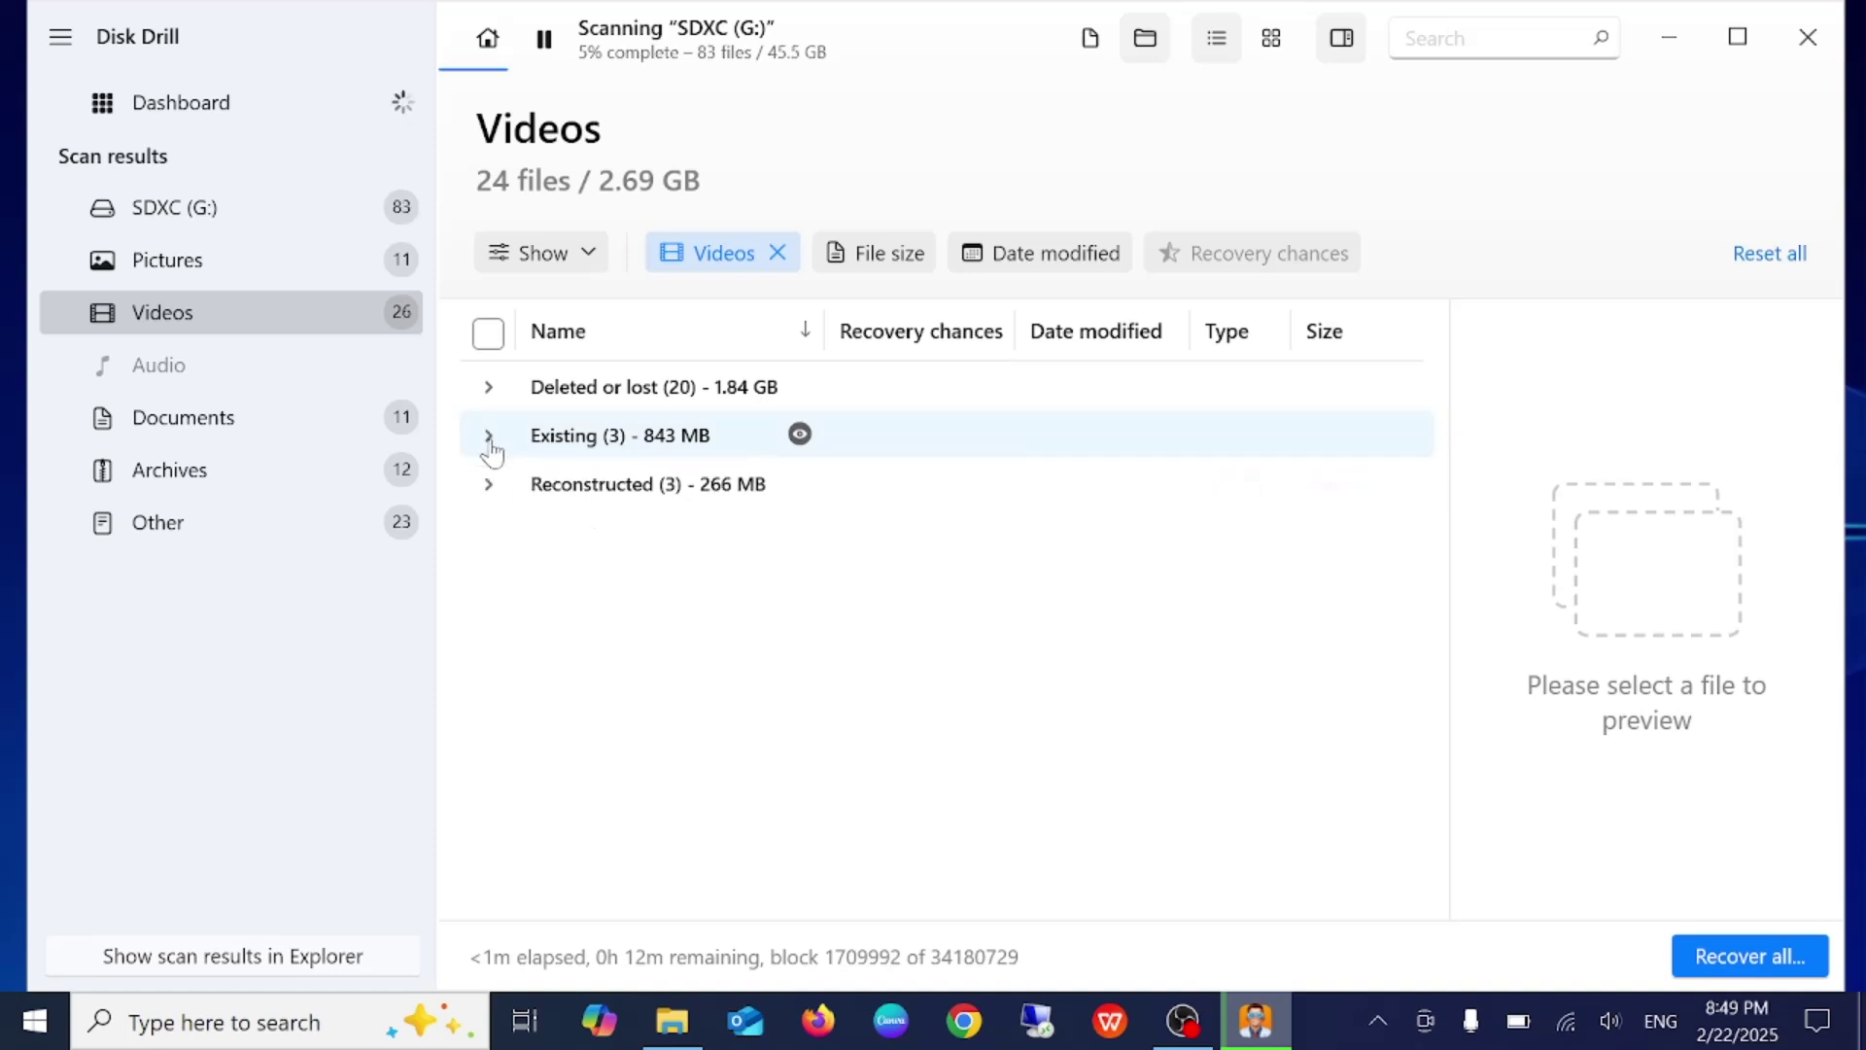
# Step: Browse Documents results under Existing > SDXC (G), then return to the Dashboard
pyautogui.click(183, 428)
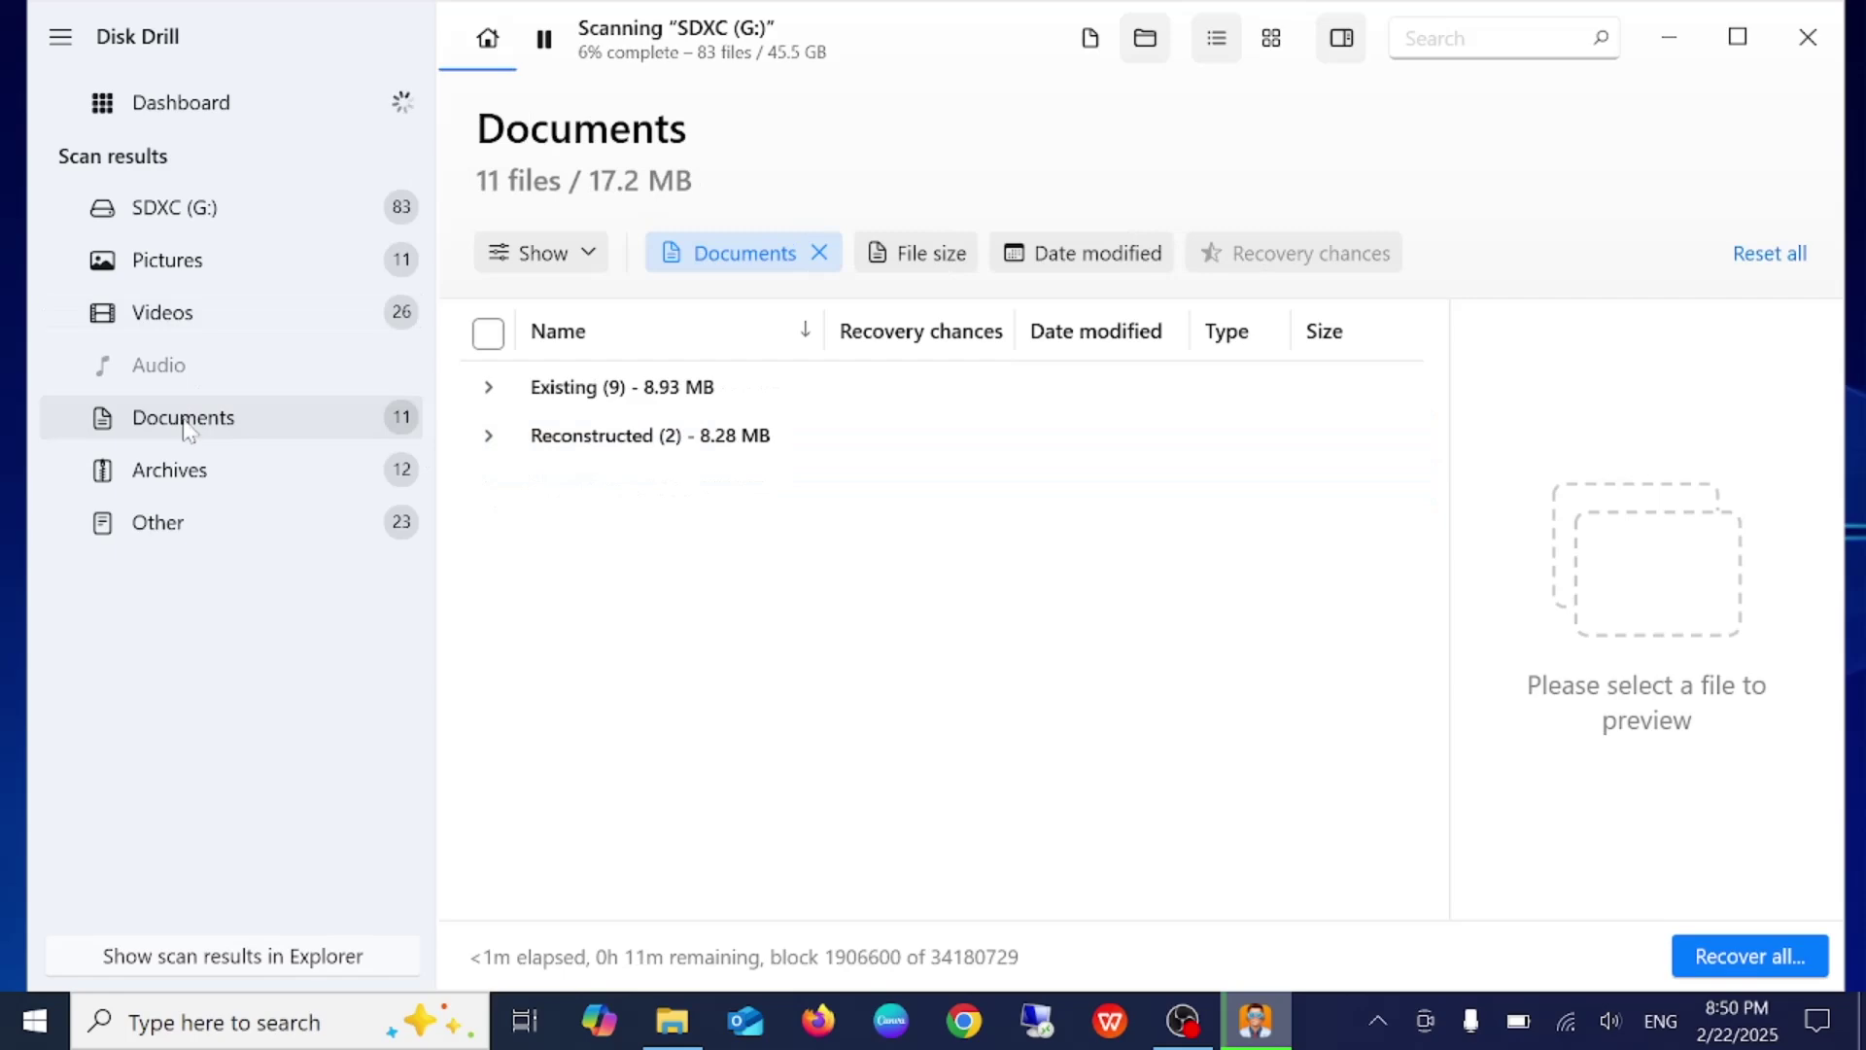
pyautogui.click(488, 389)
pyautogui.click(488, 388)
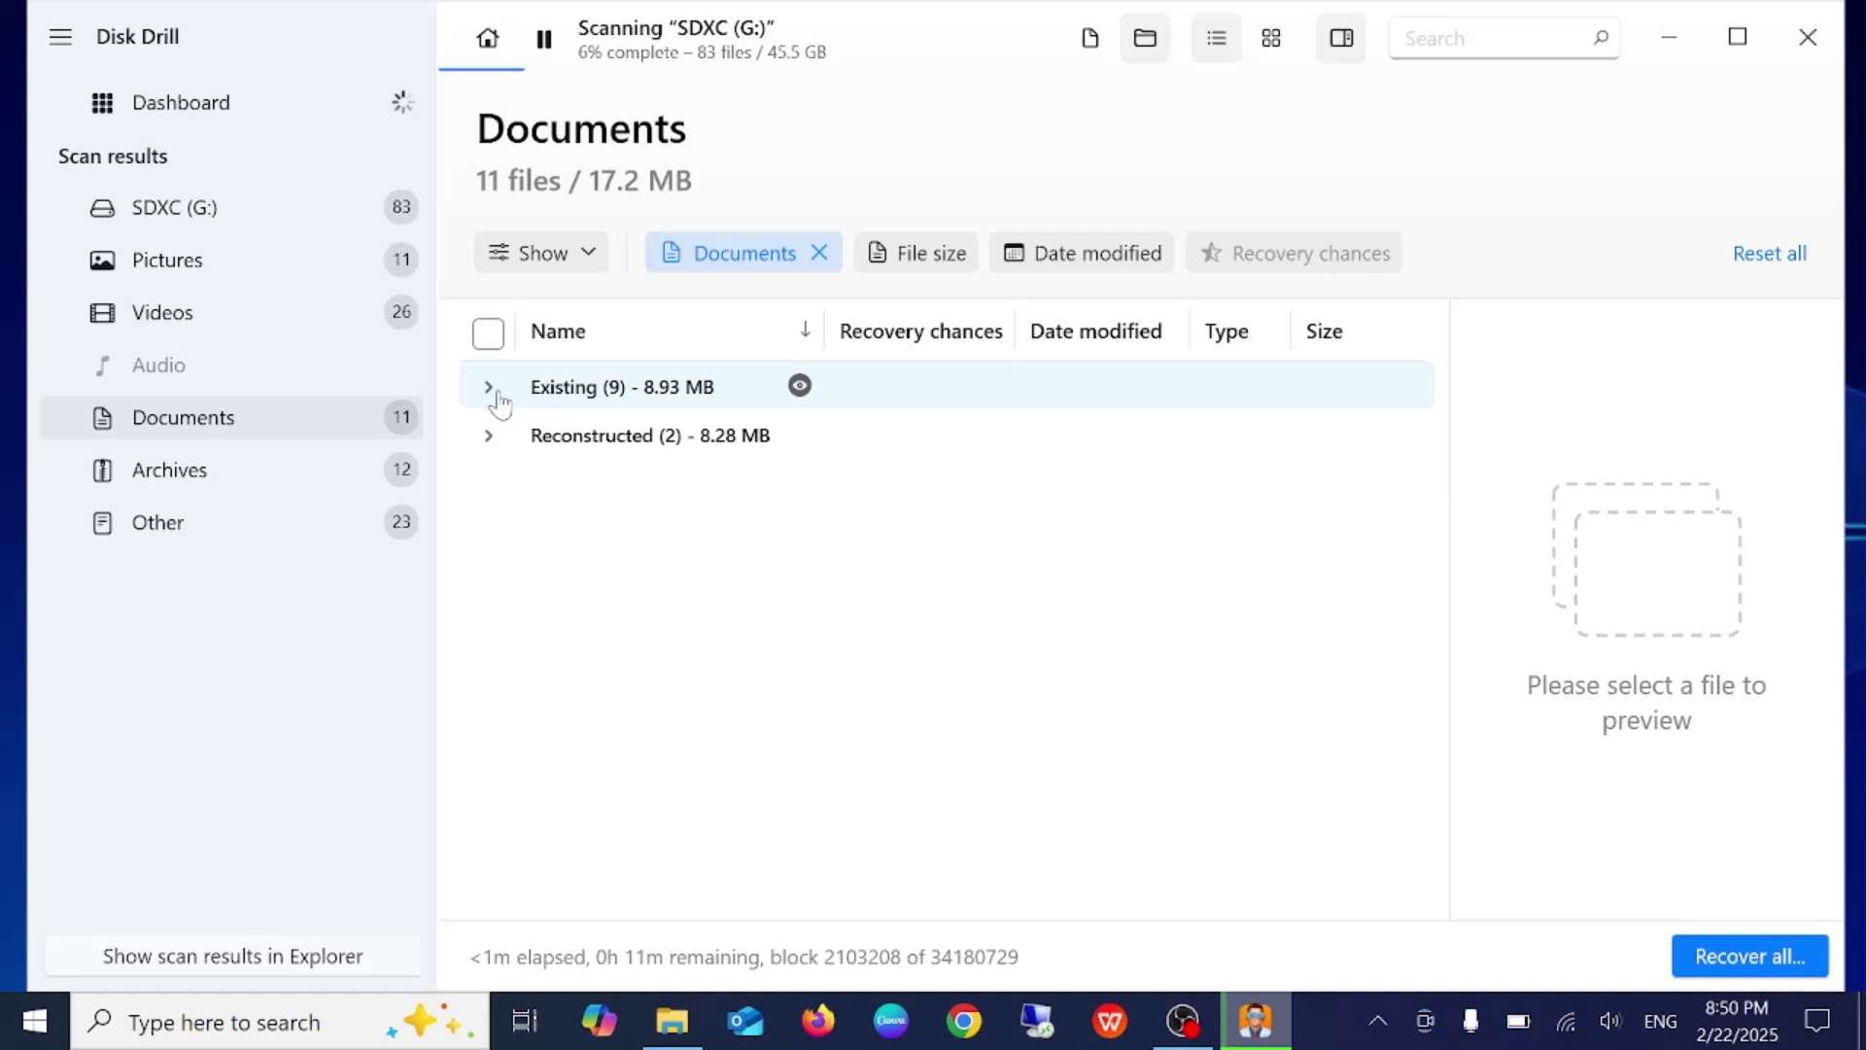
pyautogui.click(489, 391)
pyautogui.click(588, 449)
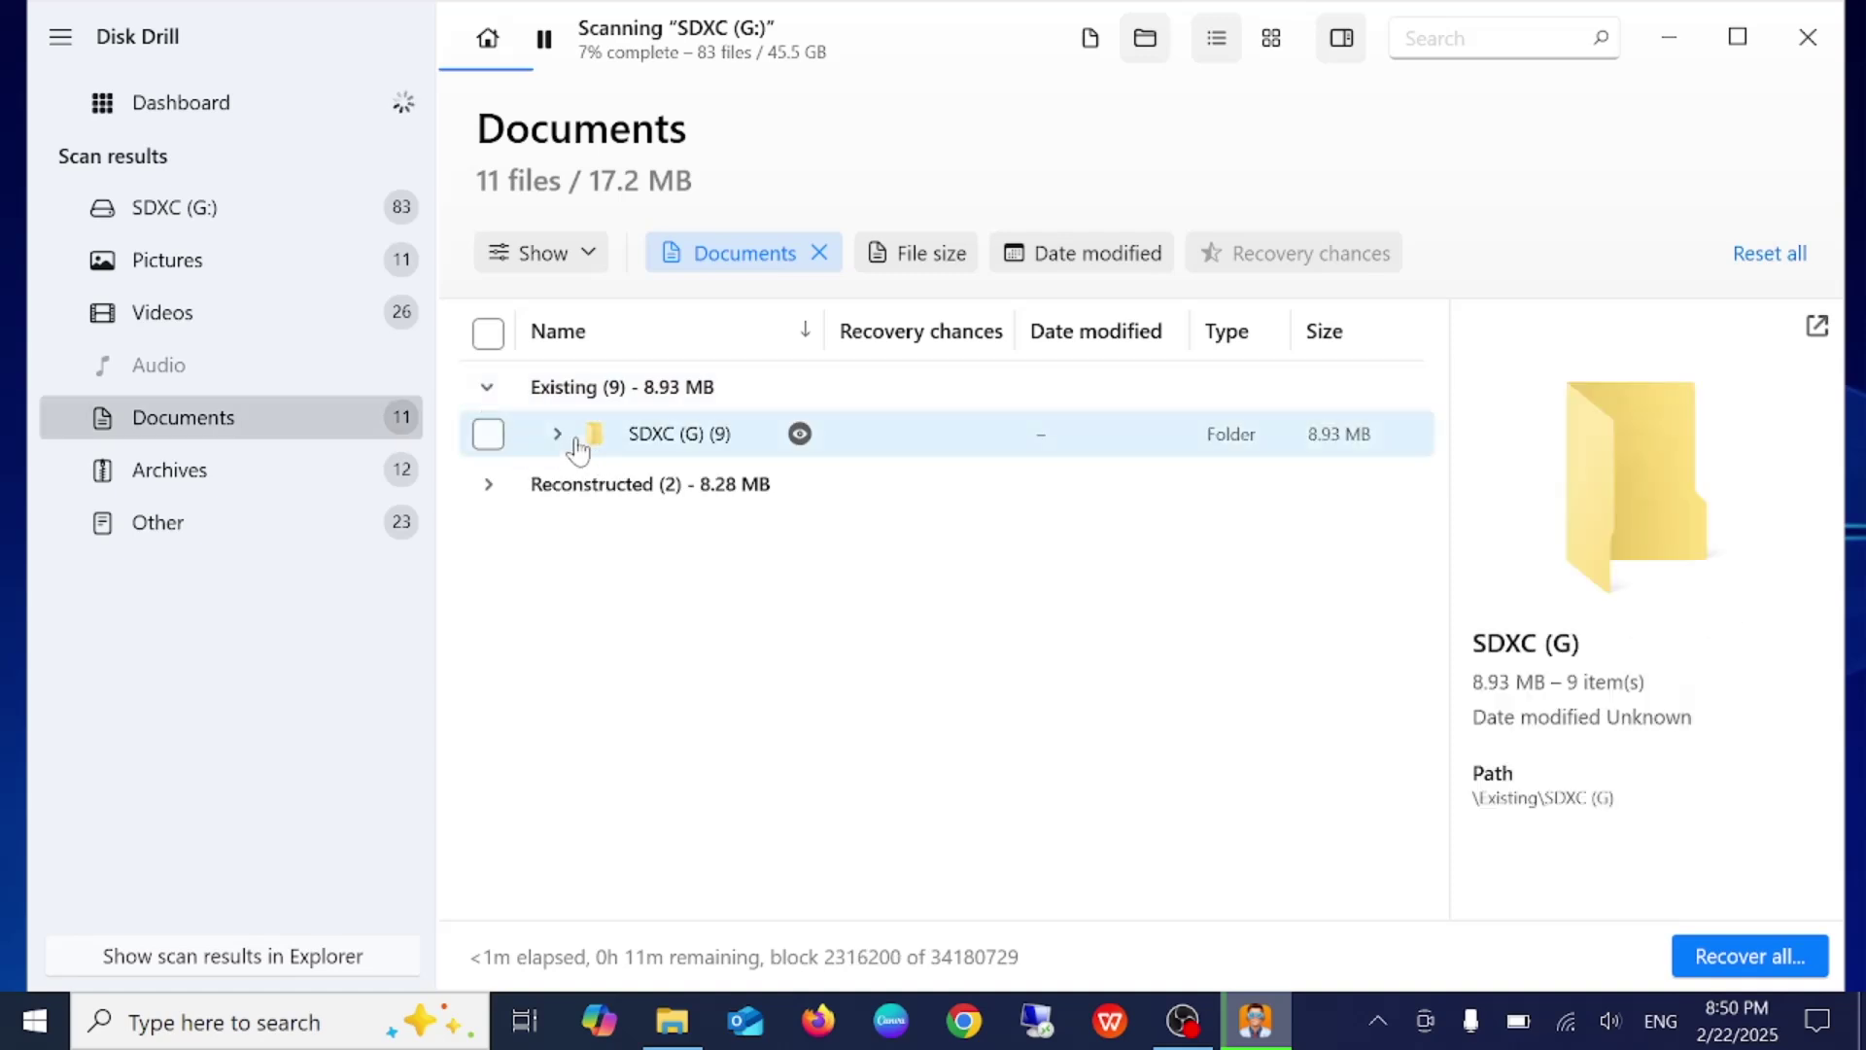
pyautogui.click(558, 435)
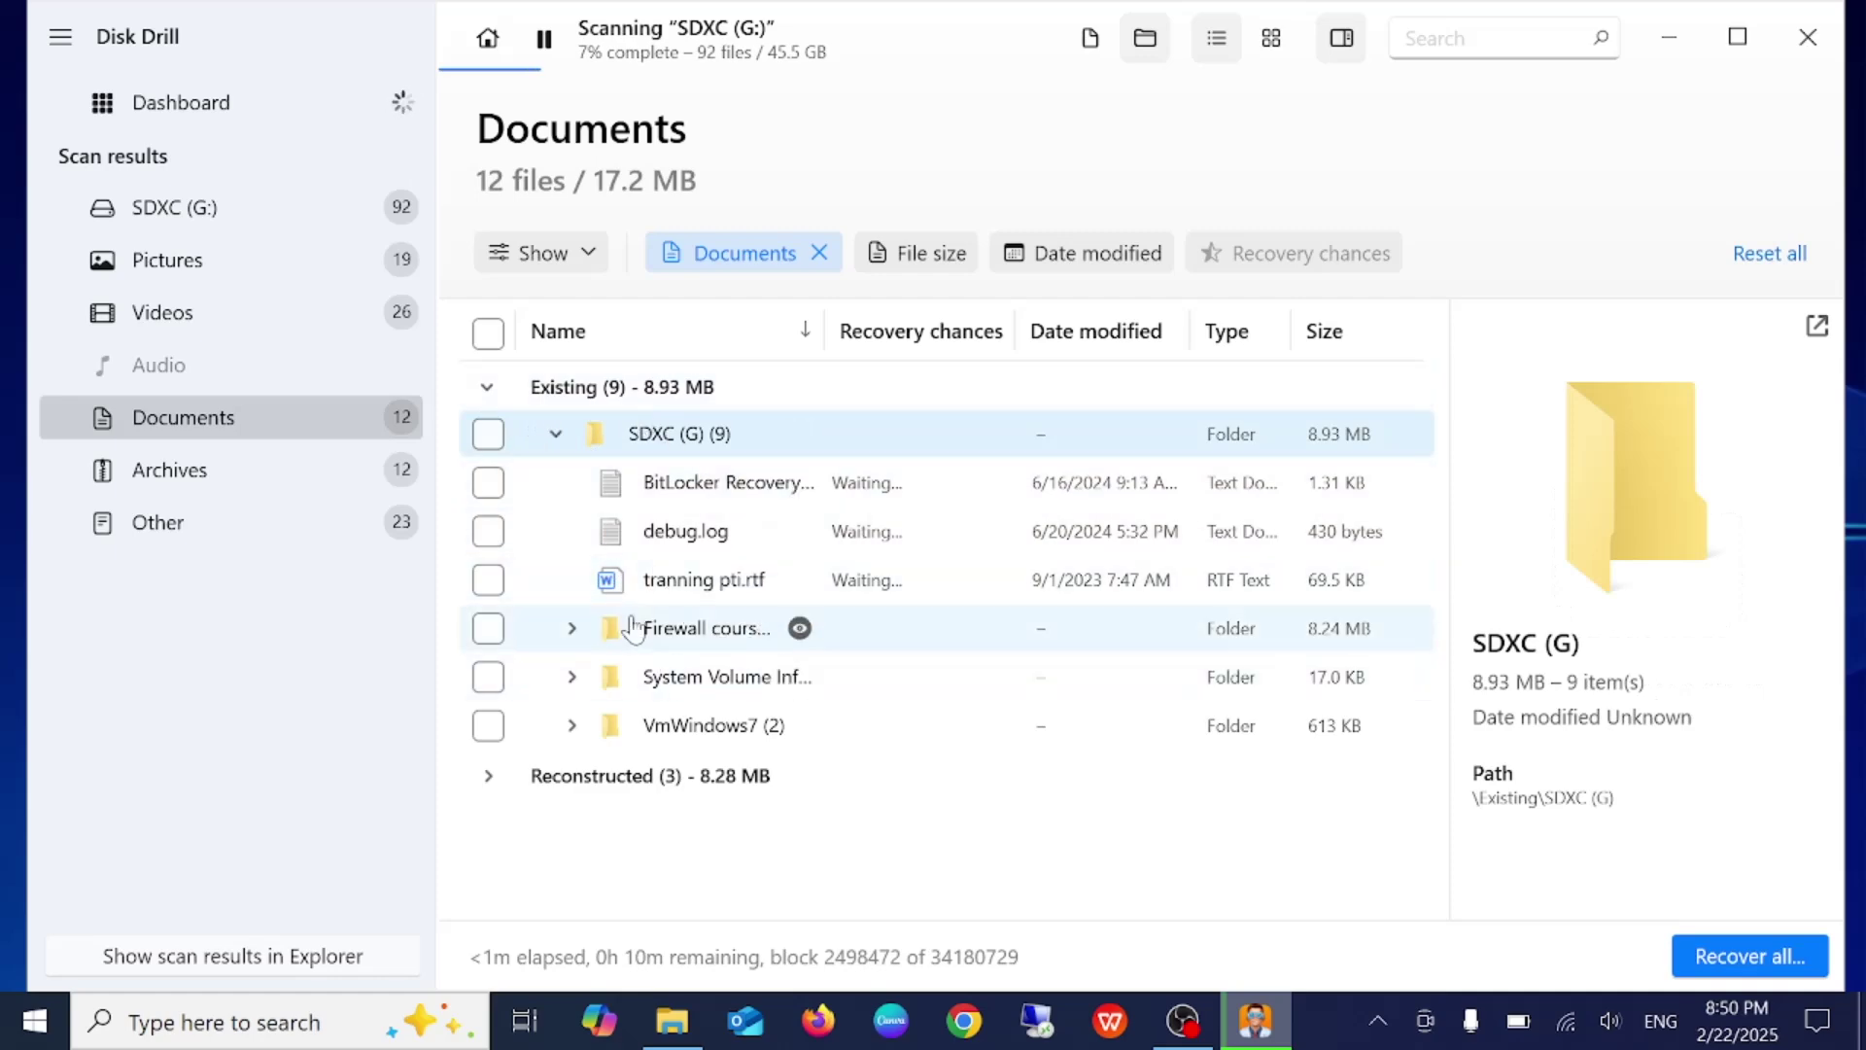
pyautogui.click(557, 434)
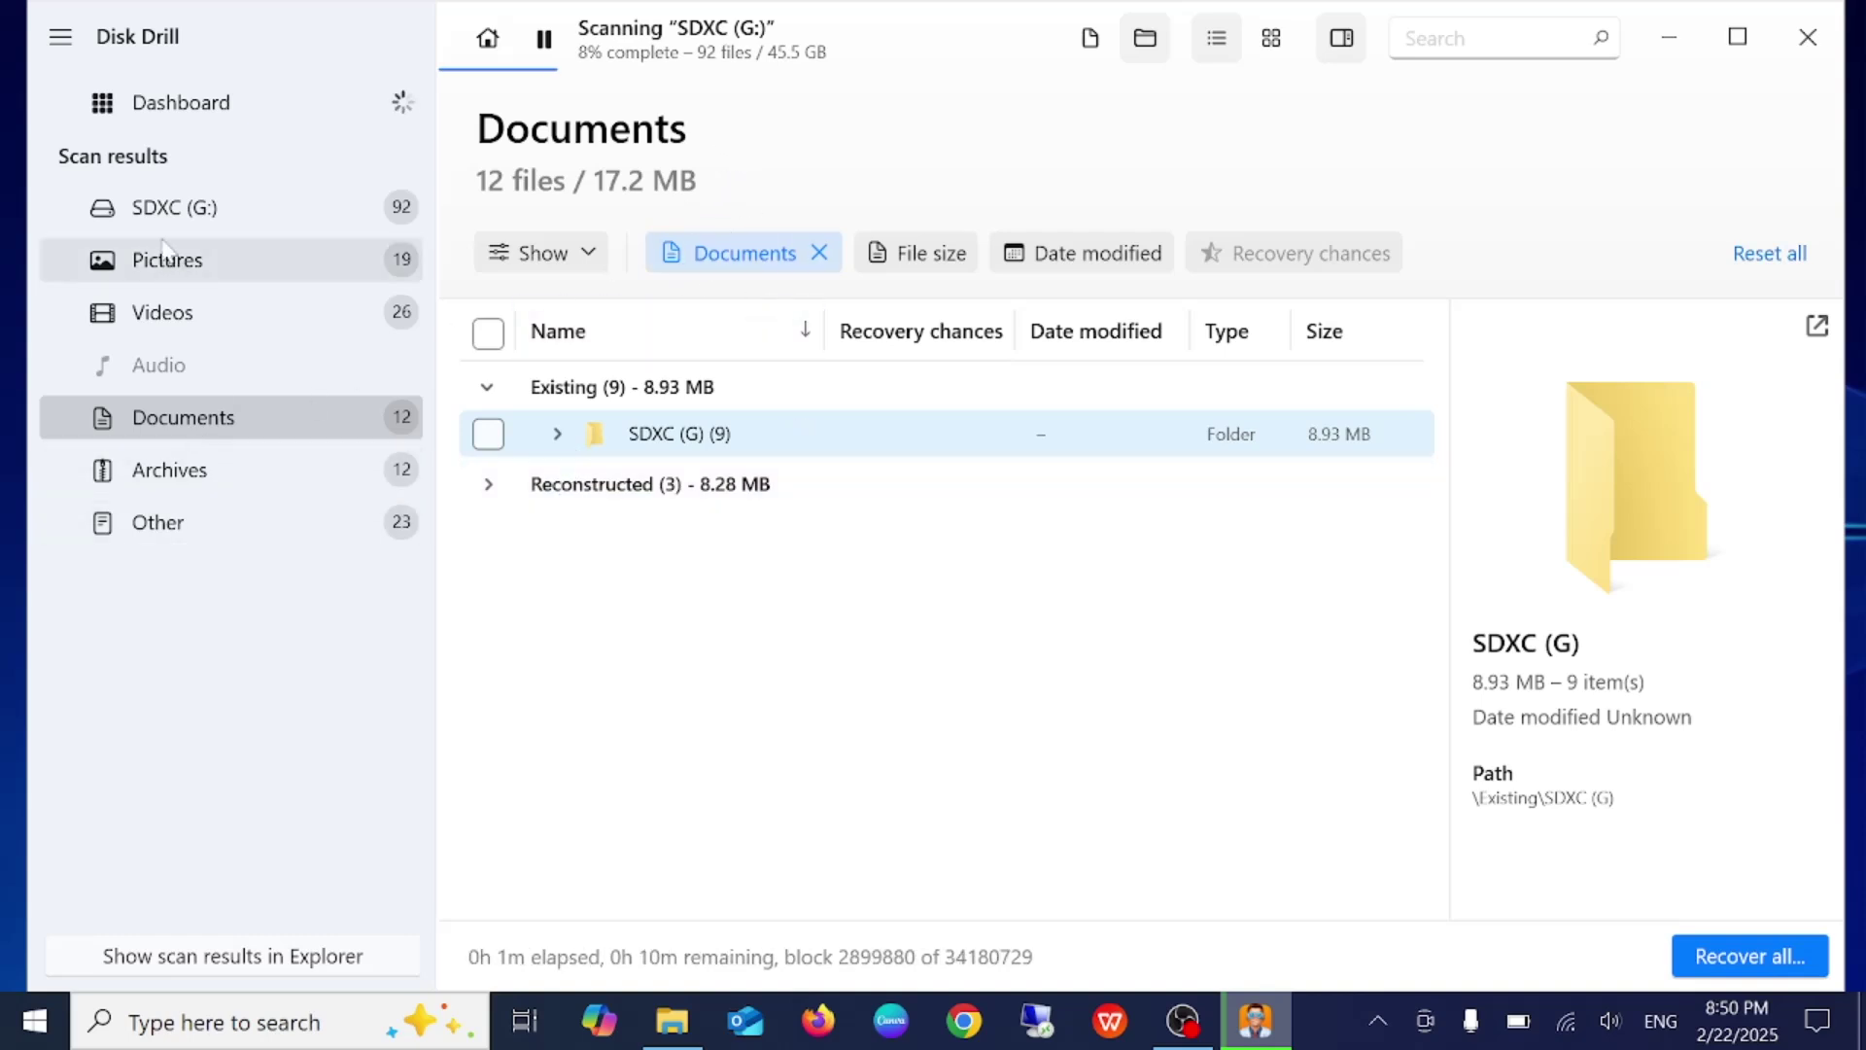
pyautogui.click(208, 102)
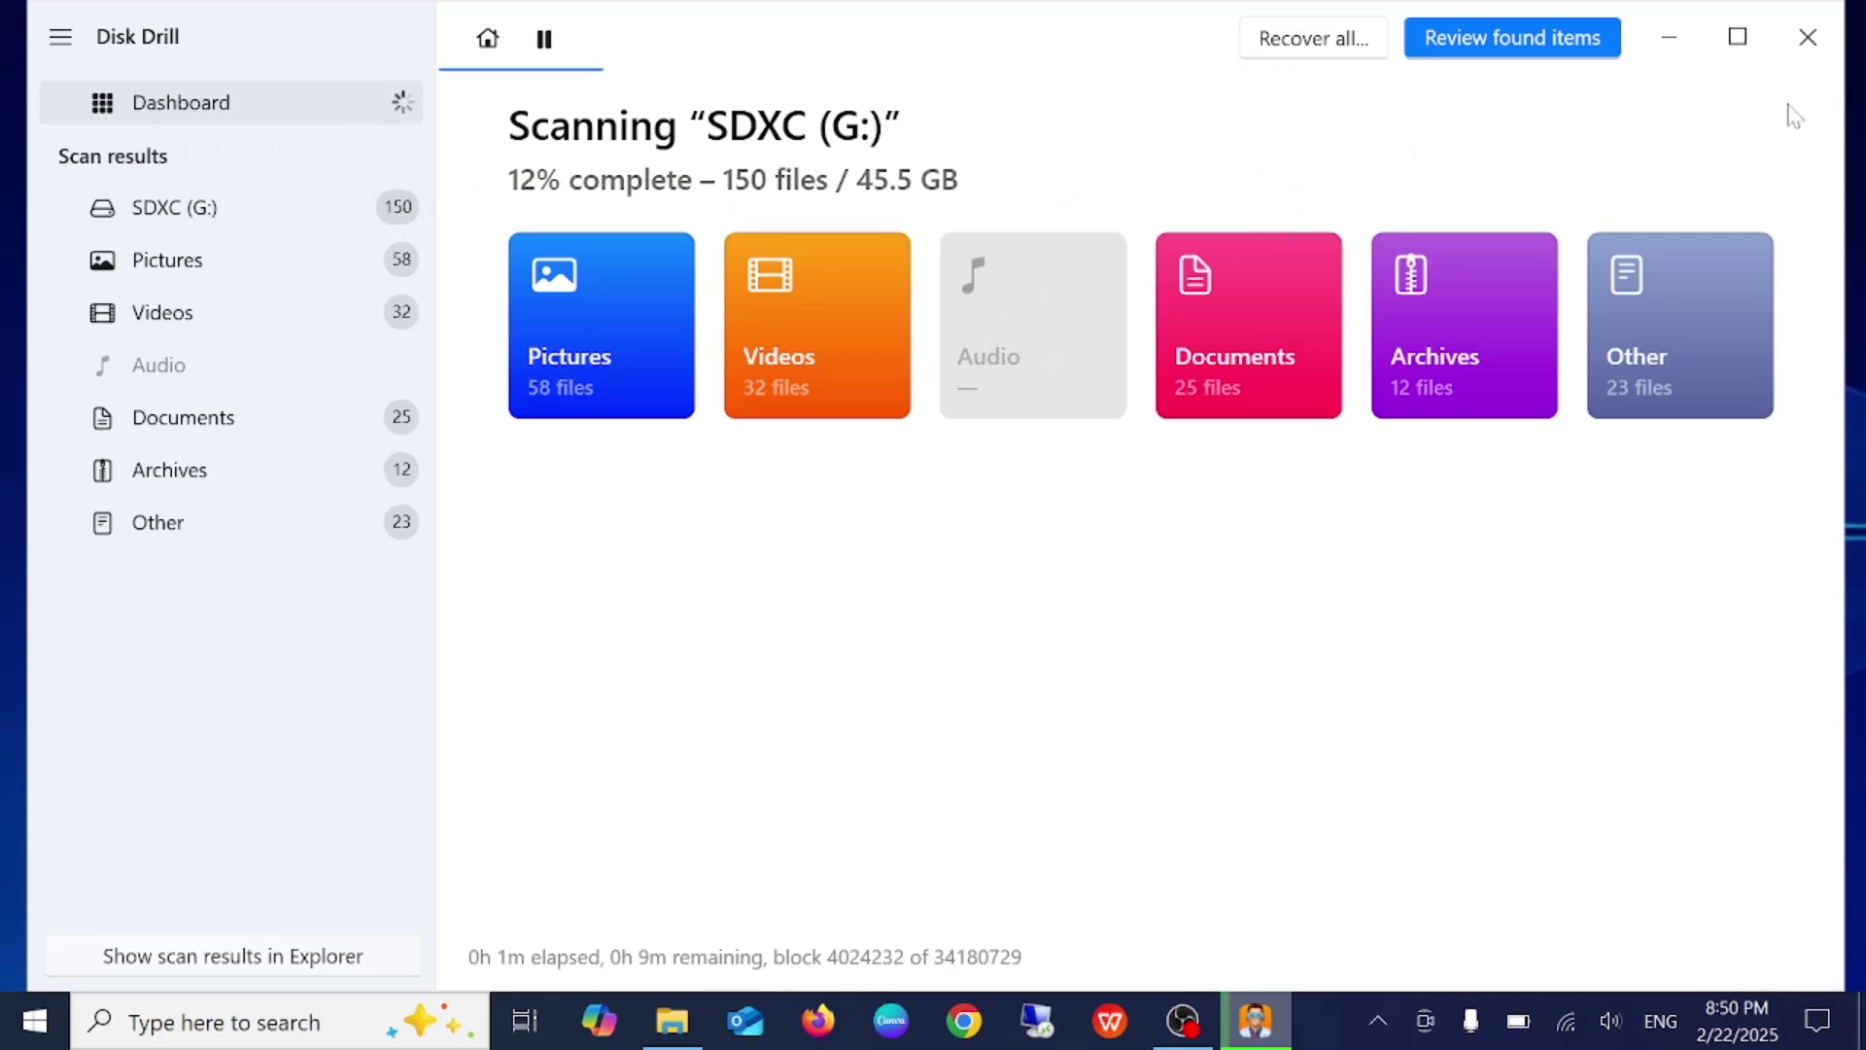
# Step: Close Disk Drill and confirm stopping the SDXC (G:) scan
pyautogui.click(1808, 37)
pyautogui.click(938, 549)
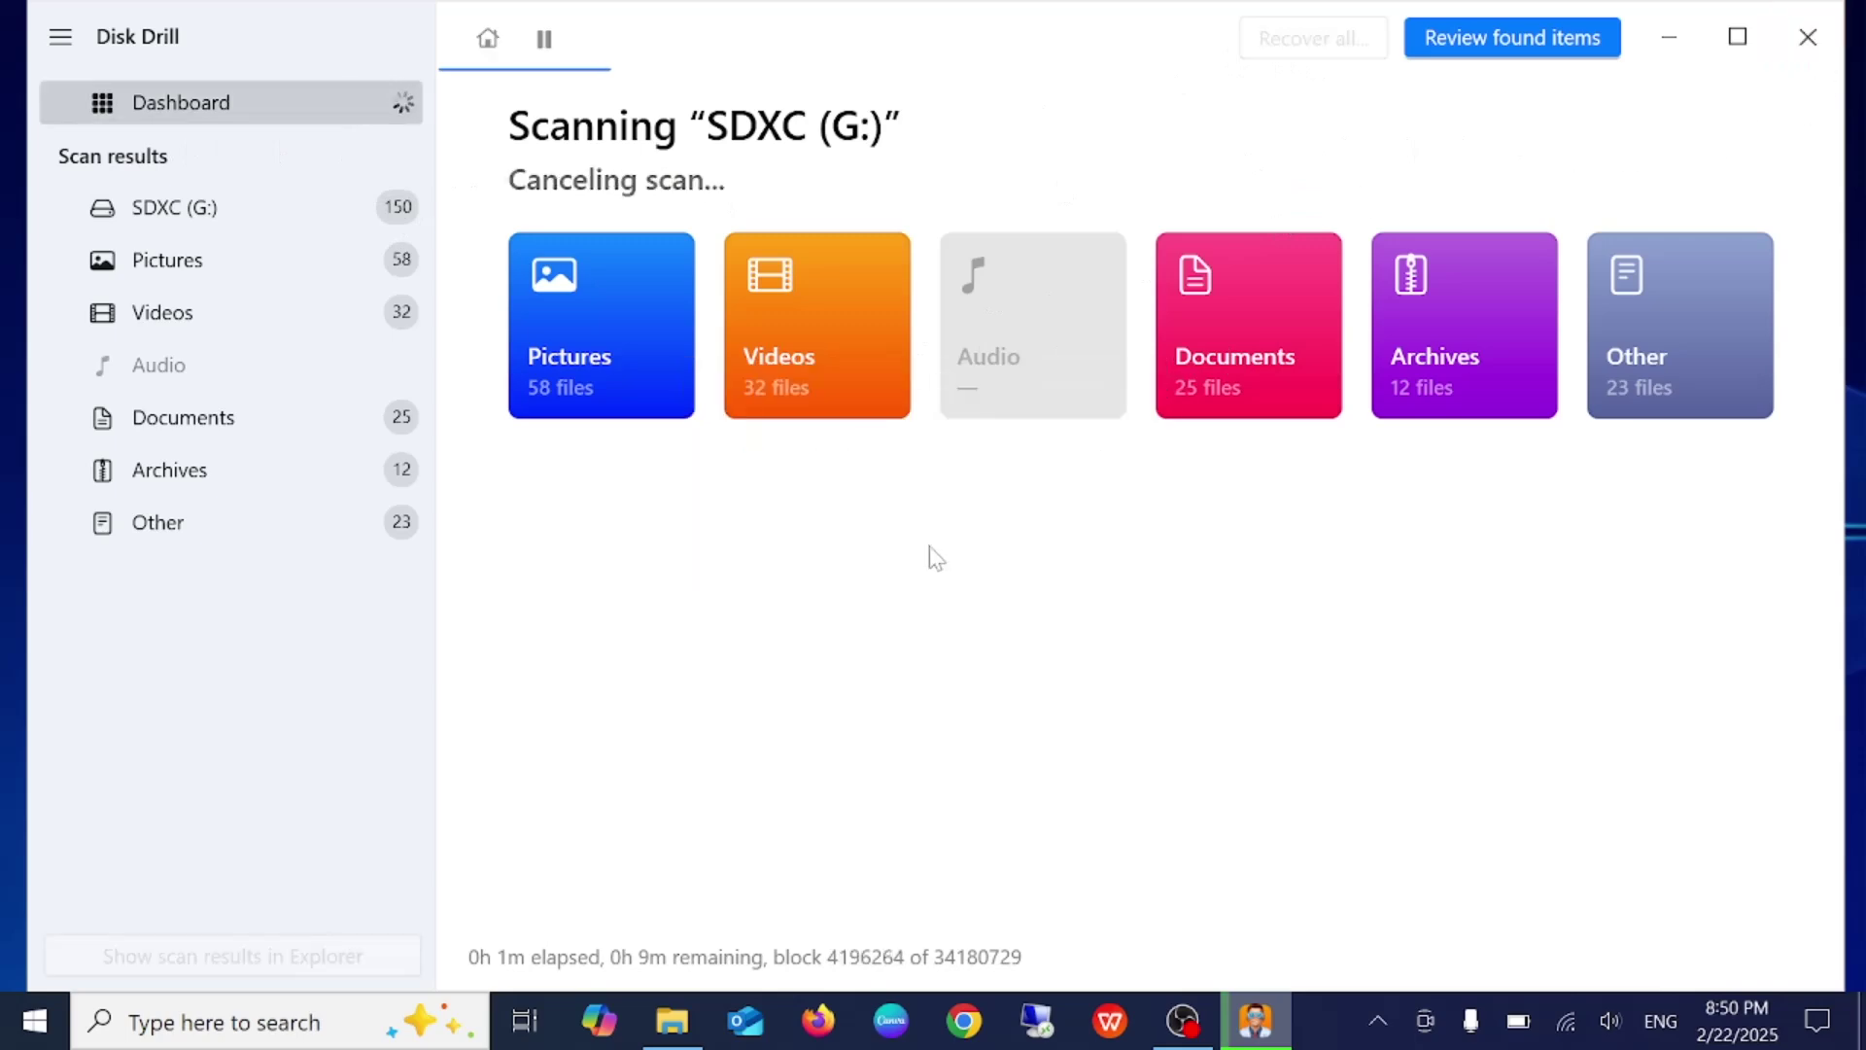